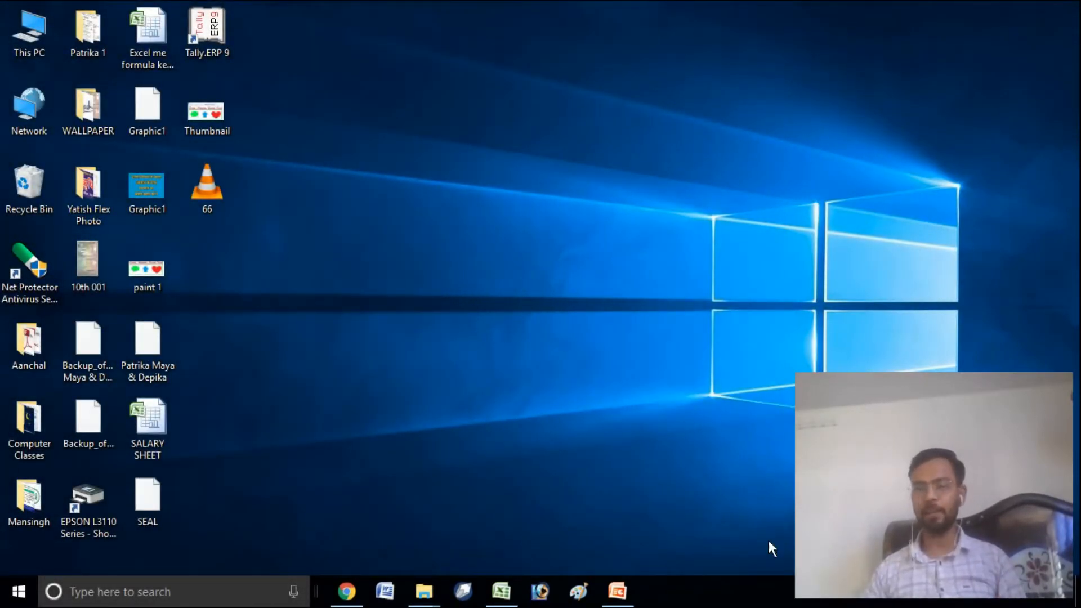
Step: Switch to the Part - 4 presentation in PowerPoint, play its slide show through all four slides, and minimize it
click(619, 592)
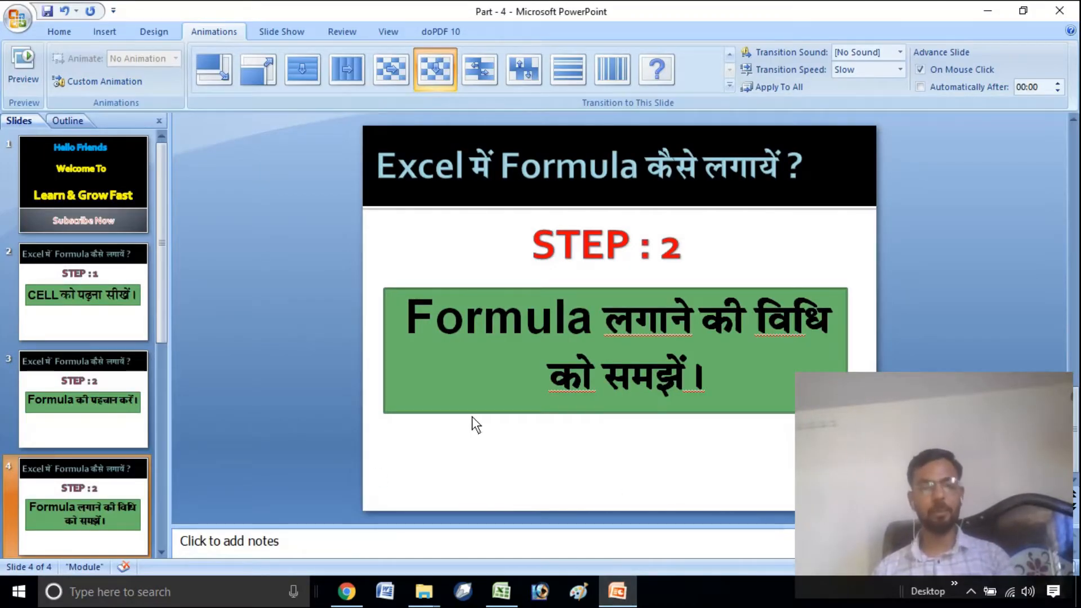
key(F5)
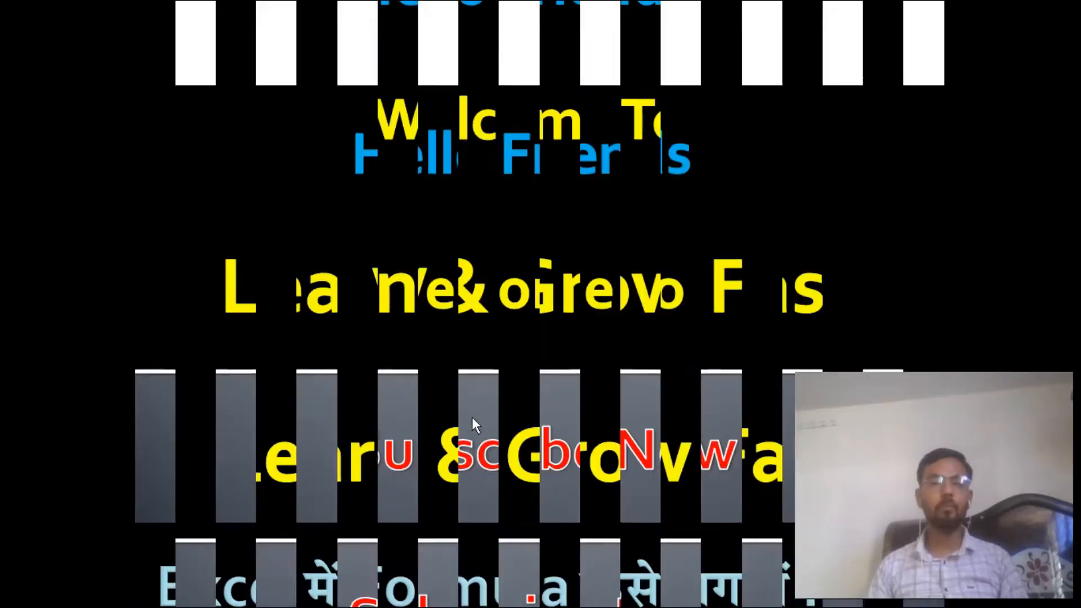
click(471, 414)
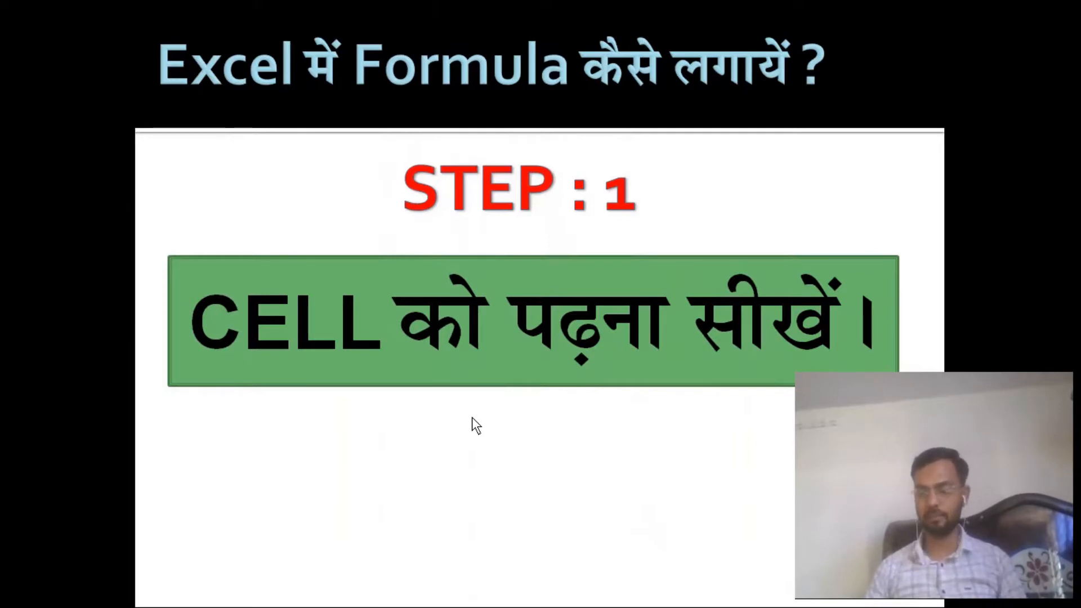
click(472, 418)
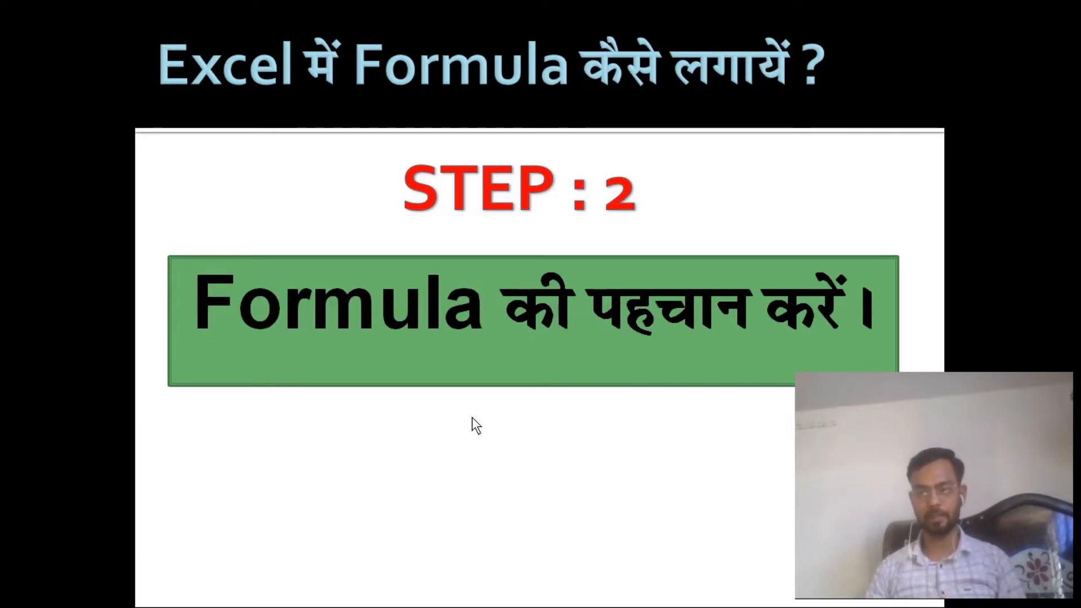
click(472, 417)
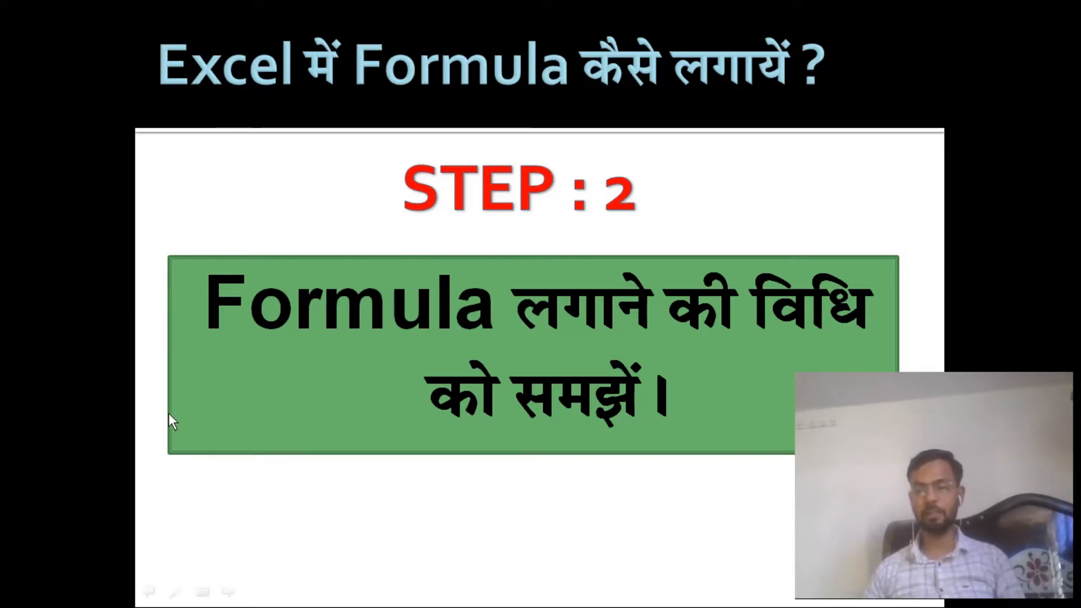
key(Escape)
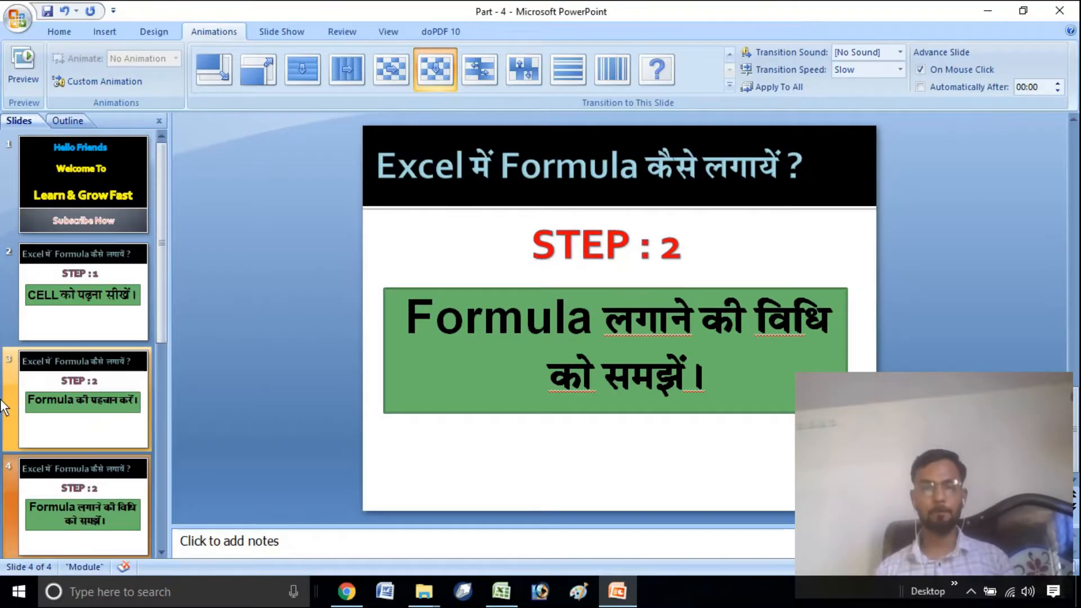
click(986, 10)
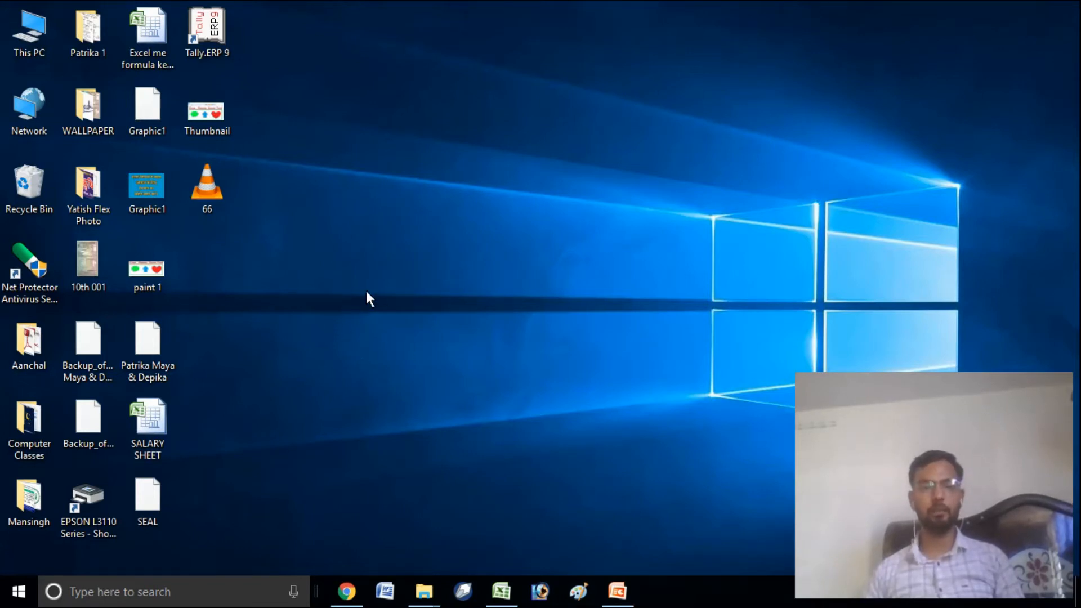
Step: Create a new Excel worksheet file on the desktop, name it Formula Apply, and open it
right_click(372, 275)
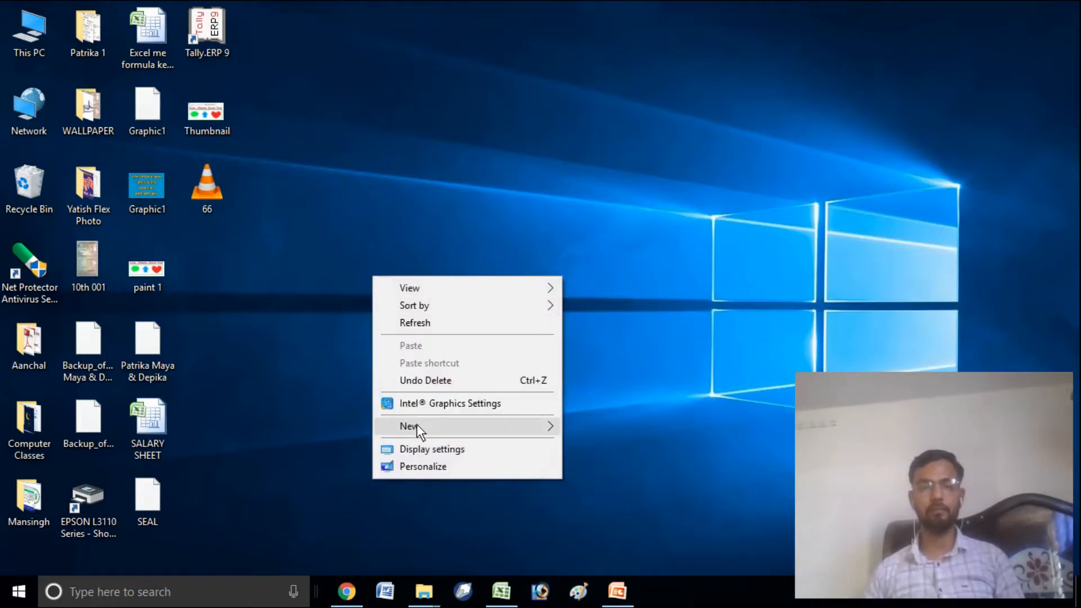
mouse_move(416, 424)
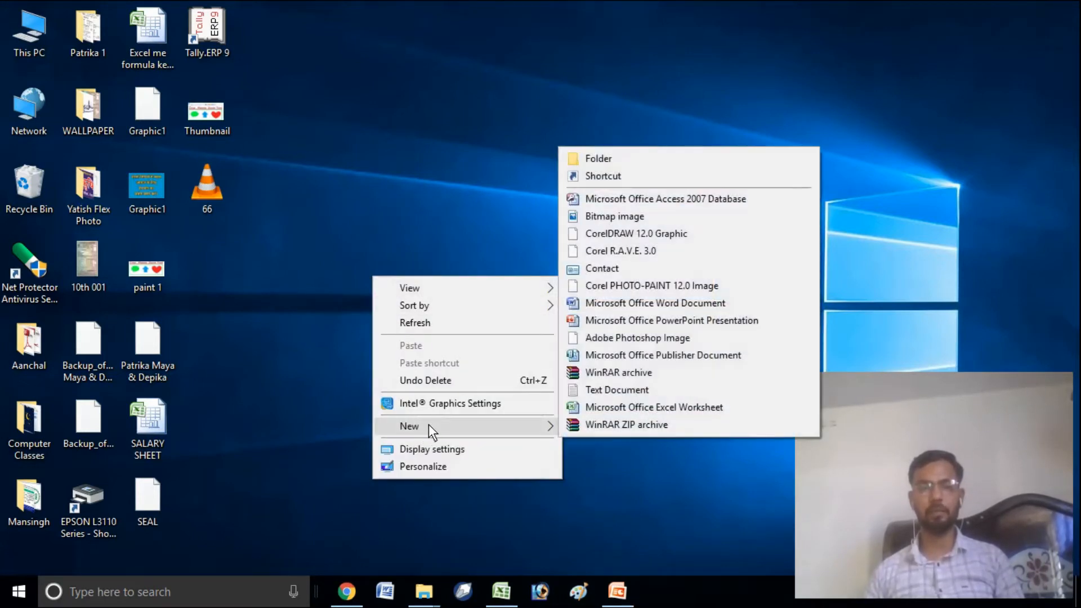
click(649, 409)
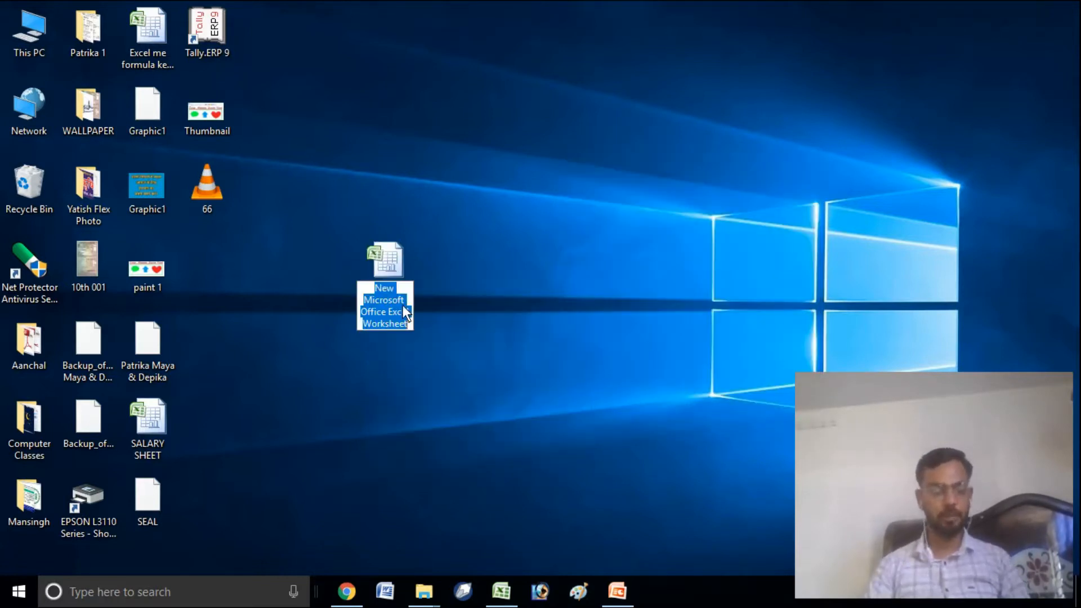
text(Formu)
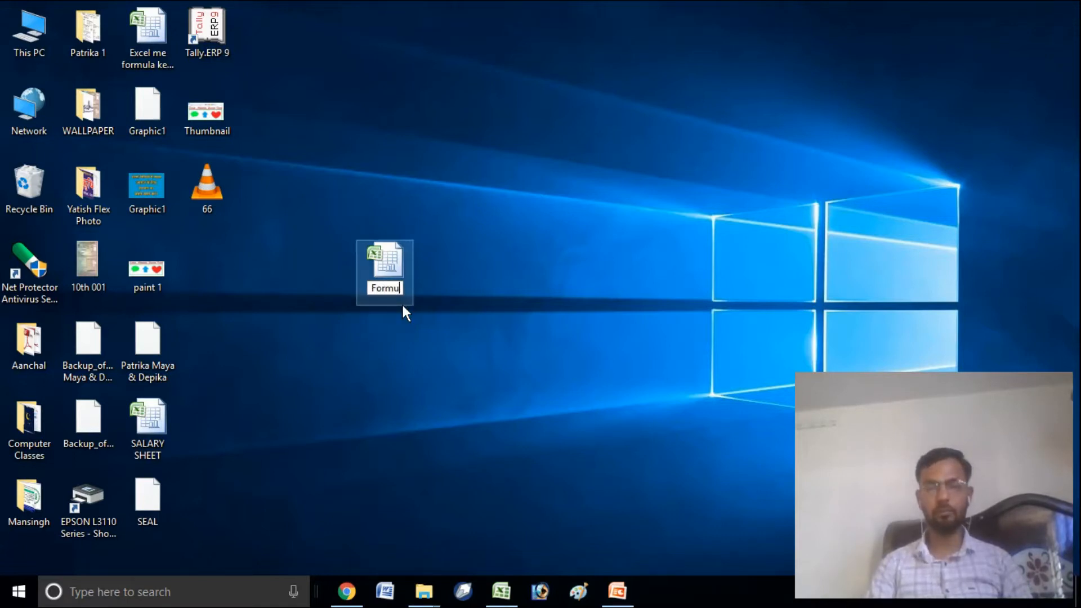
text(la Apply)
key(Return)
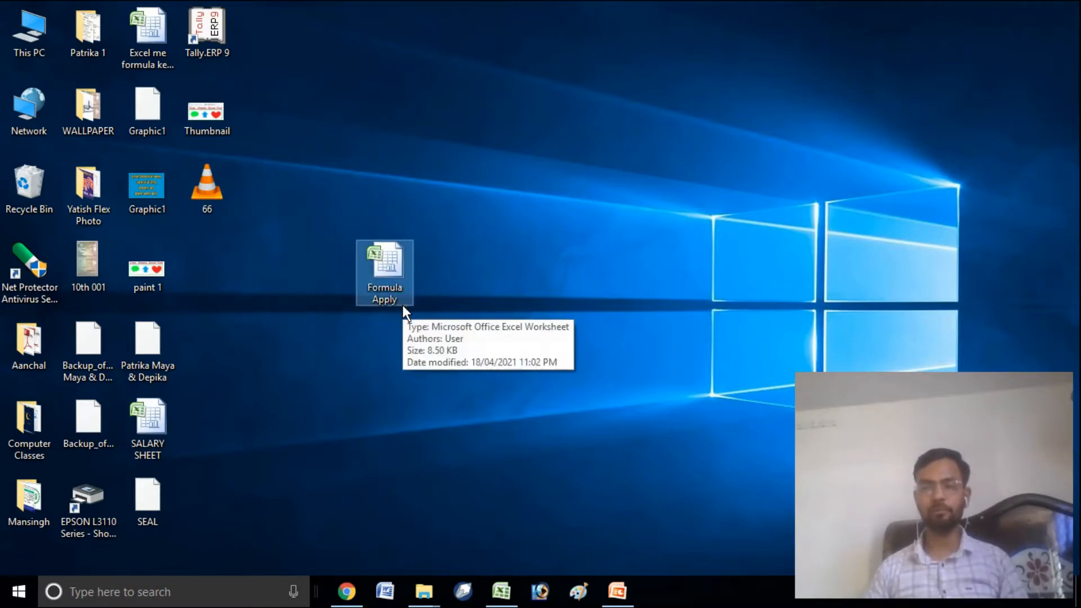
double_click(404, 305)
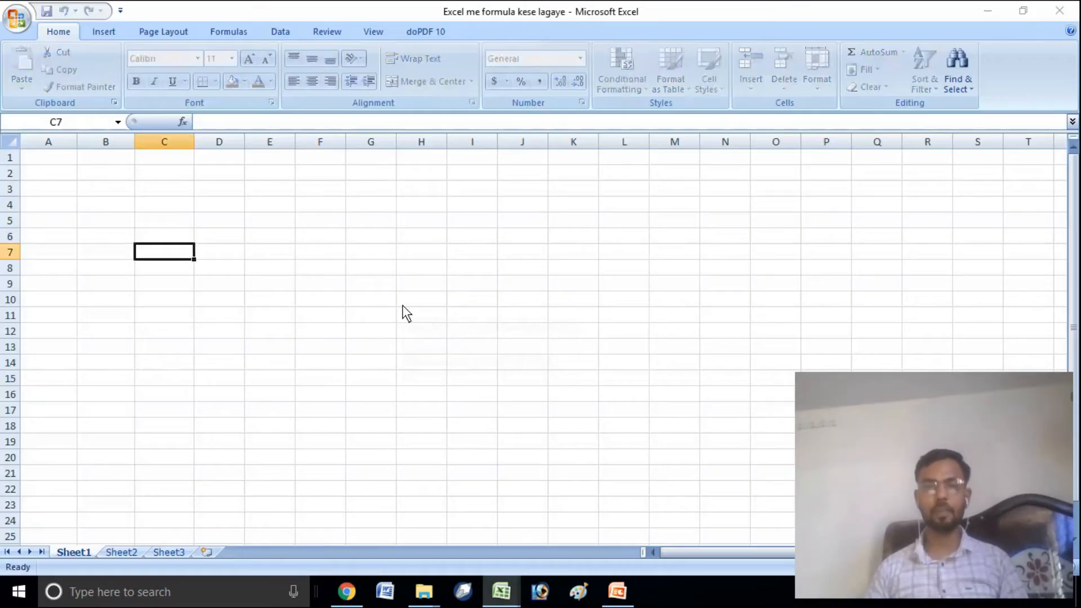
click(190, 283)
click(389, 240)
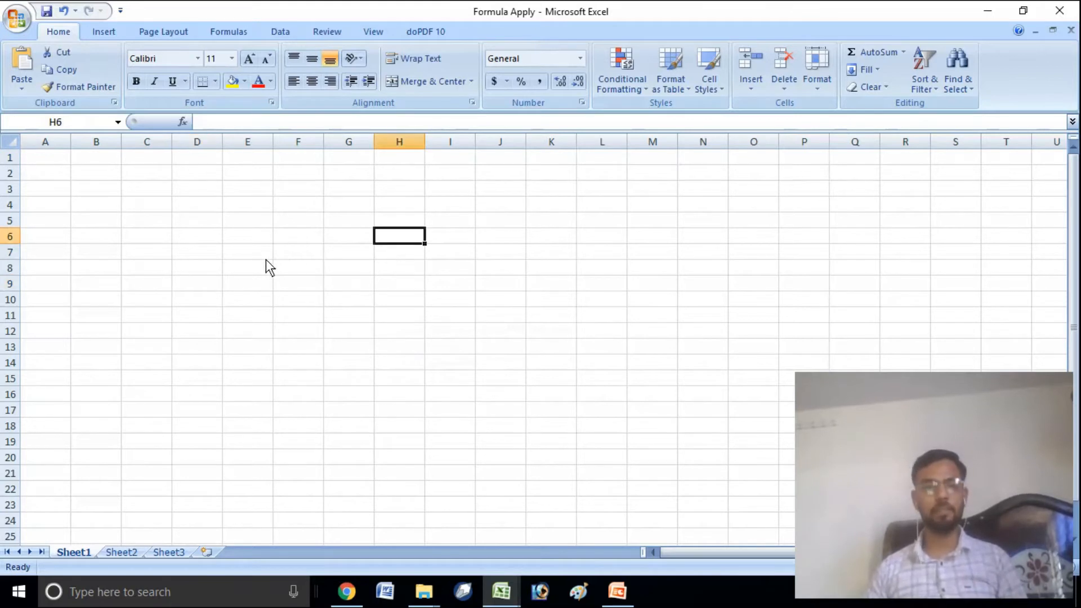
click(229, 256)
click(407, 283)
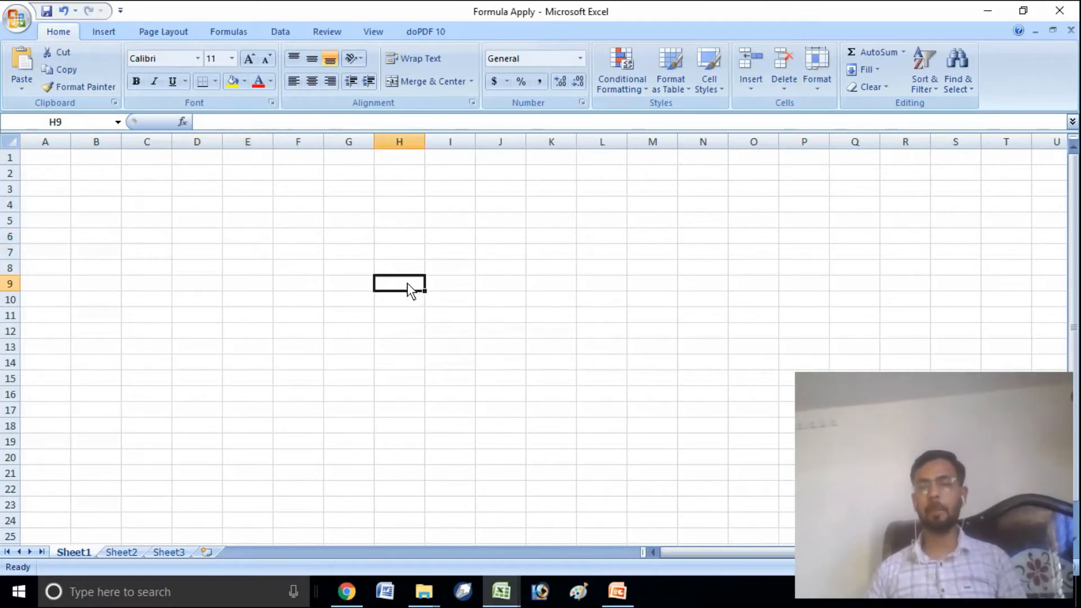
click(260, 268)
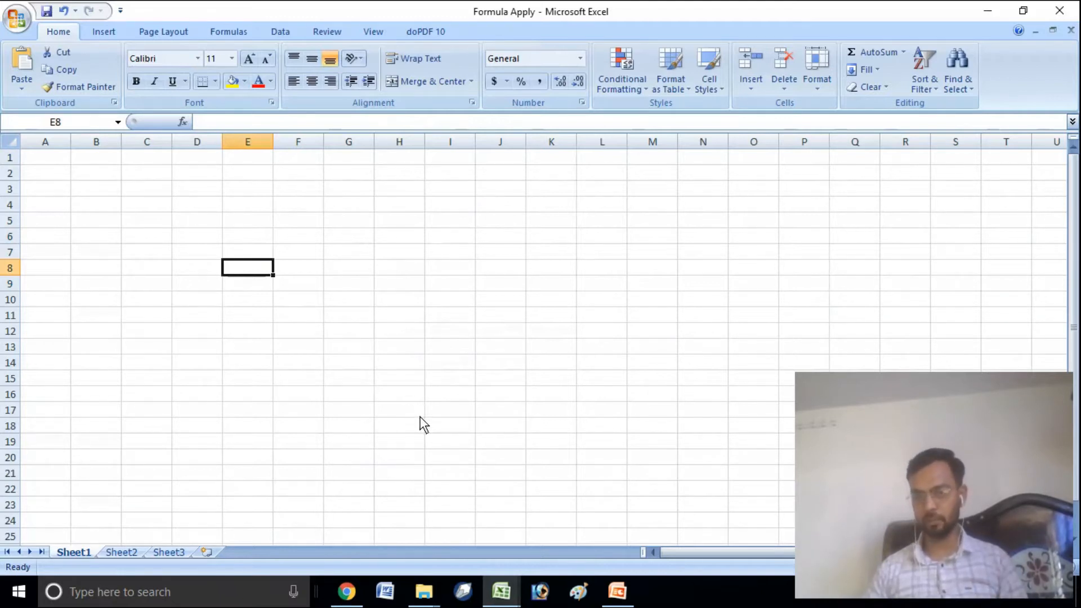
click(383, 299)
click(341, 241)
click(270, 251)
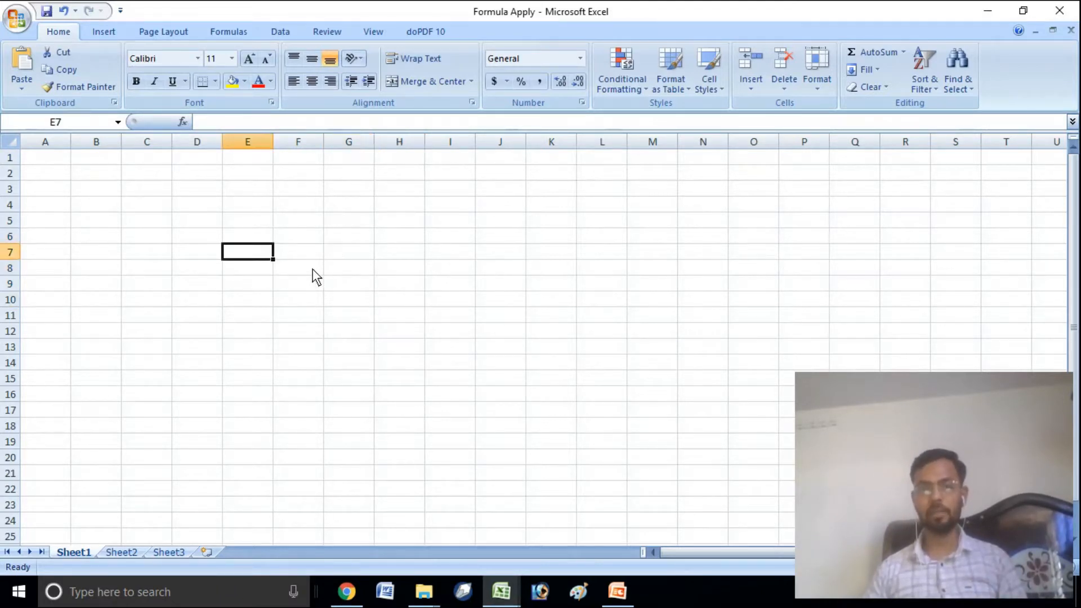
click(313, 269)
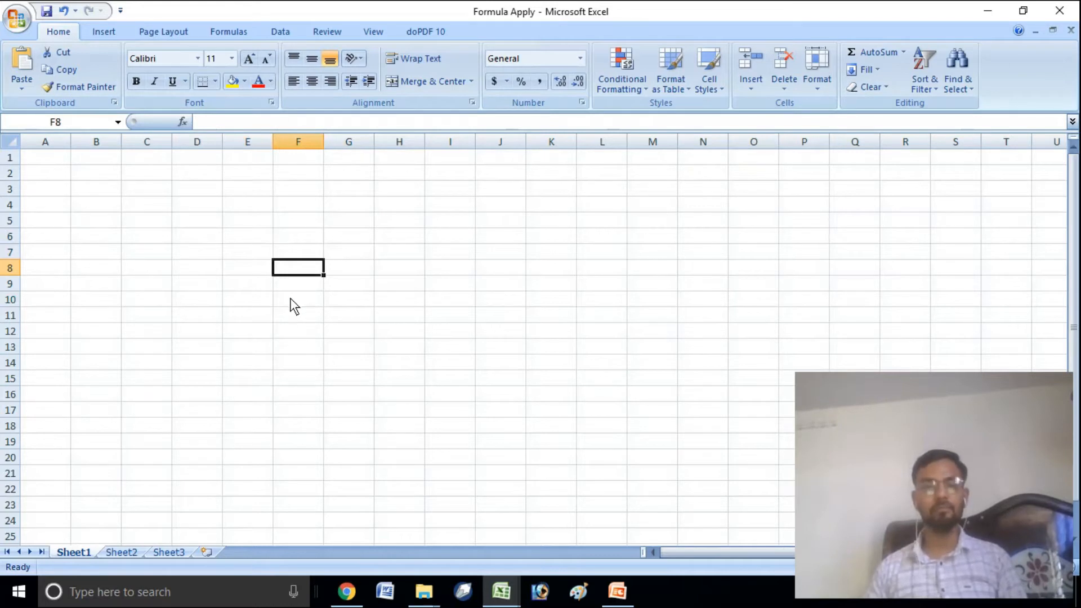
click(358, 266)
click(293, 267)
click(246, 265)
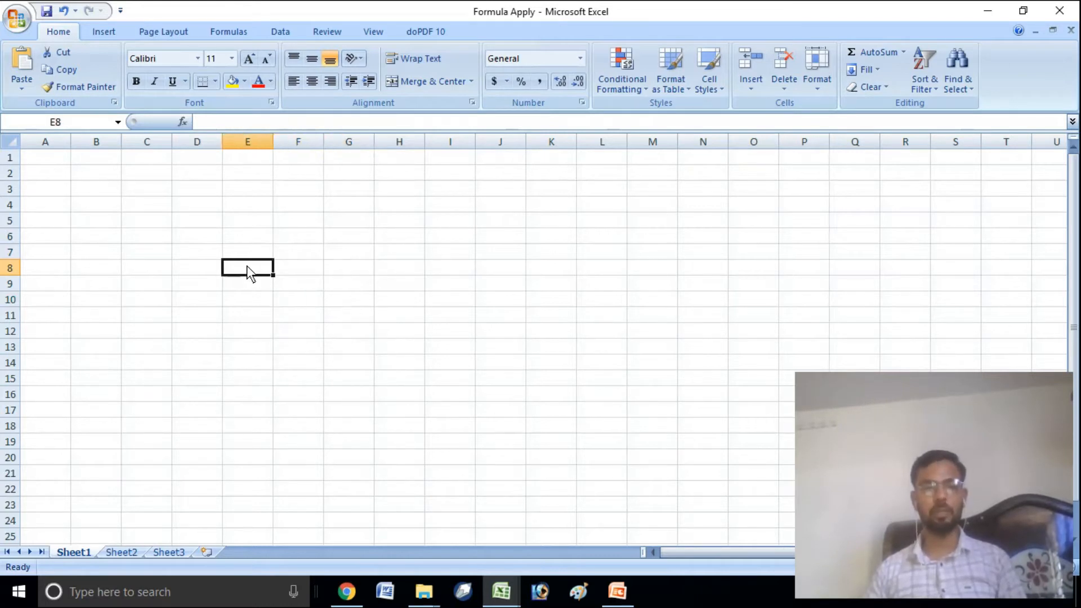
click(72, 281)
click(147, 271)
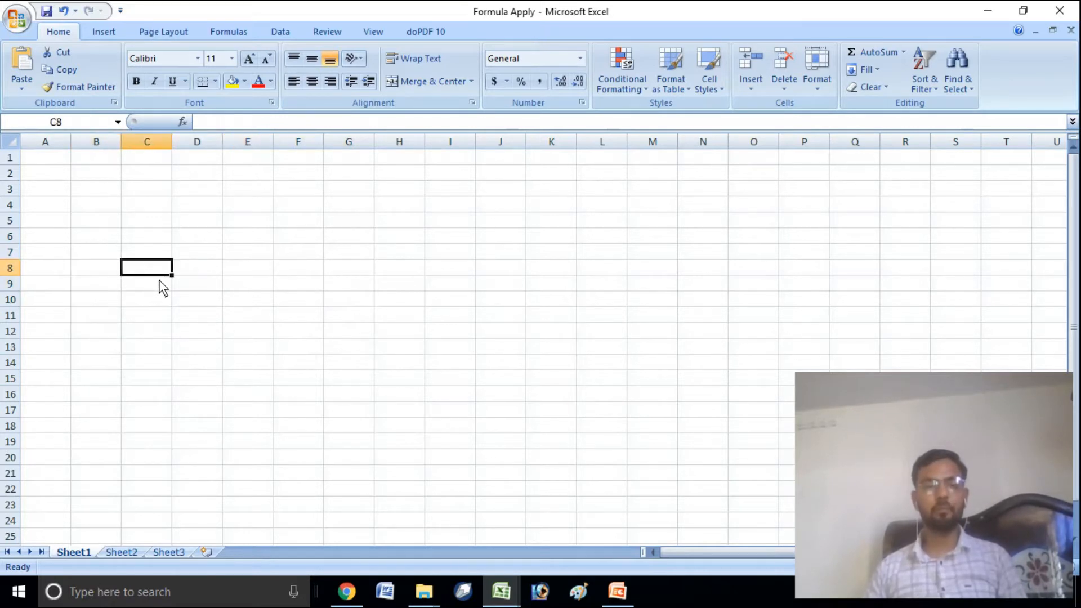
click(193, 224)
click(263, 225)
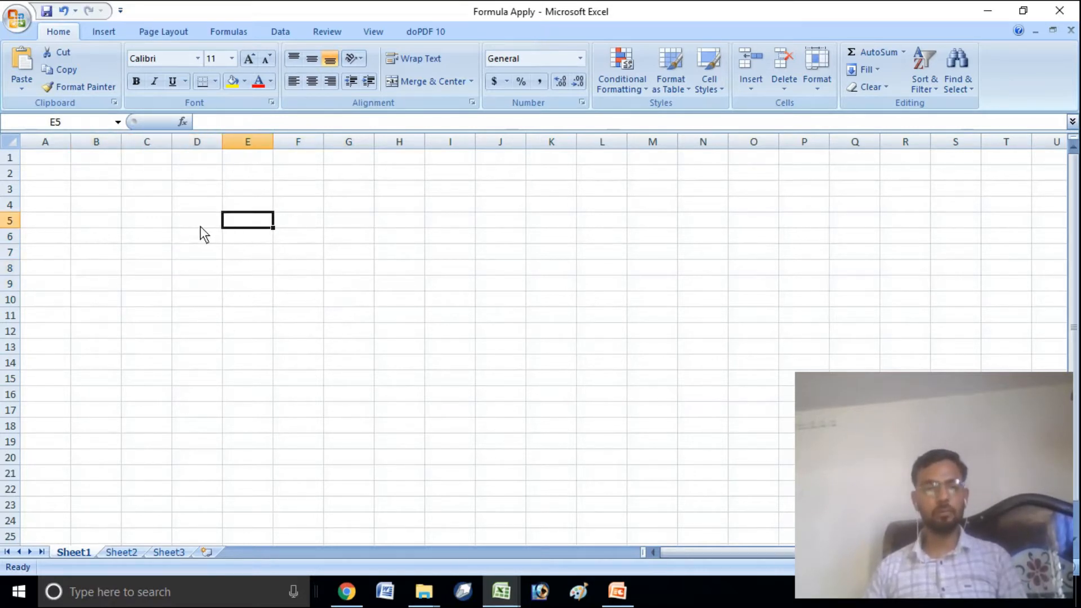
Step: Enter the numbers 12, 15, 18 and 20 in cells D5 to D8 of Sheet1
click(201, 225)
text(12)
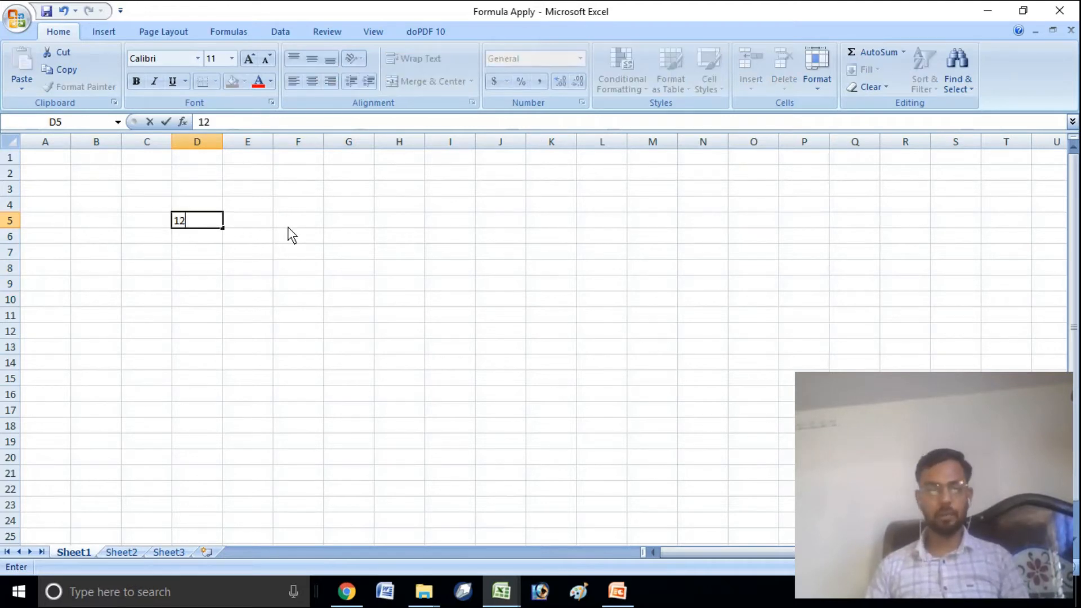
key(Return)
text(15)
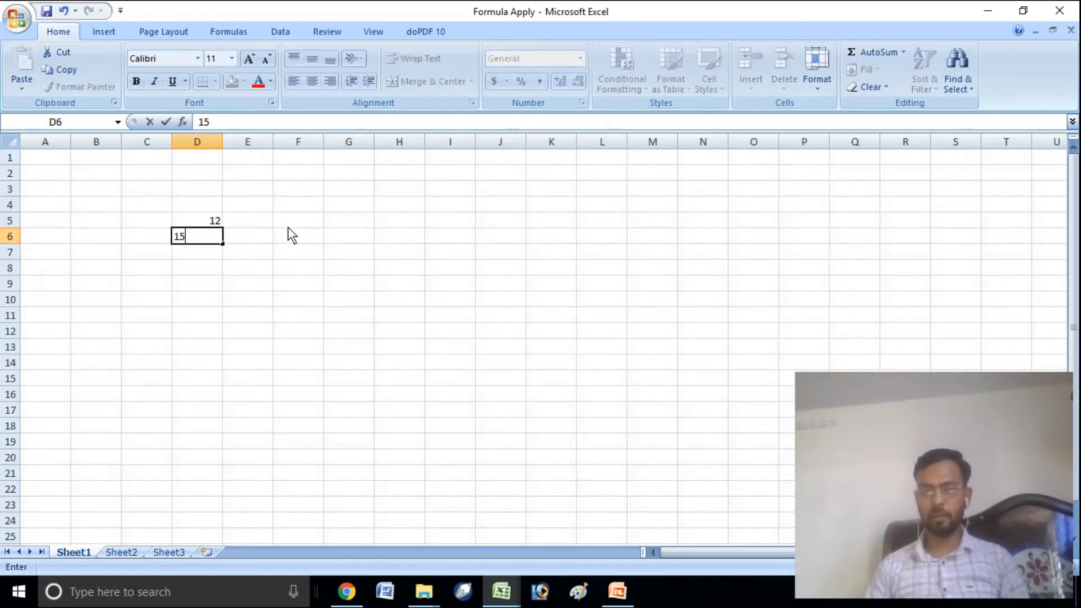
key(Return)
text(18)
key(Return)
text(20)
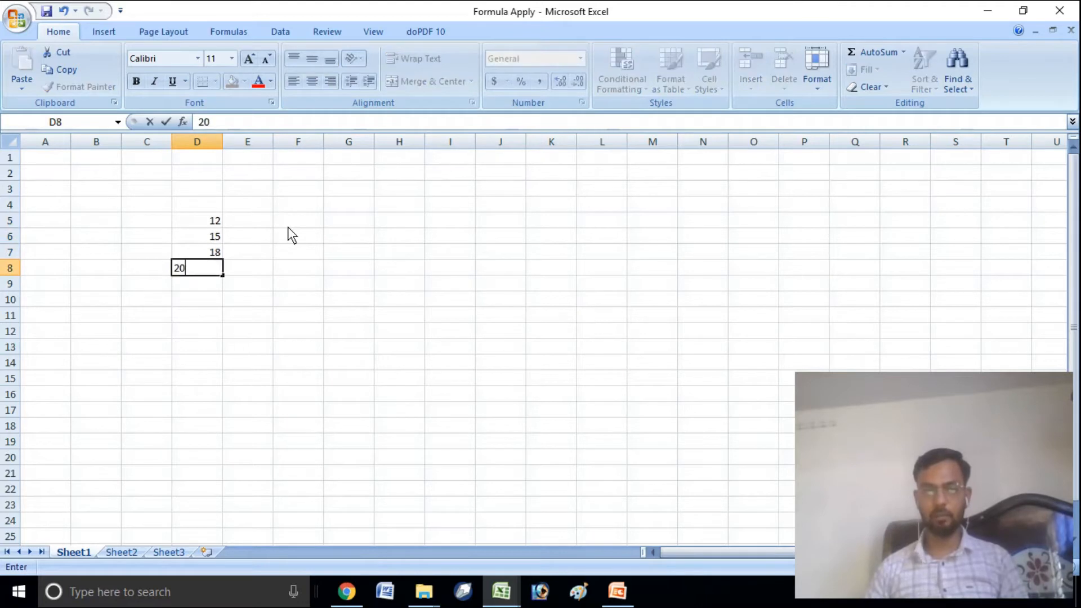
key(Return)
Step: Fill cell D12 with yellow to mark it as the result cell
click(277, 346)
click(194, 334)
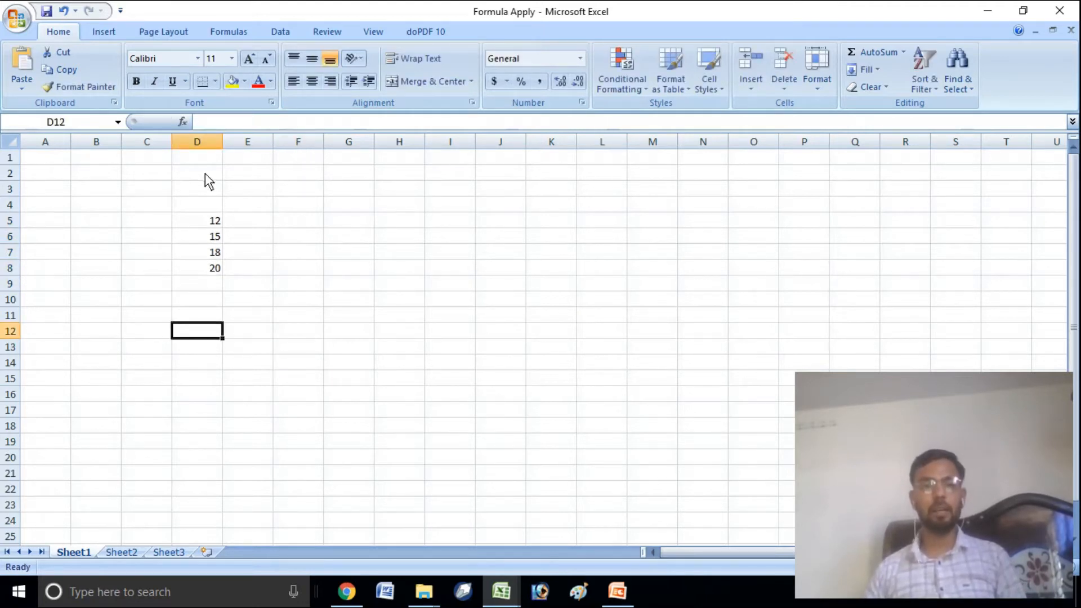
click(232, 83)
click(262, 365)
click(201, 332)
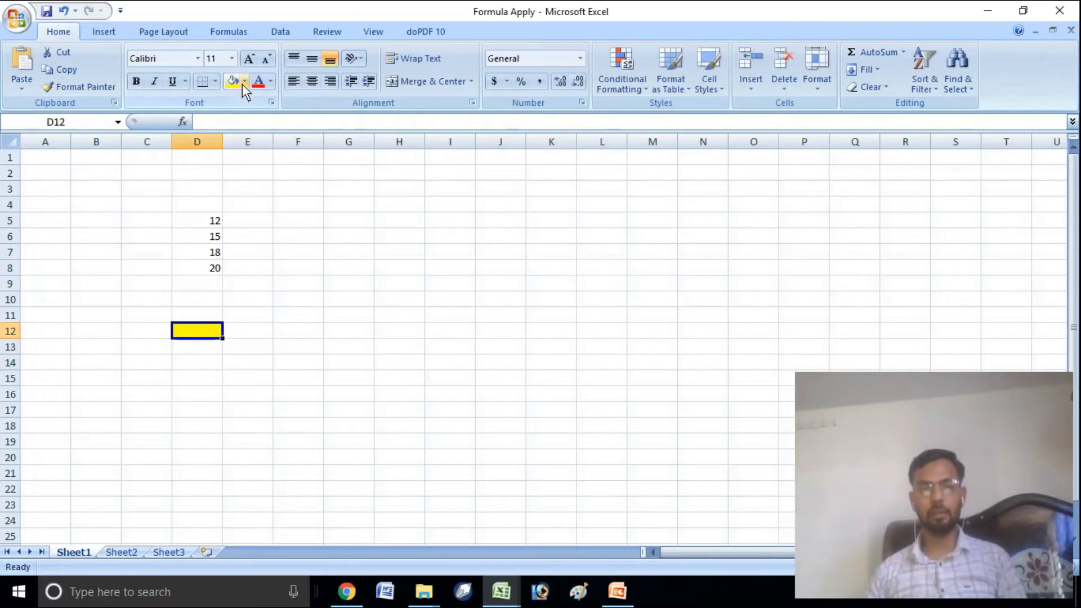
Step: Widen column D to about one and a half times its width and make cell D12 bold
drag(223, 141, 248, 145)
click(283, 316)
click(227, 333)
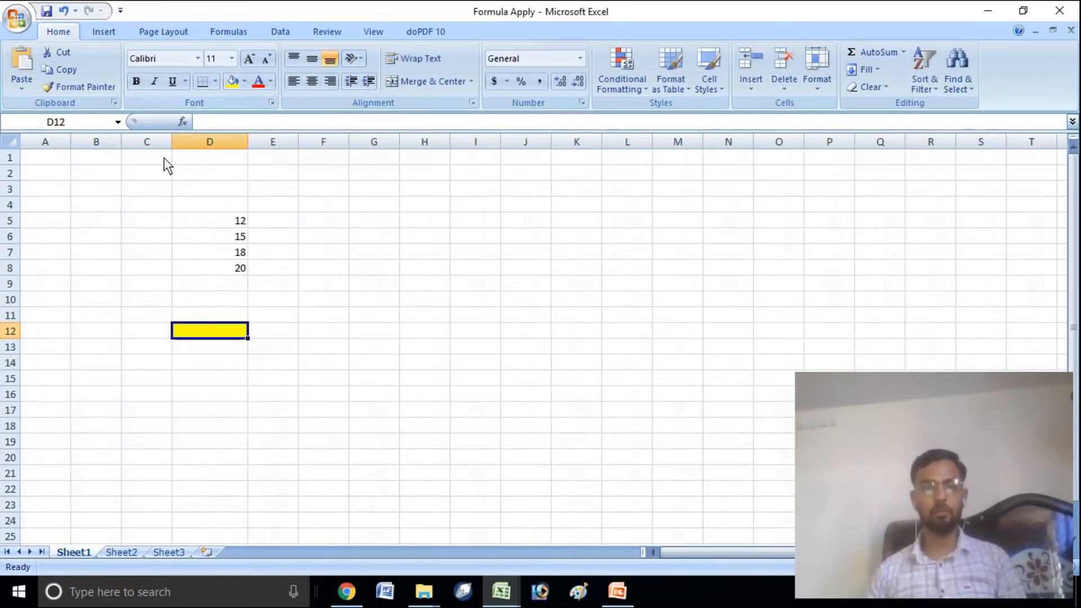
click(136, 81)
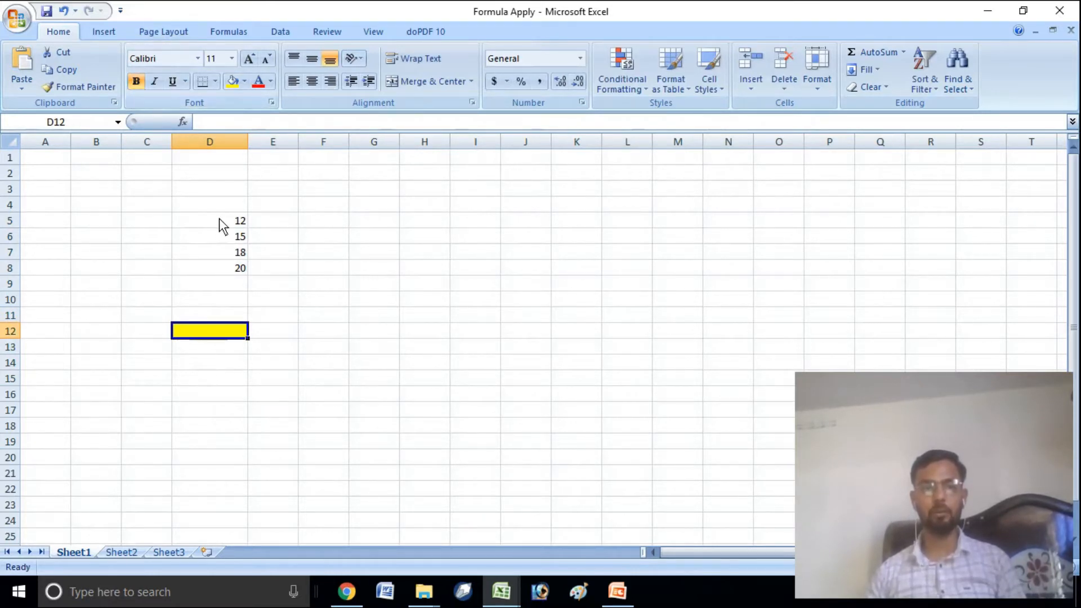
Step: Centre the numbers in D5:D8 and the yellow cell D12 both horizontally and vertically
drag(219, 222, 230, 270)
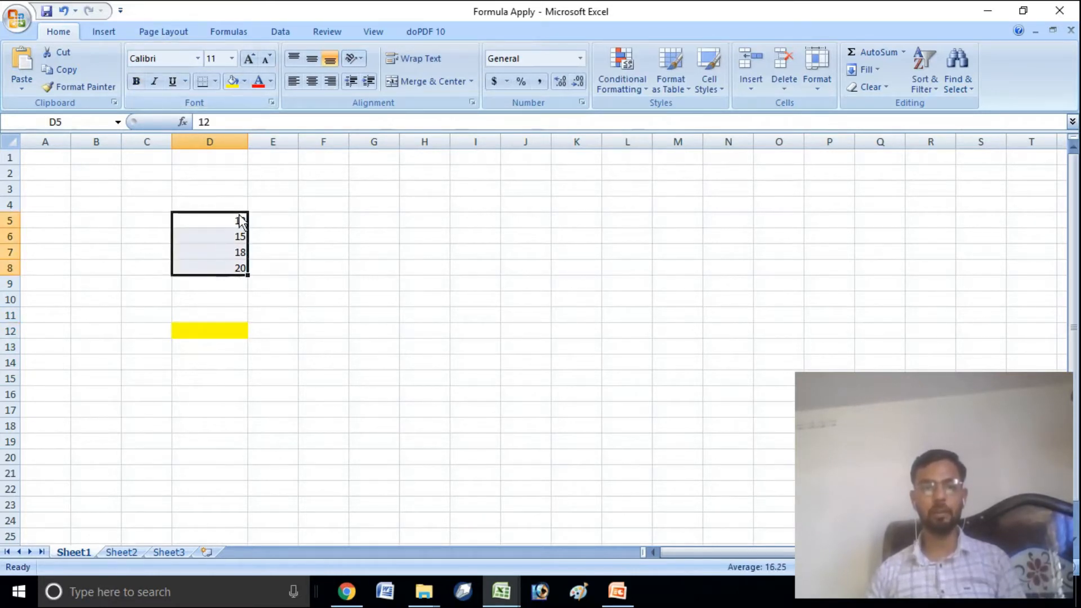
click(311, 81)
click(231, 335)
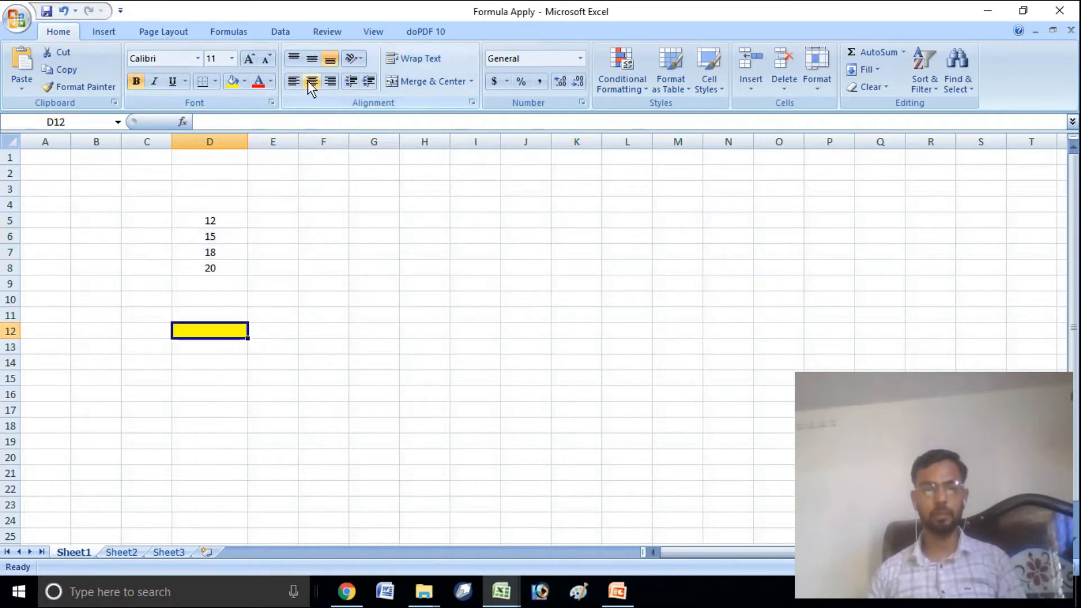
click(307, 299)
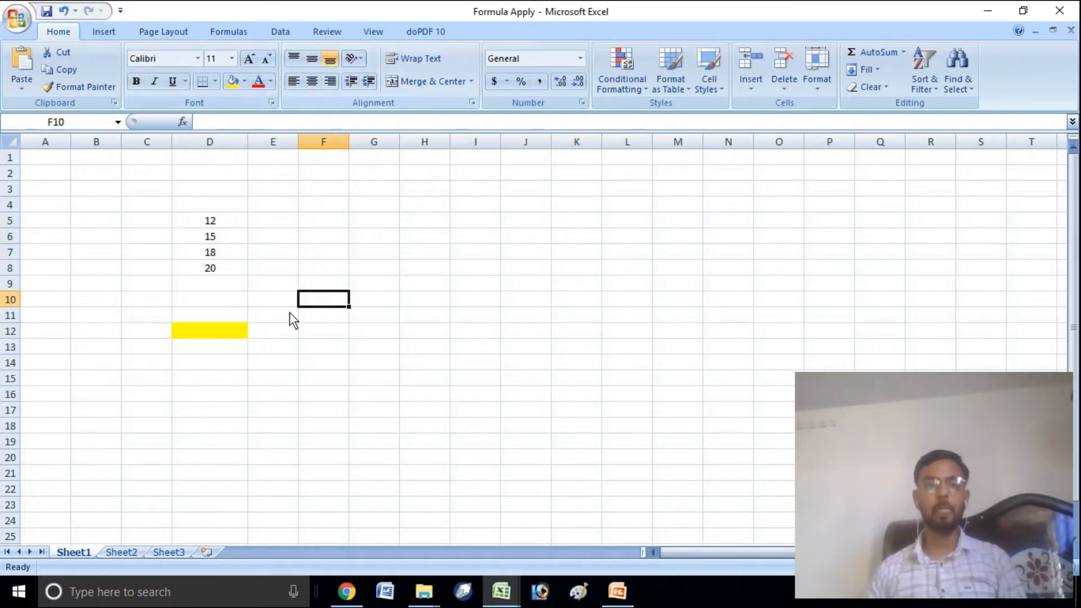
click(232, 338)
drag(228, 221, 228, 266)
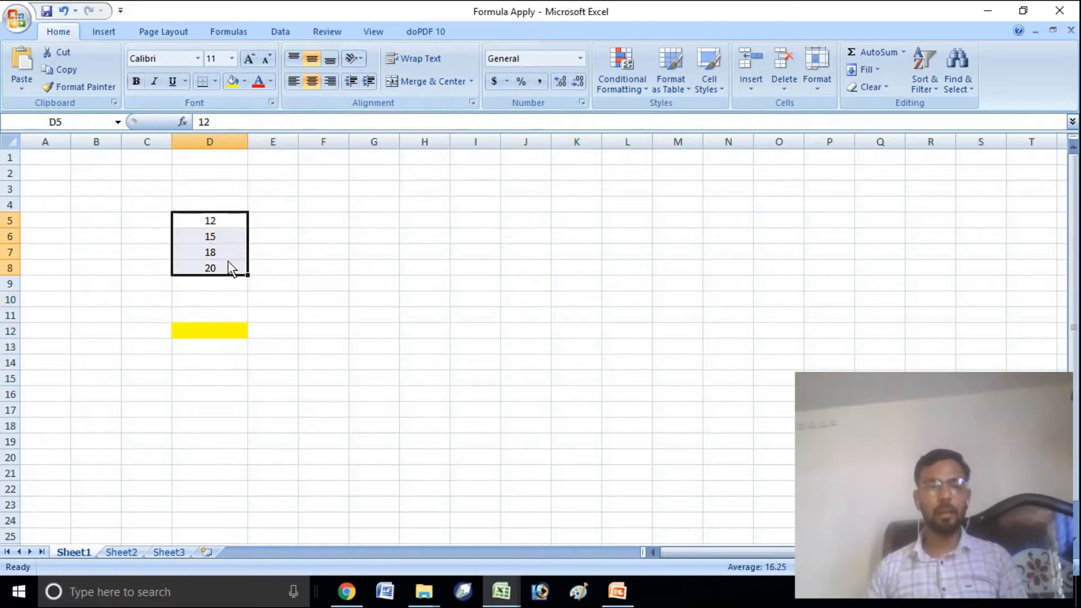
click(227, 343)
click(218, 331)
click(256, 332)
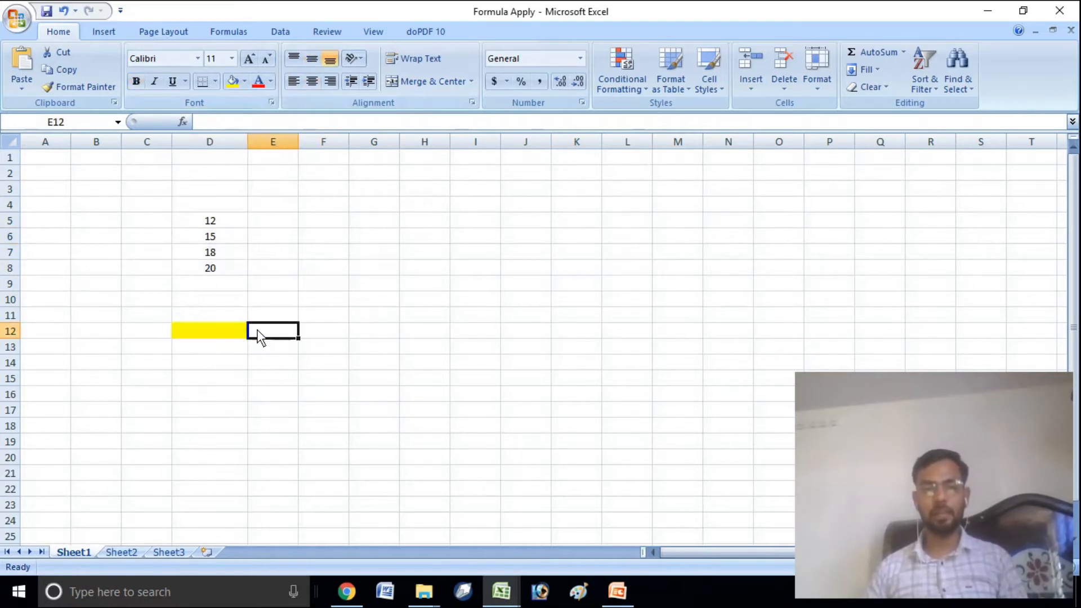
click(240, 332)
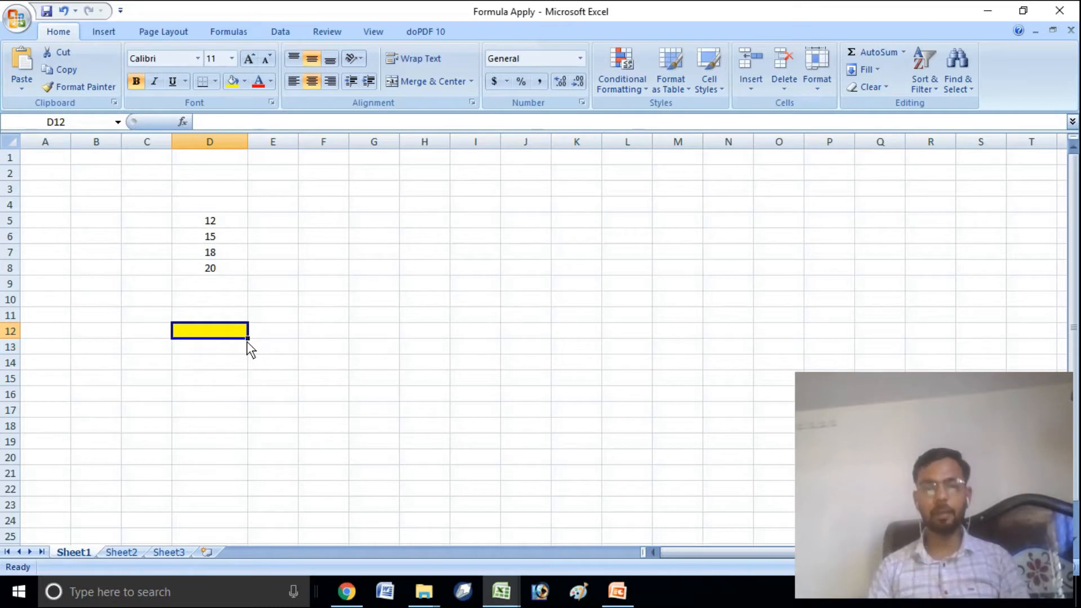
click(227, 366)
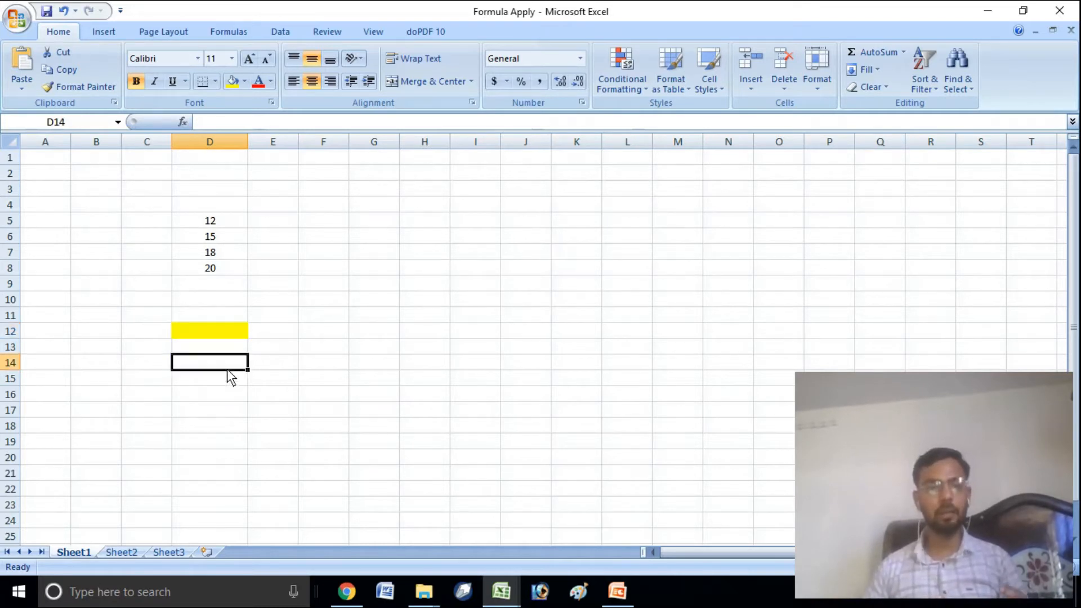
Step: Examine the yellow cell's address by highlighting its column D and its row 12 in turn
click(217, 329)
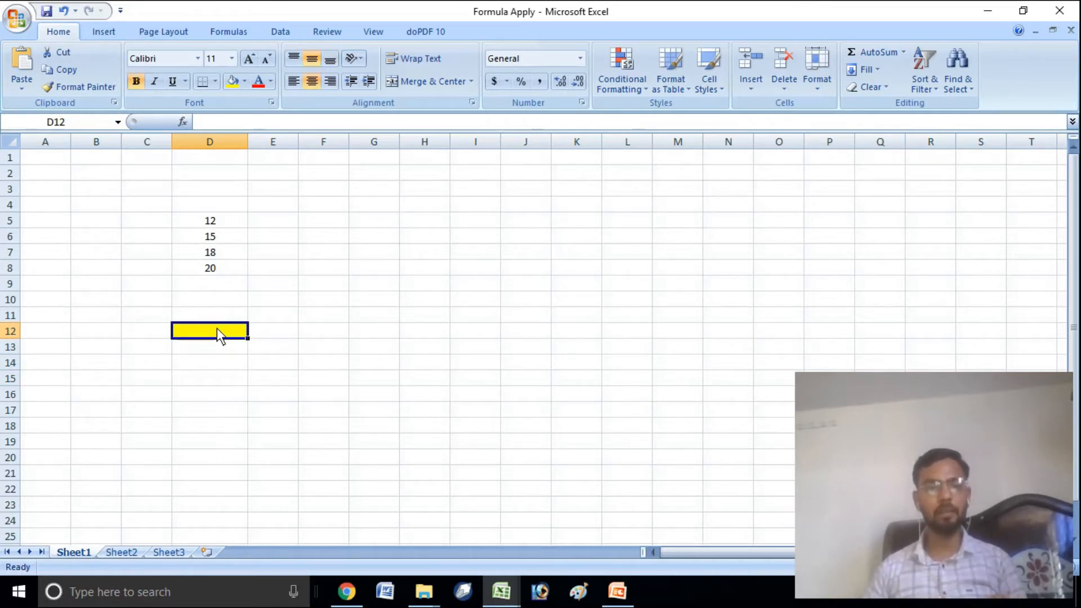
click(14, 337)
click(180, 333)
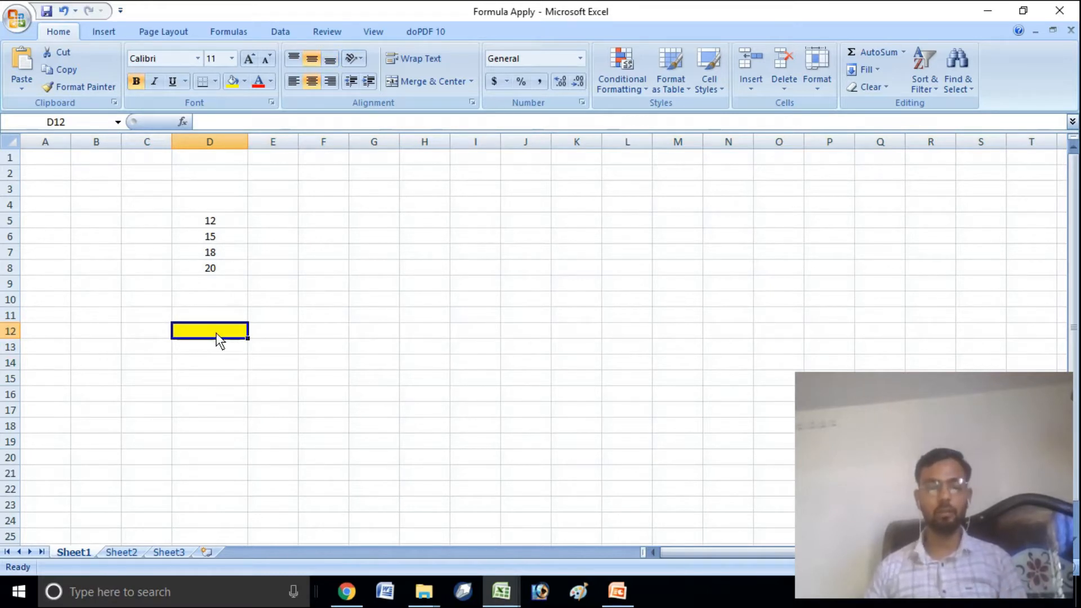
key(Right)
key(Left)
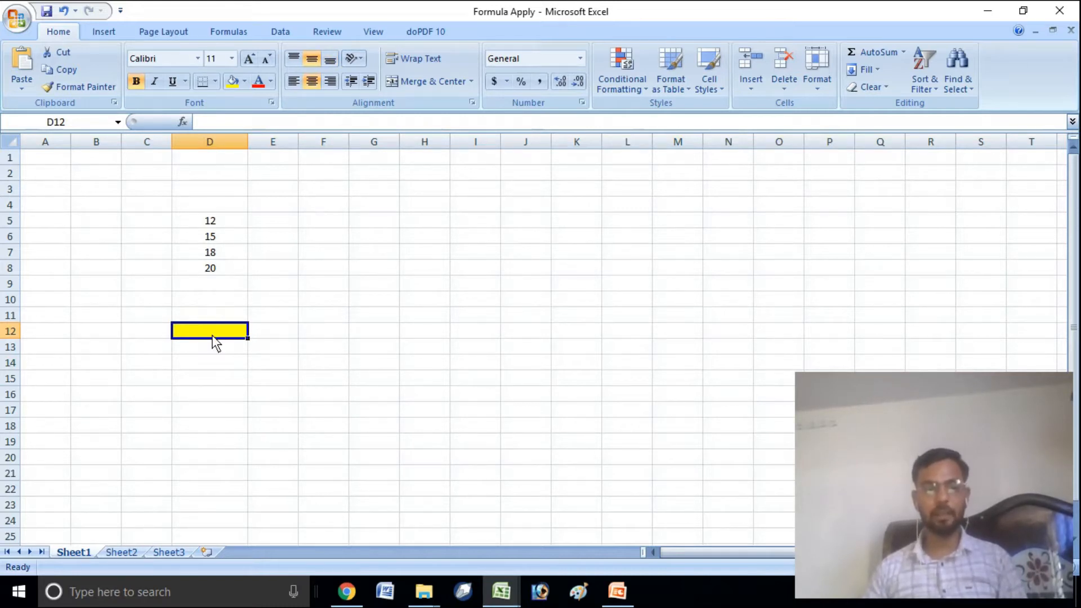
click(212, 144)
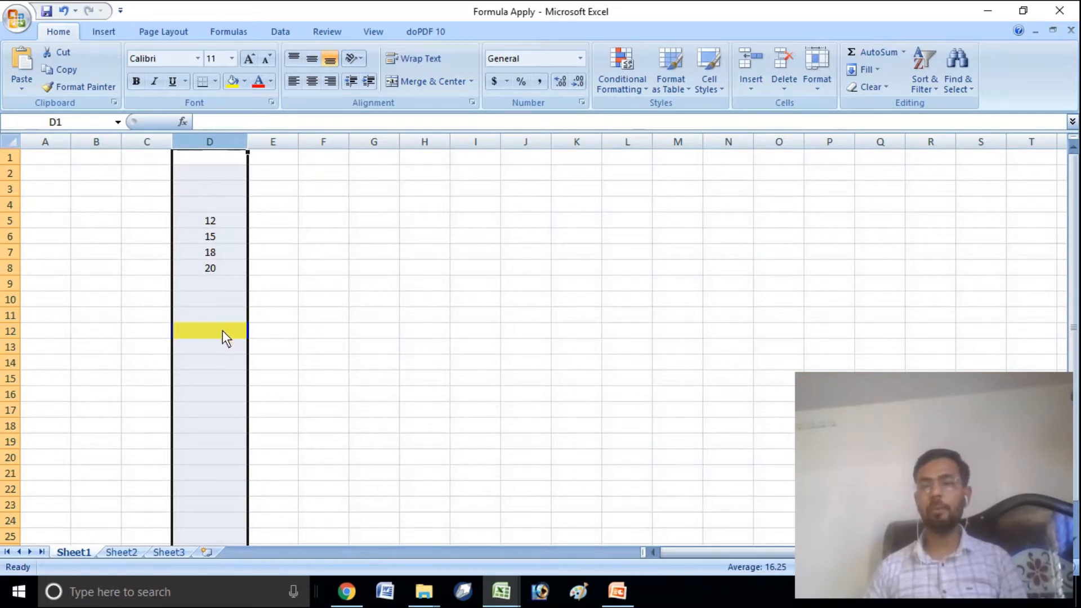
click(192, 330)
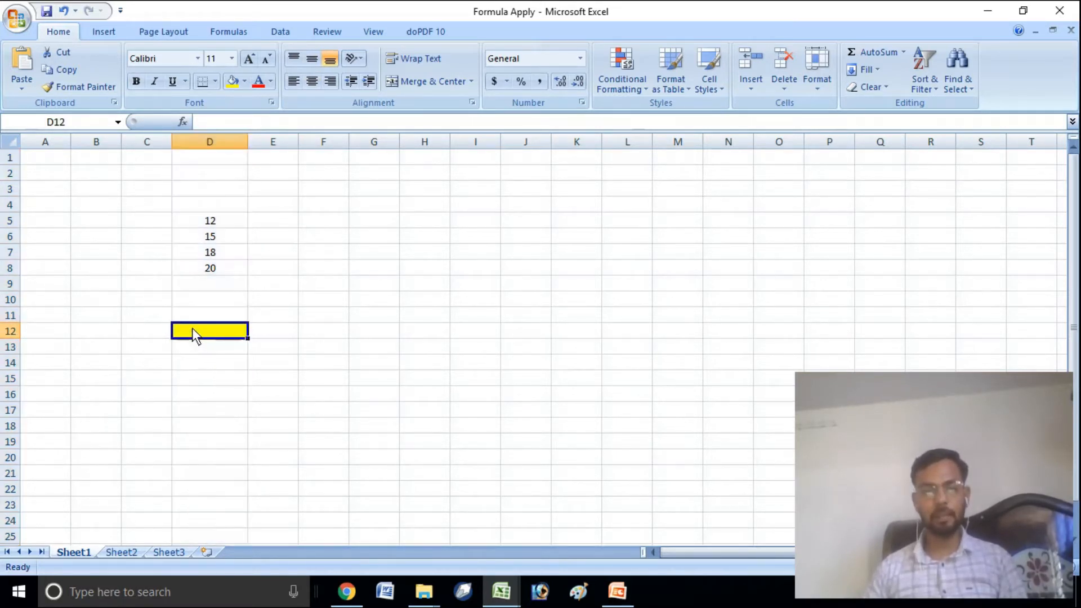
click(11, 333)
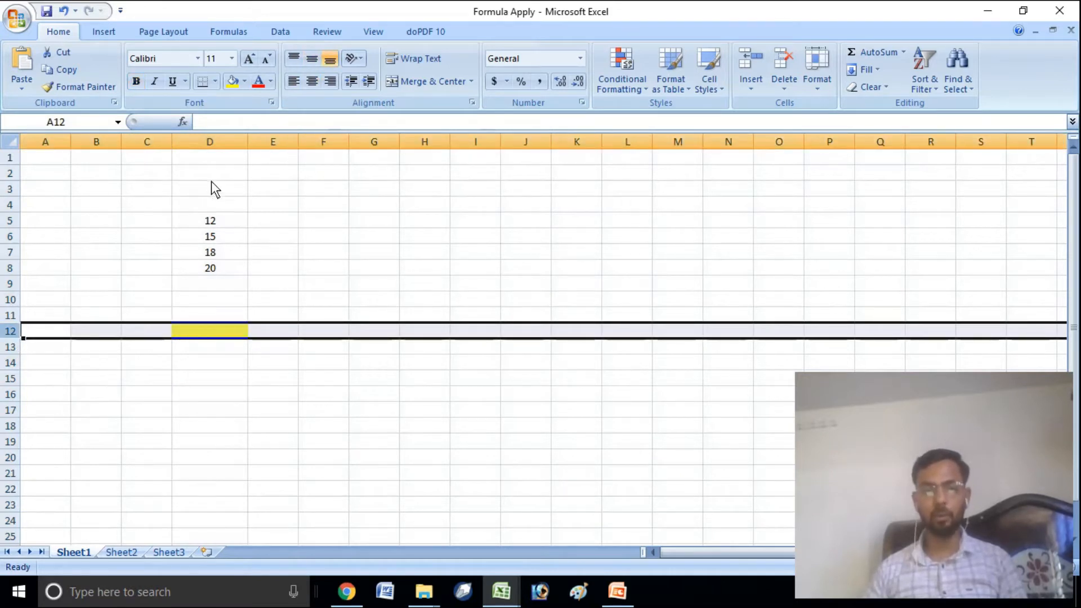
click(215, 143)
click(214, 331)
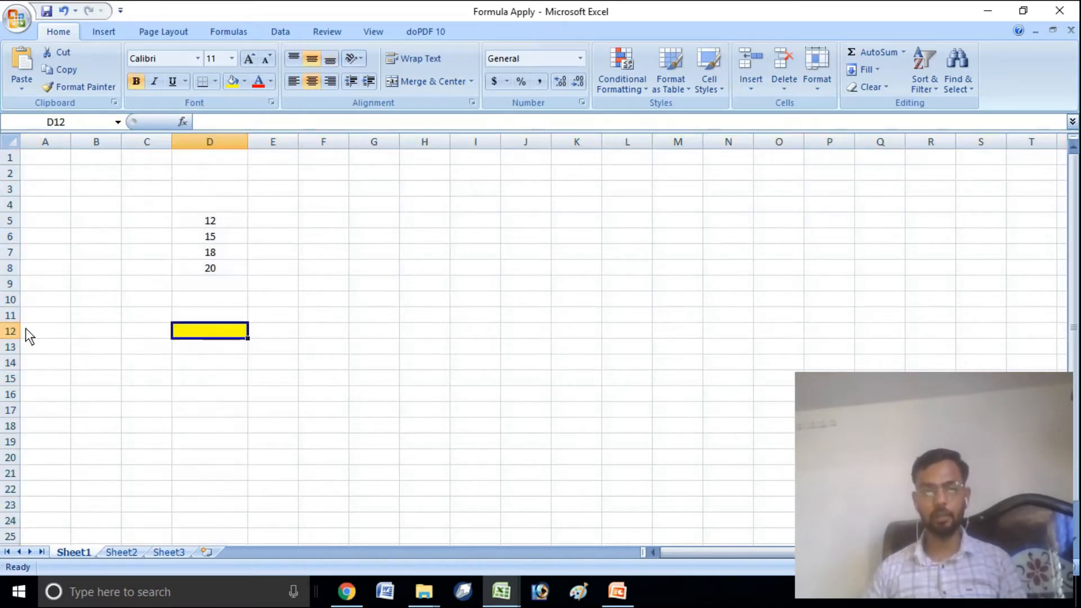
click(12, 332)
click(220, 143)
click(229, 315)
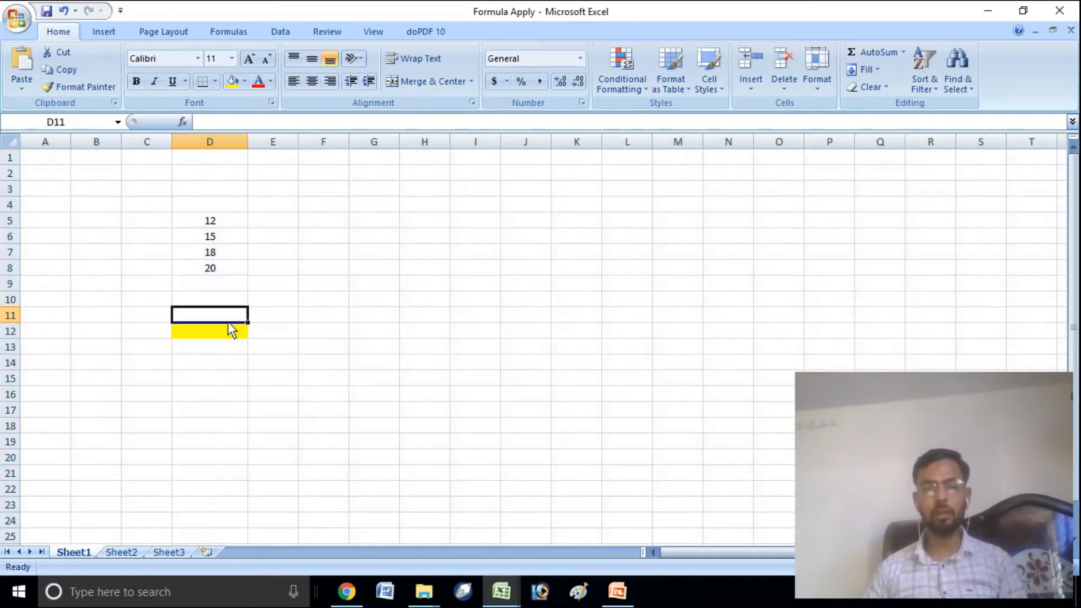
click(230, 332)
click(322, 284)
click(237, 335)
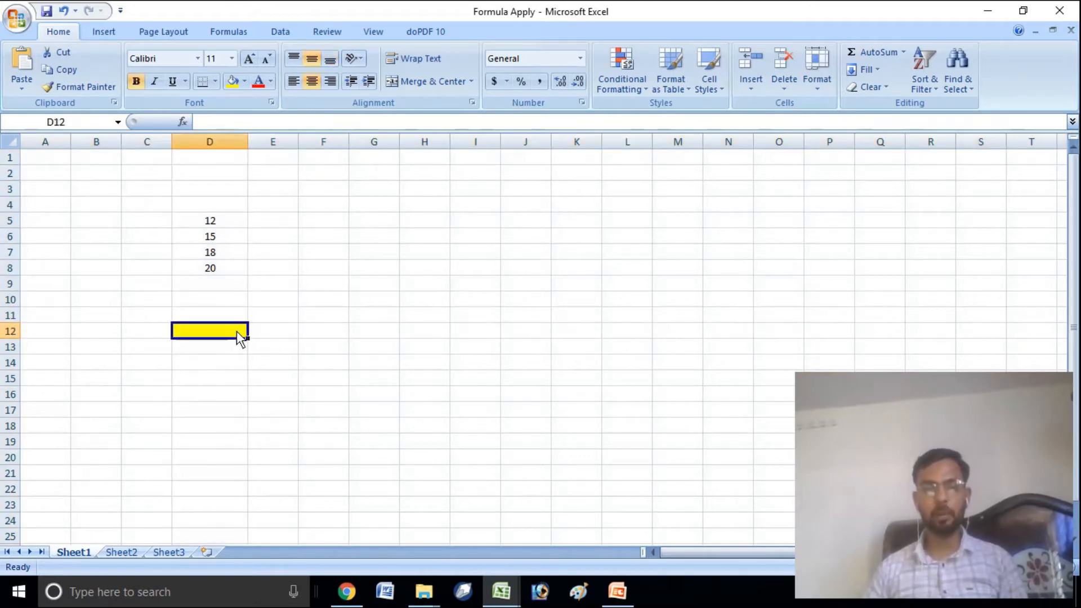
click(319, 262)
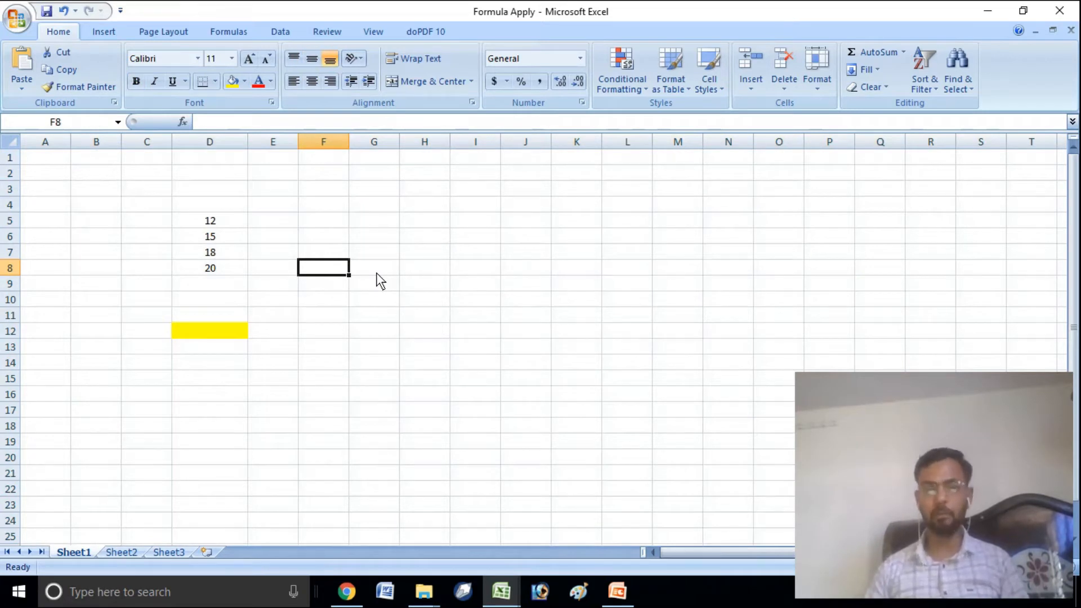
click(238, 333)
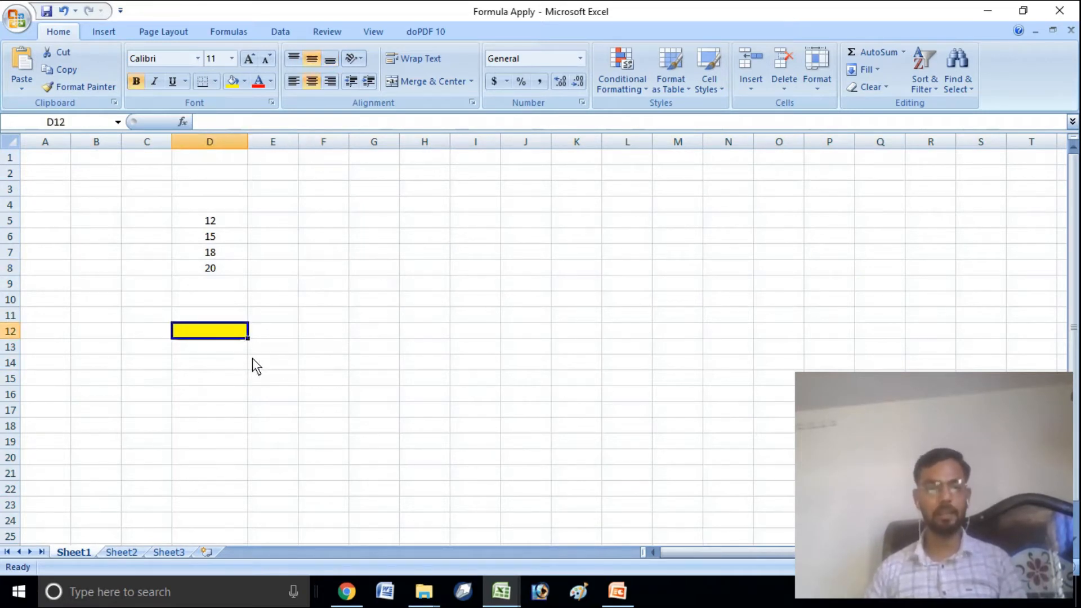
click(218, 143)
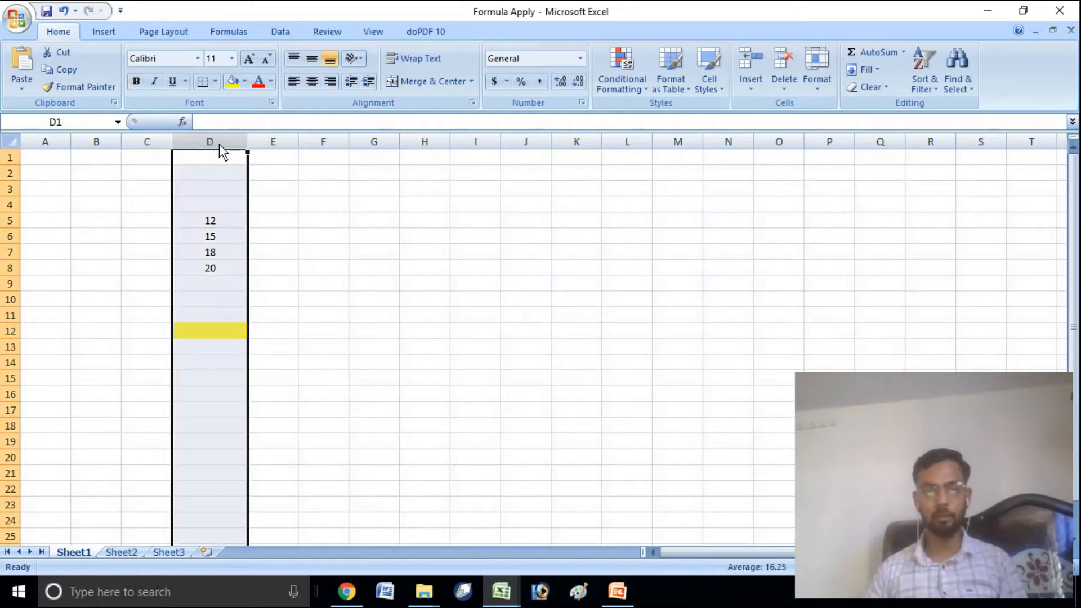
click(11, 332)
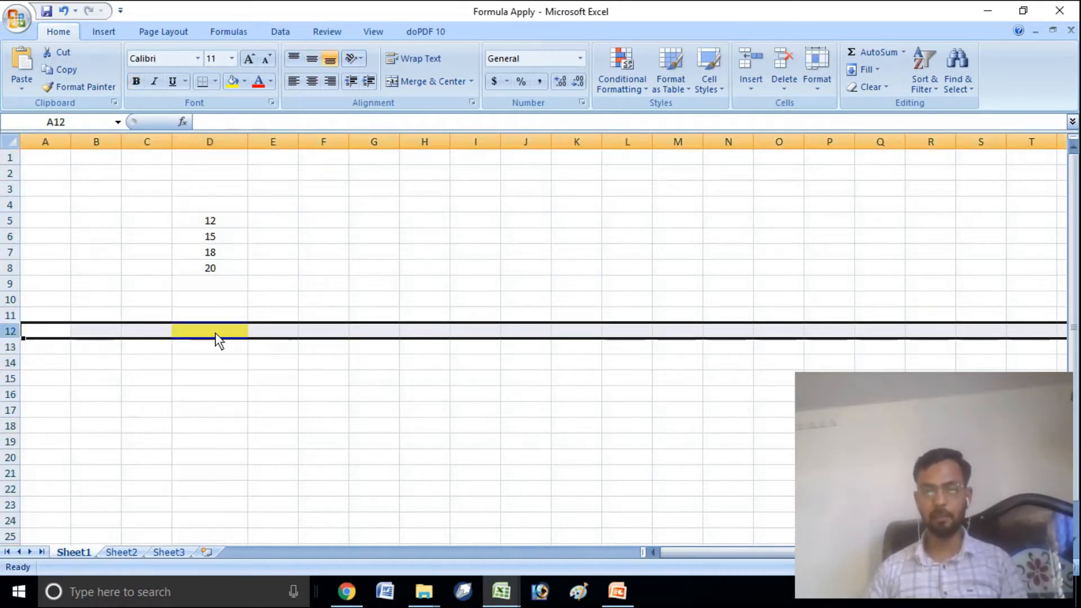
Step: Enter the yellow cell's address, D12, as a text label in cell F10
click(241, 363)
click(346, 304)
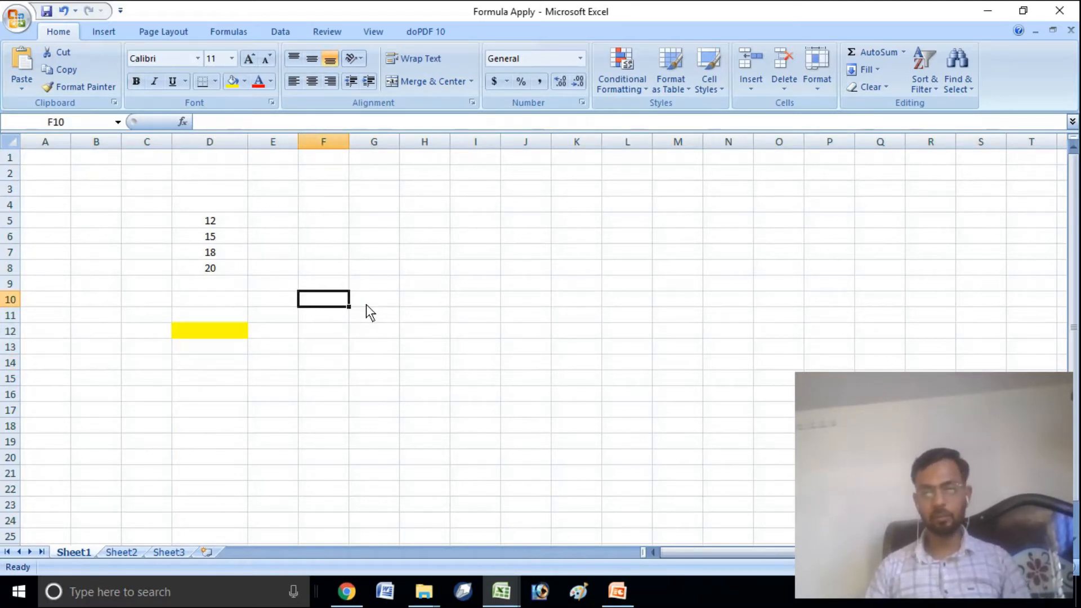
text(D)
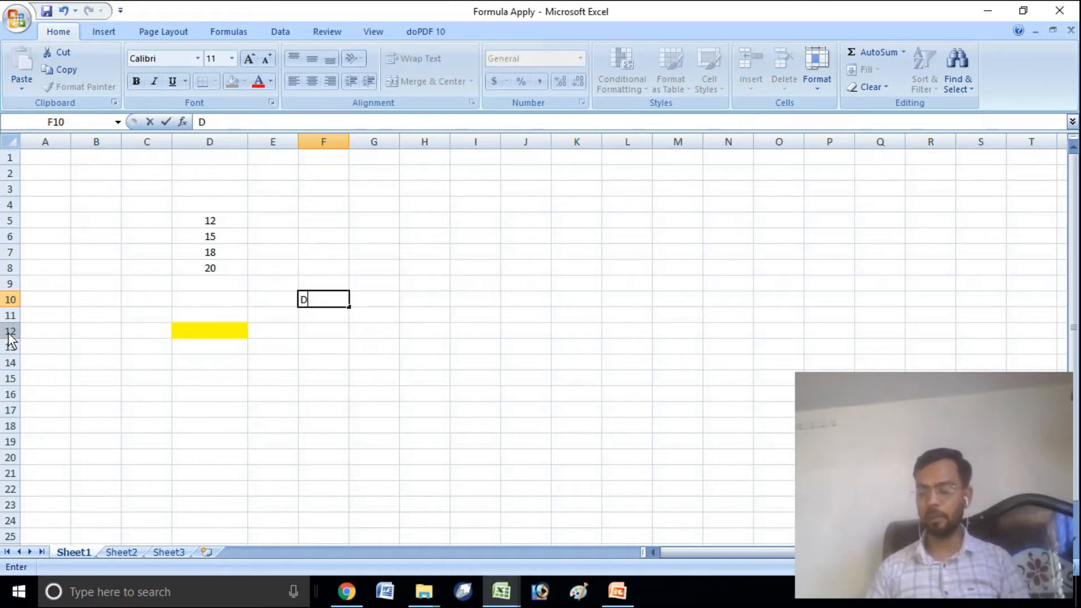
text(12)
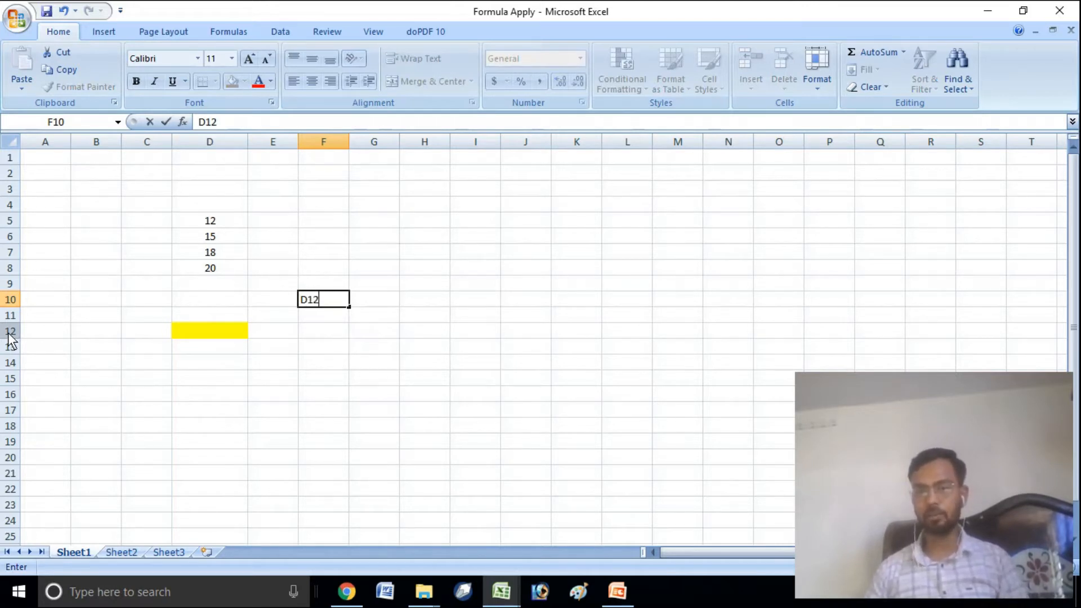
key(Return)
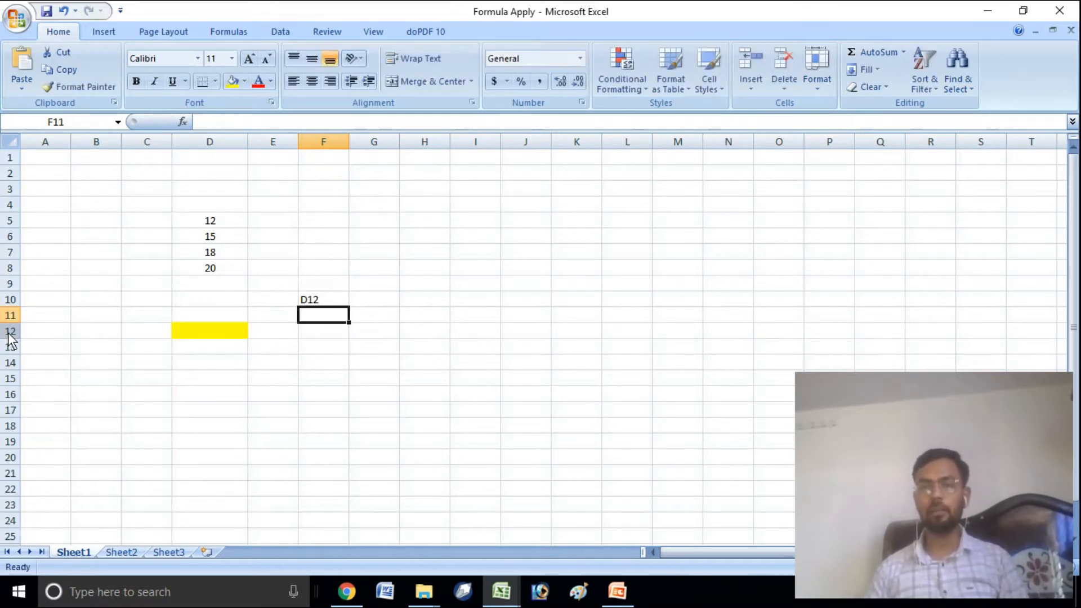
click(296, 378)
click(318, 304)
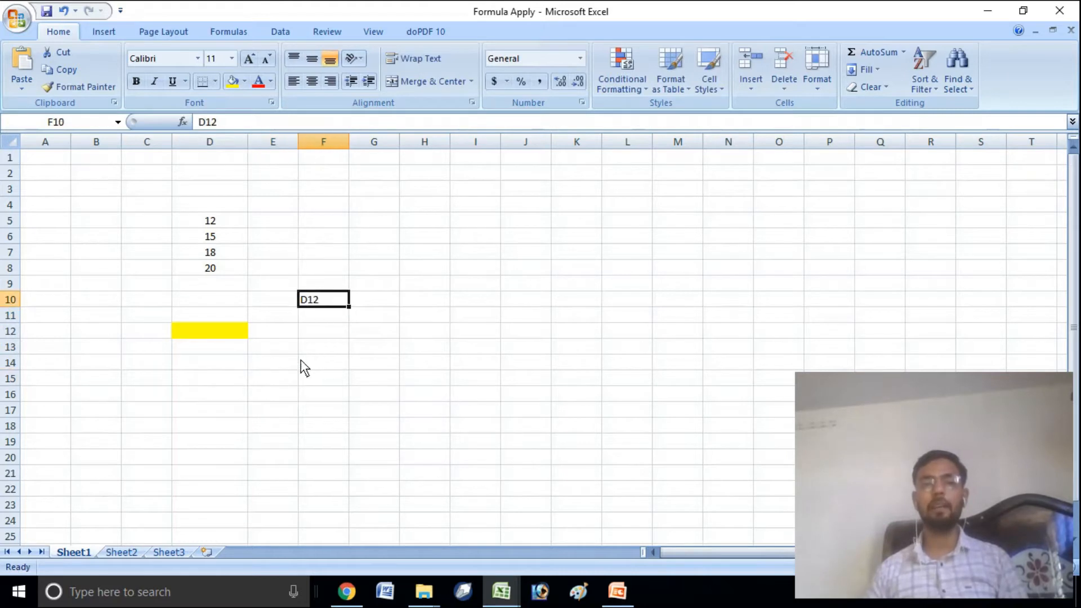
click(305, 366)
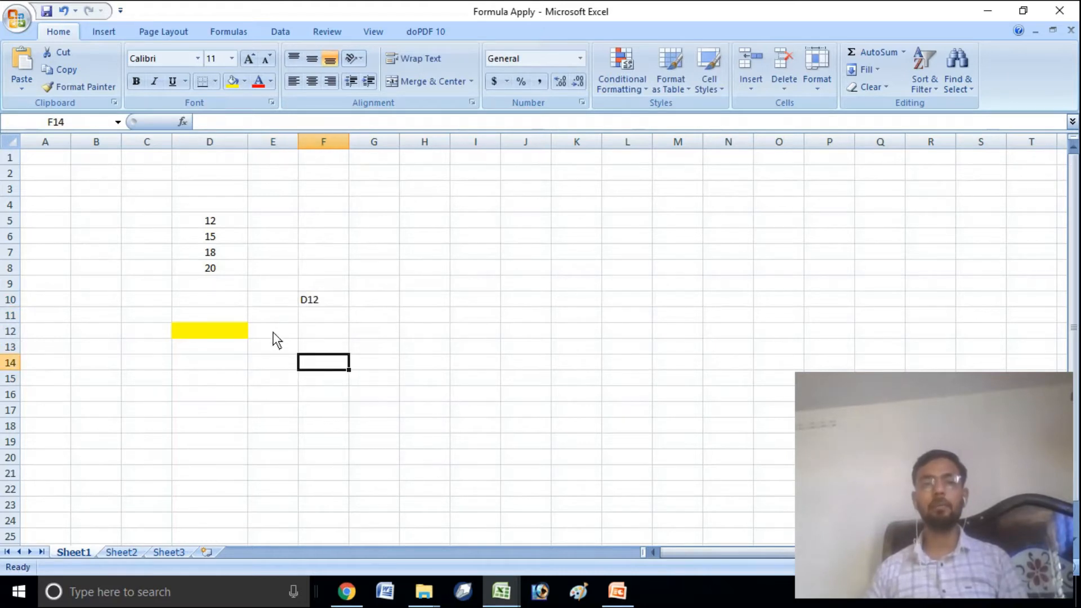
Step: Check the column and row of the cell containing 12, and enter its address D5 as a label in cell F5
click(224, 225)
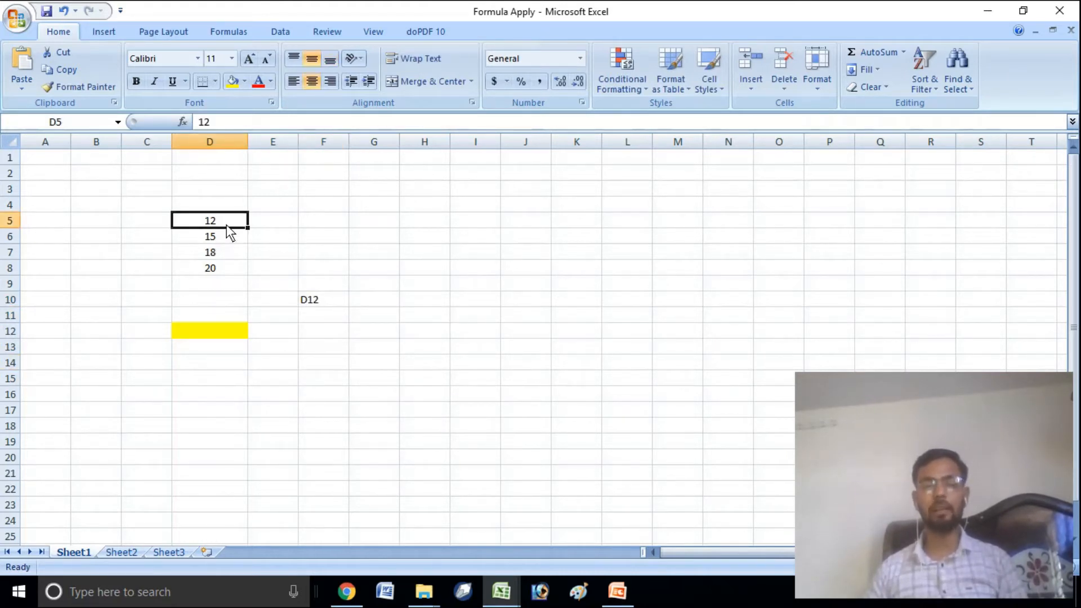
click(238, 272)
click(222, 221)
click(272, 250)
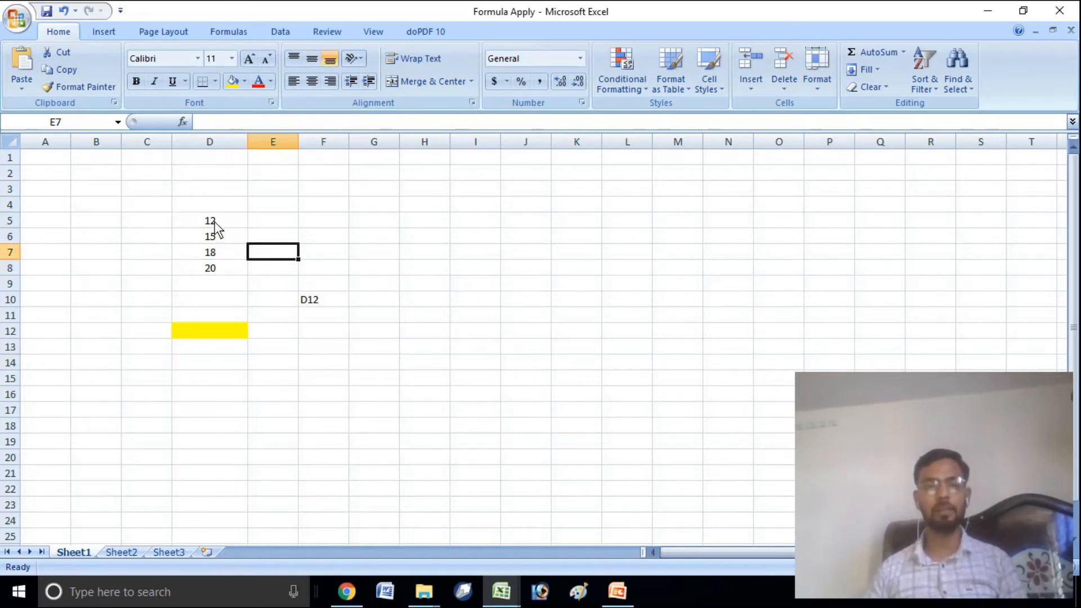
click(217, 223)
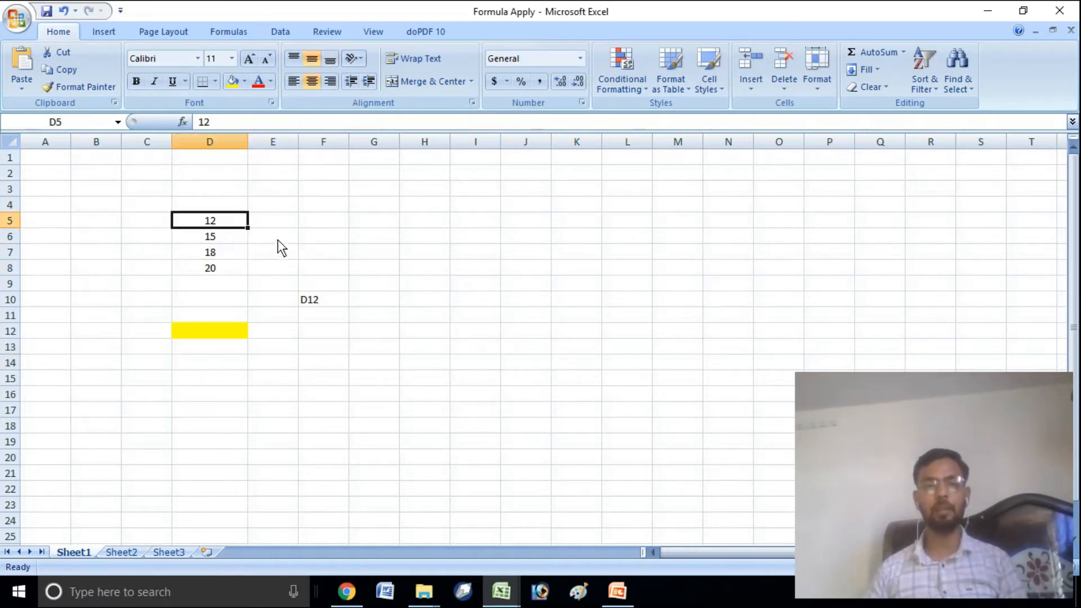
click(223, 144)
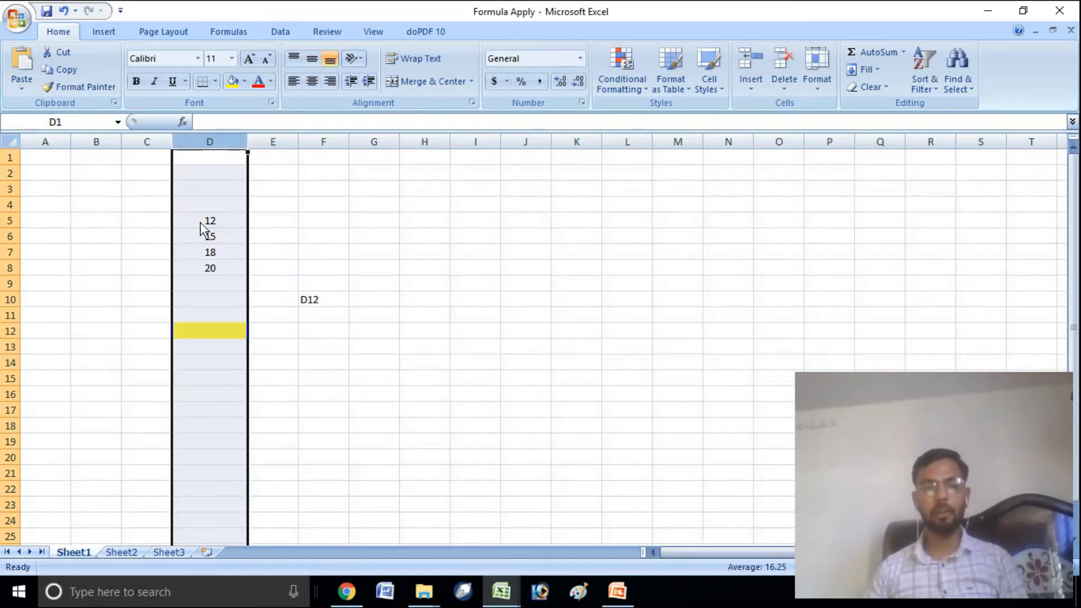
click(13, 223)
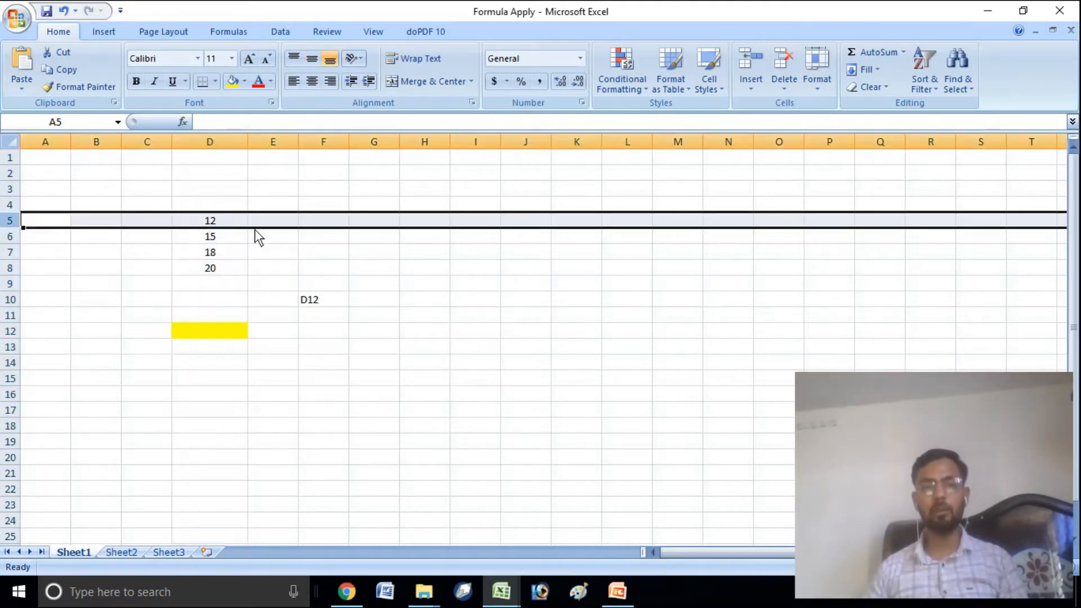
click(340, 223)
text(d)
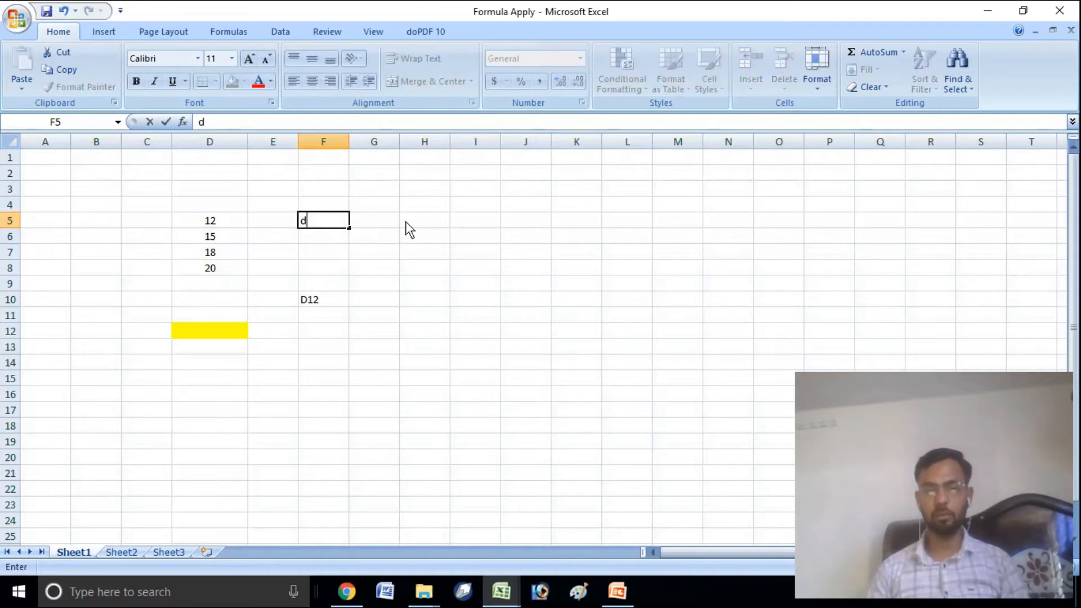
key(BackSpace)
text(D5)
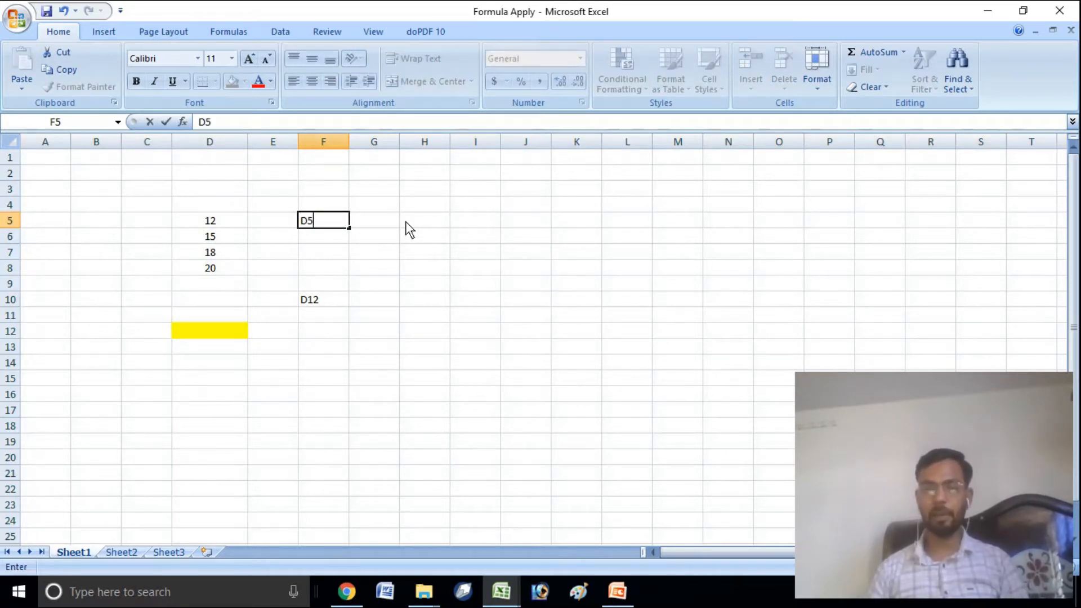
key(Return)
click(353, 316)
click(304, 296)
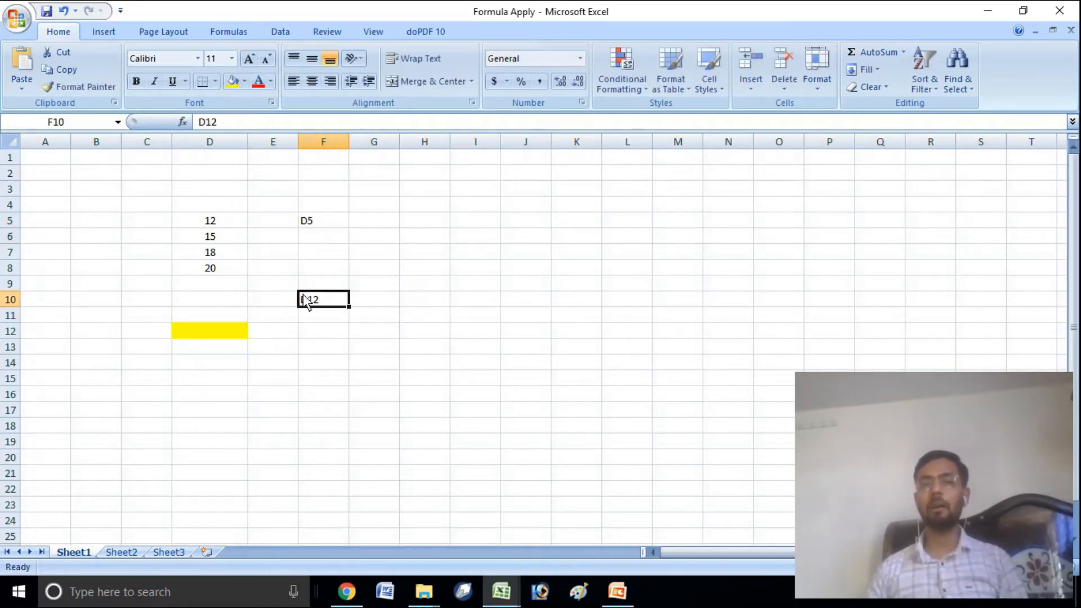
click(326, 222)
click(331, 296)
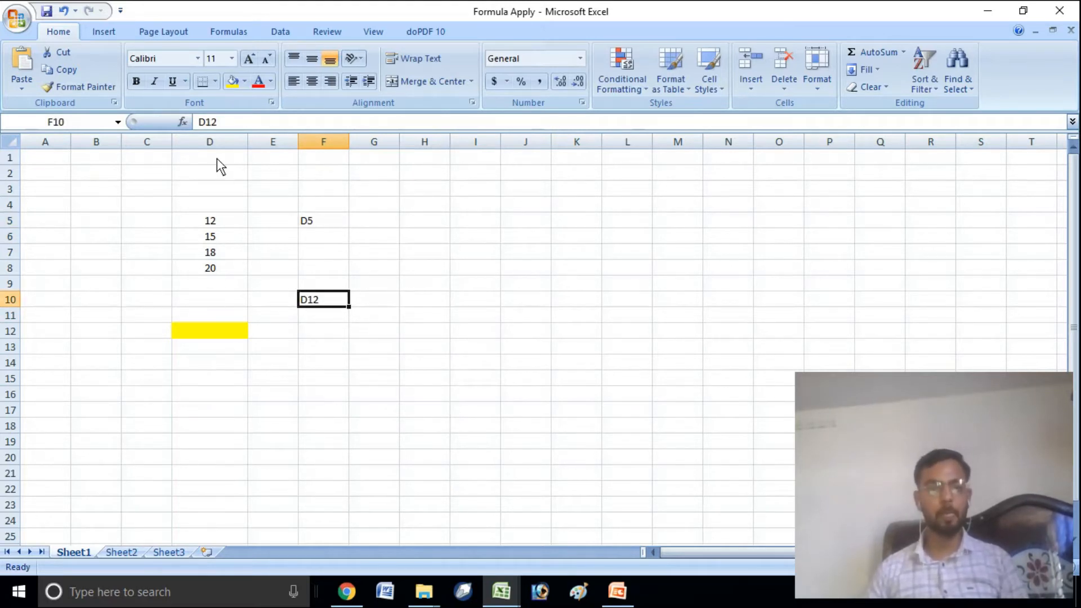
click(376, 258)
click(485, 273)
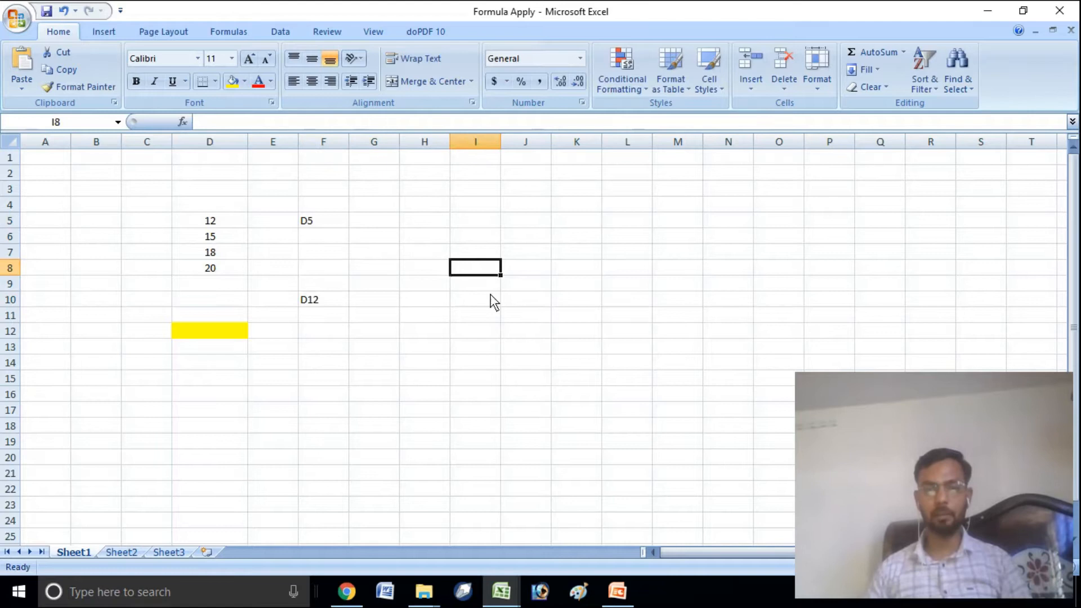
Step: Enter the number 5 in cell I16 and centre it horizontally and vertically
click(473, 392)
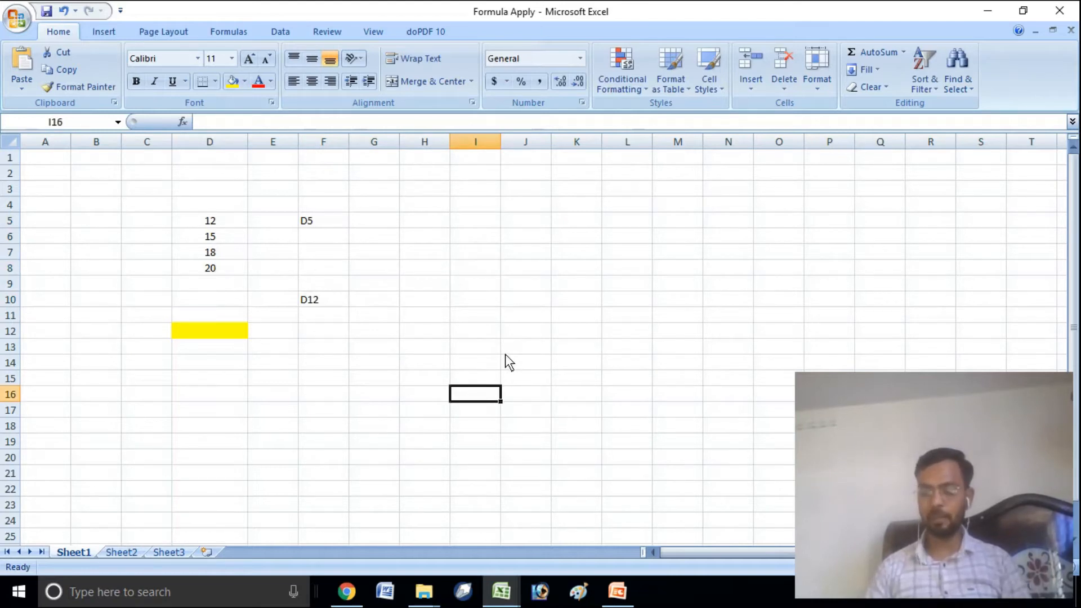
key(Return)
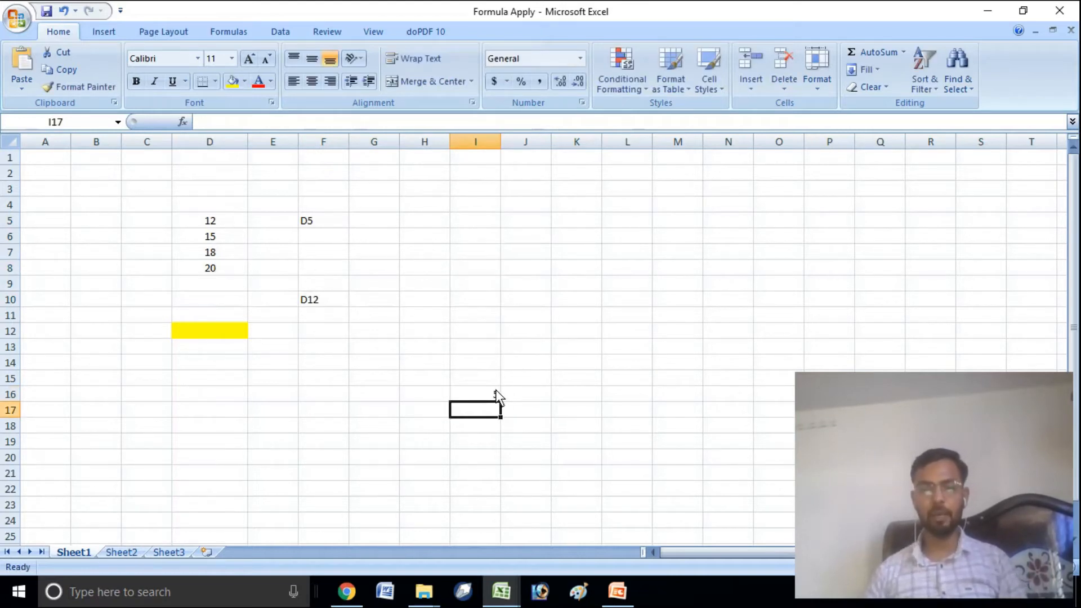
click(497, 396)
click(312, 59)
click(312, 81)
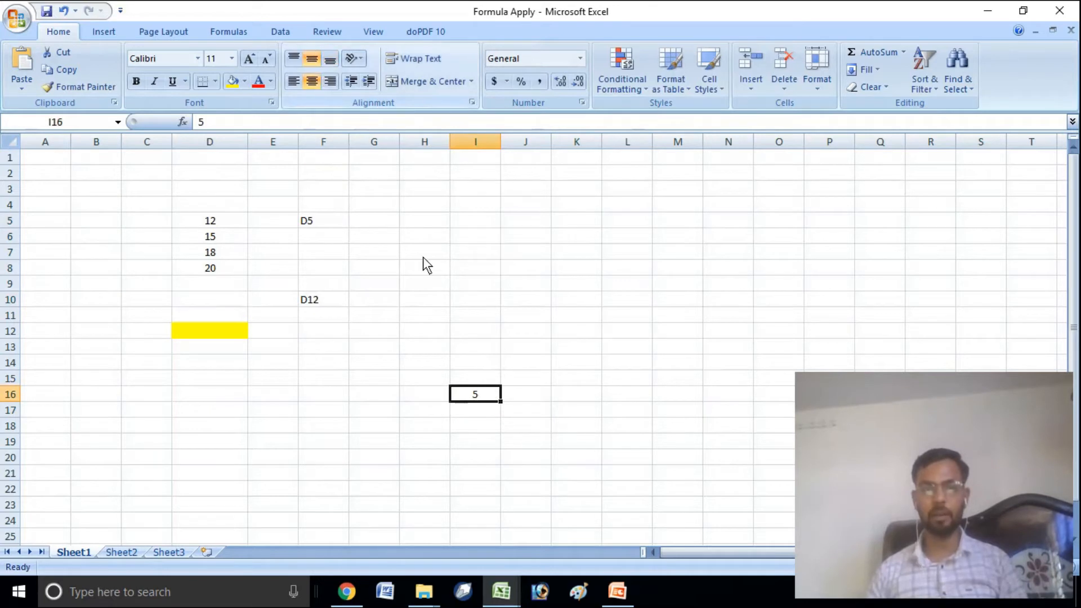
click(558, 414)
click(467, 398)
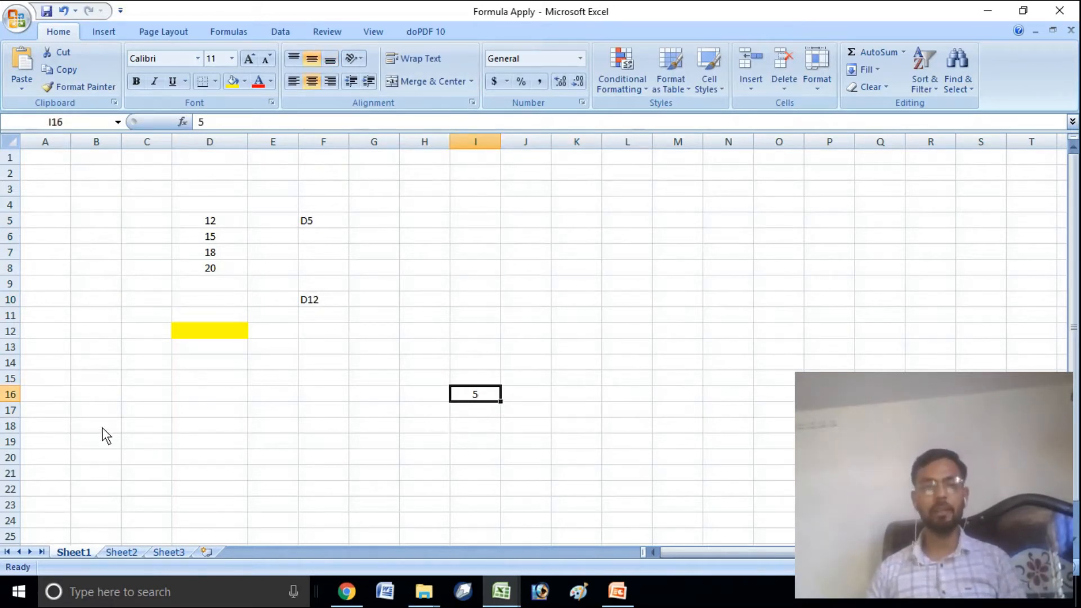
click(483, 445)
click(478, 395)
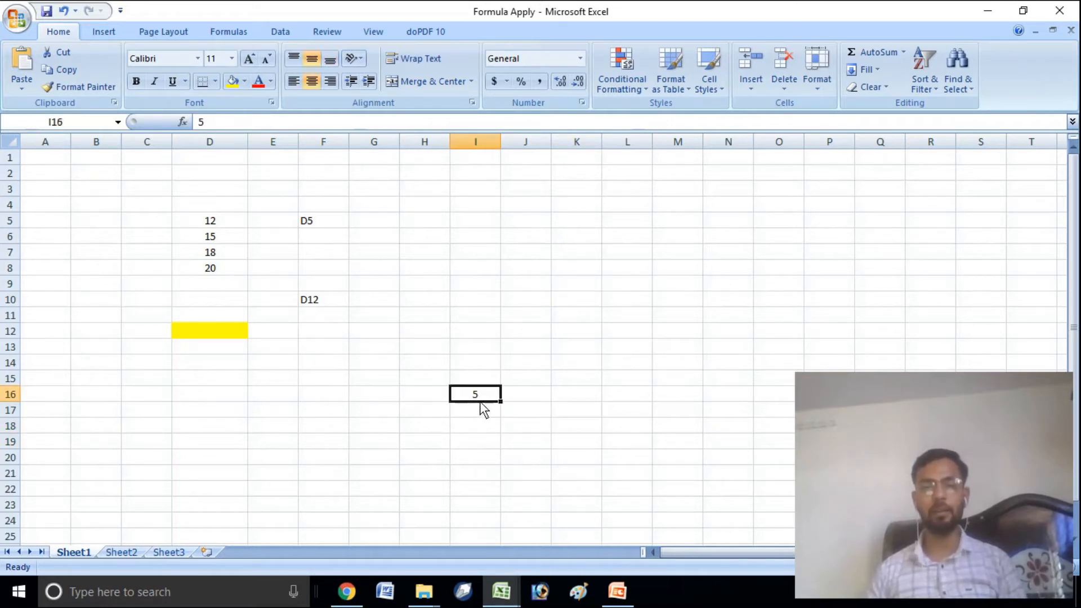
click(577, 393)
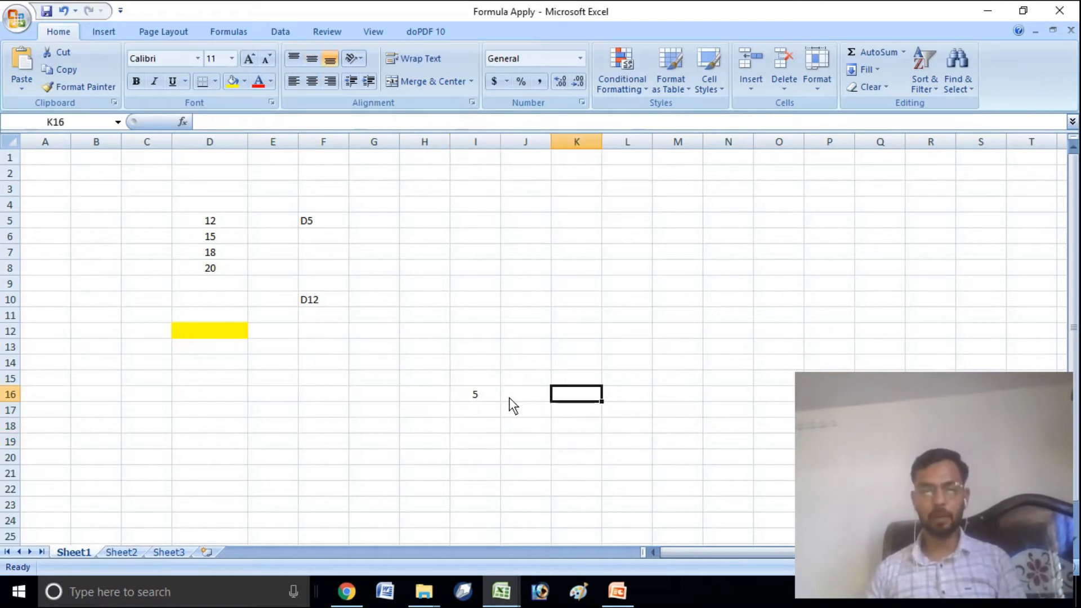
Step: Check the column and row of the cell containing 5, and enter its address I16 as a label in cell J9
click(487, 394)
click(481, 140)
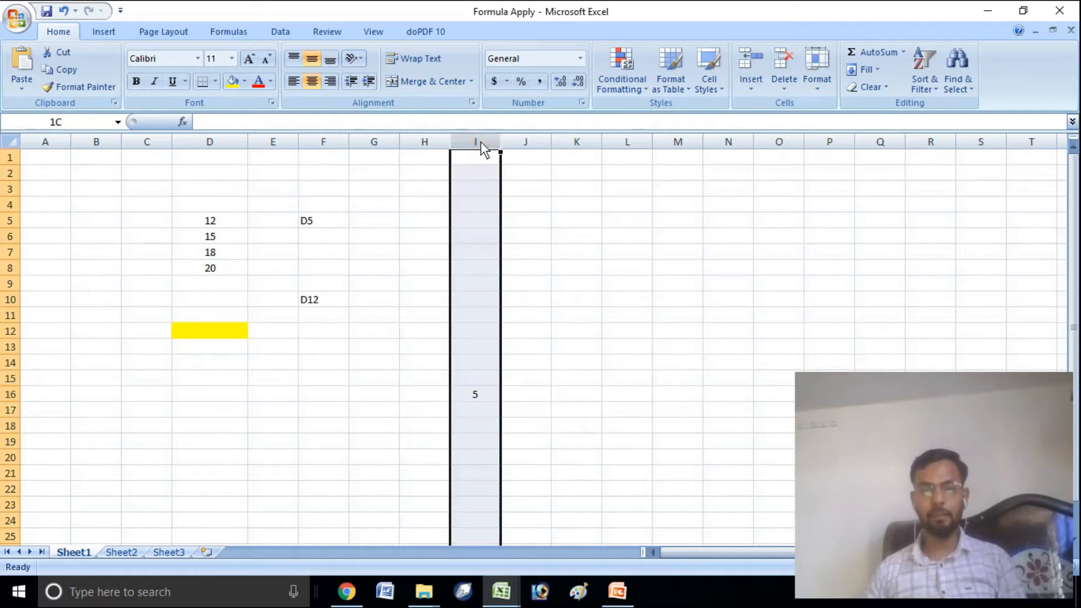
click(12, 394)
click(546, 285)
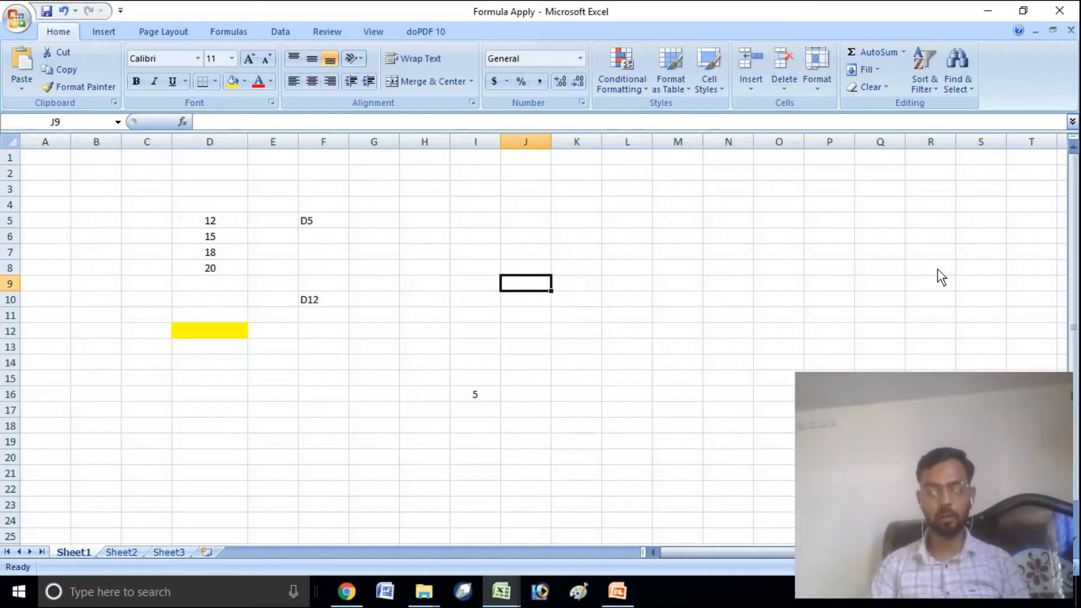
text(I16)
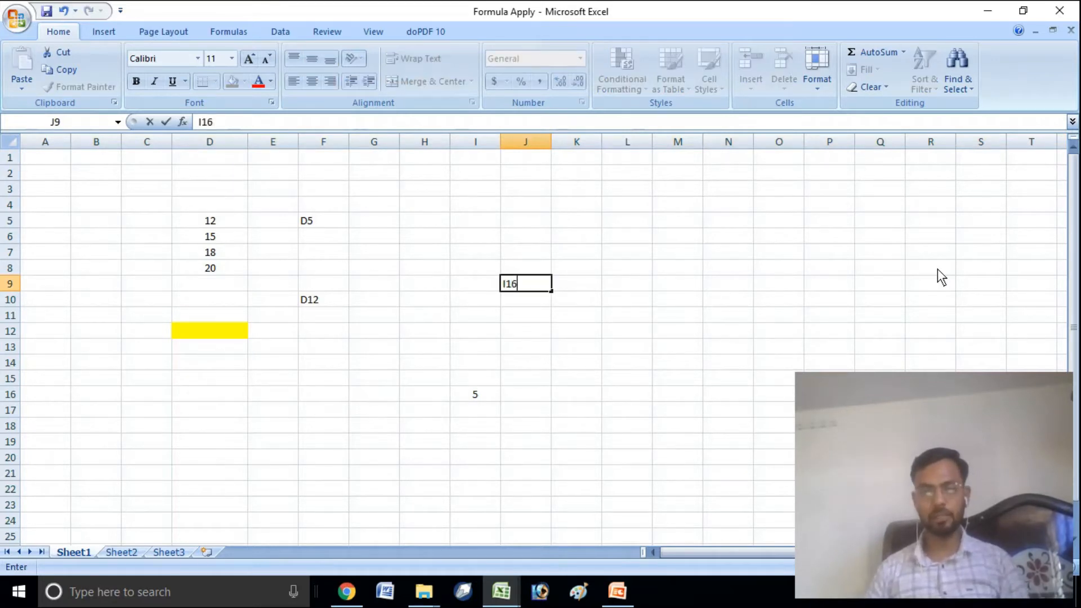
key(Return)
click(518, 286)
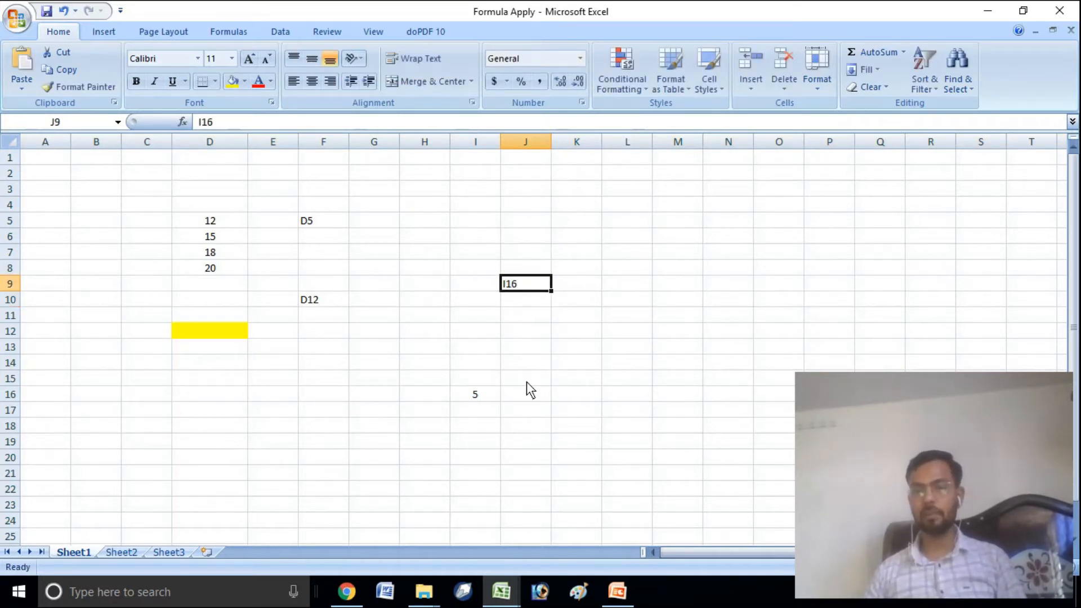
click(480, 394)
drag(576, 270, 574, 427)
click(575, 284)
click(588, 405)
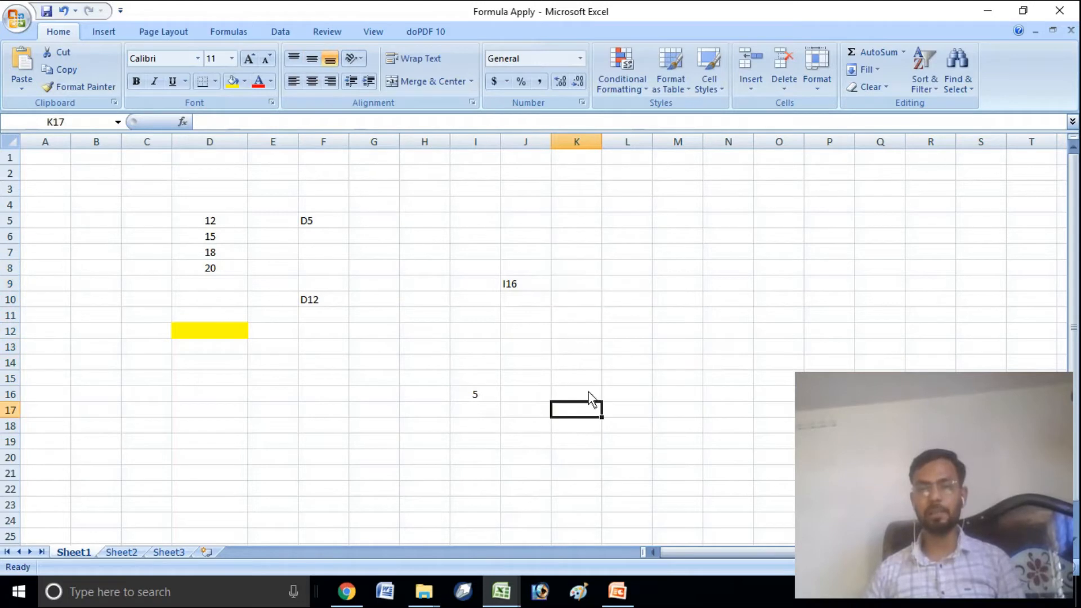
drag(579, 255, 598, 457)
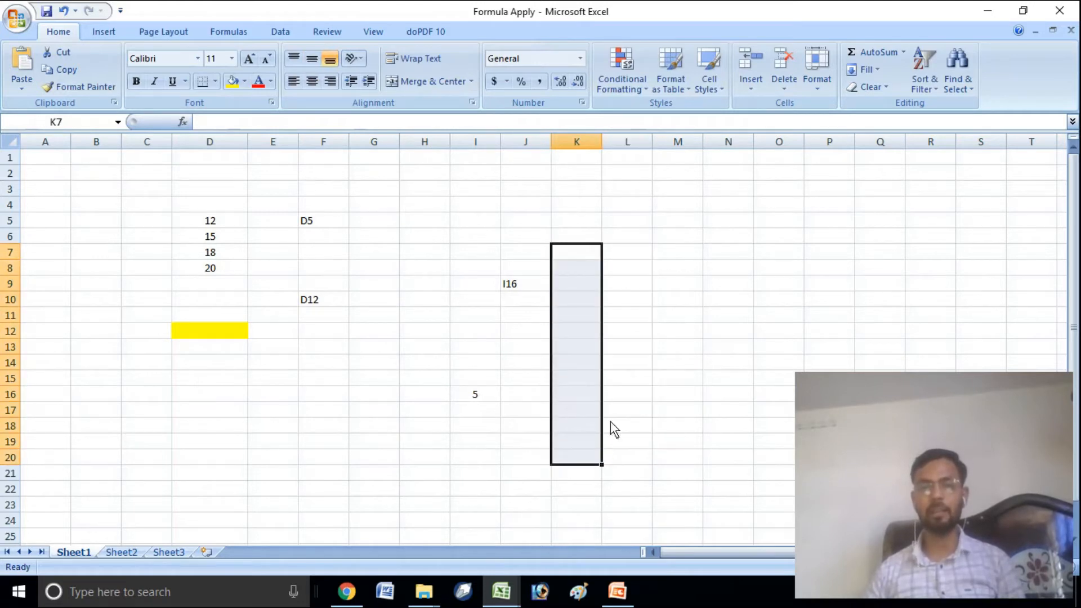
click(644, 374)
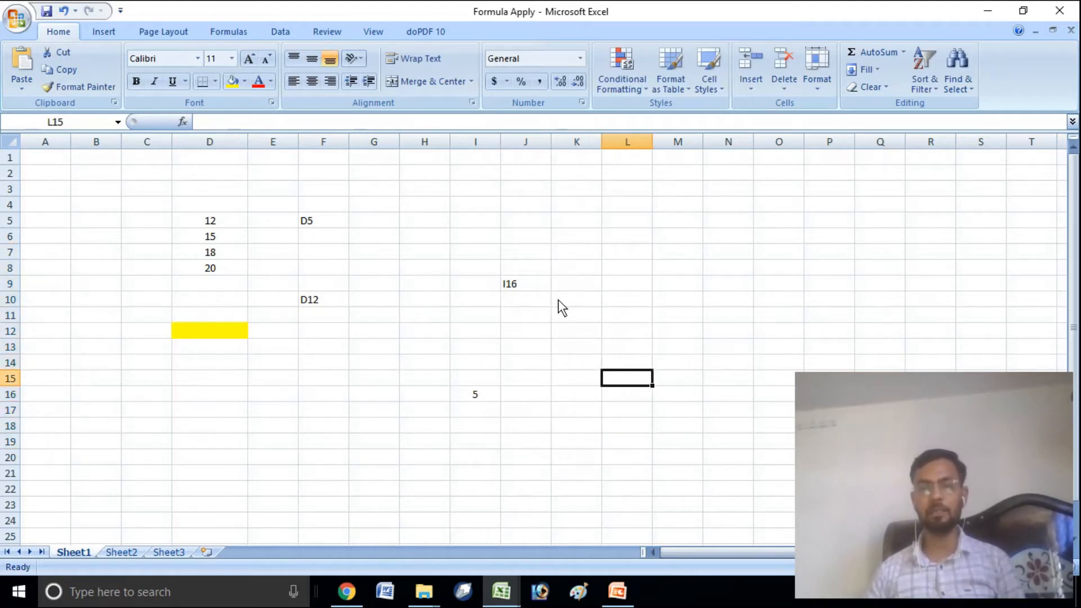
Step: Enter a sample first name as text in cell D20
click(245, 456)
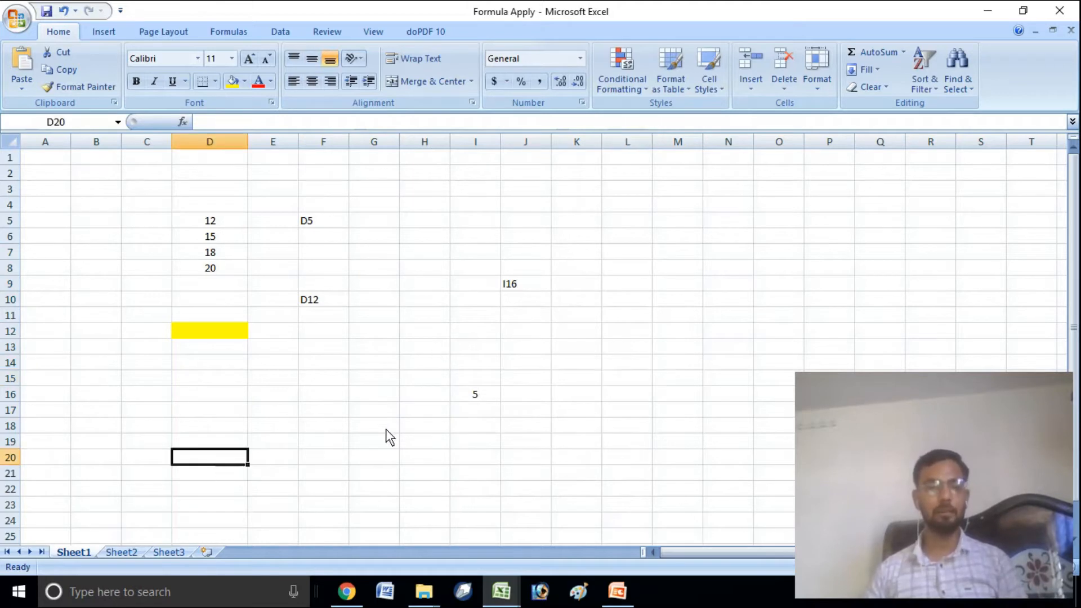
text(Ram)
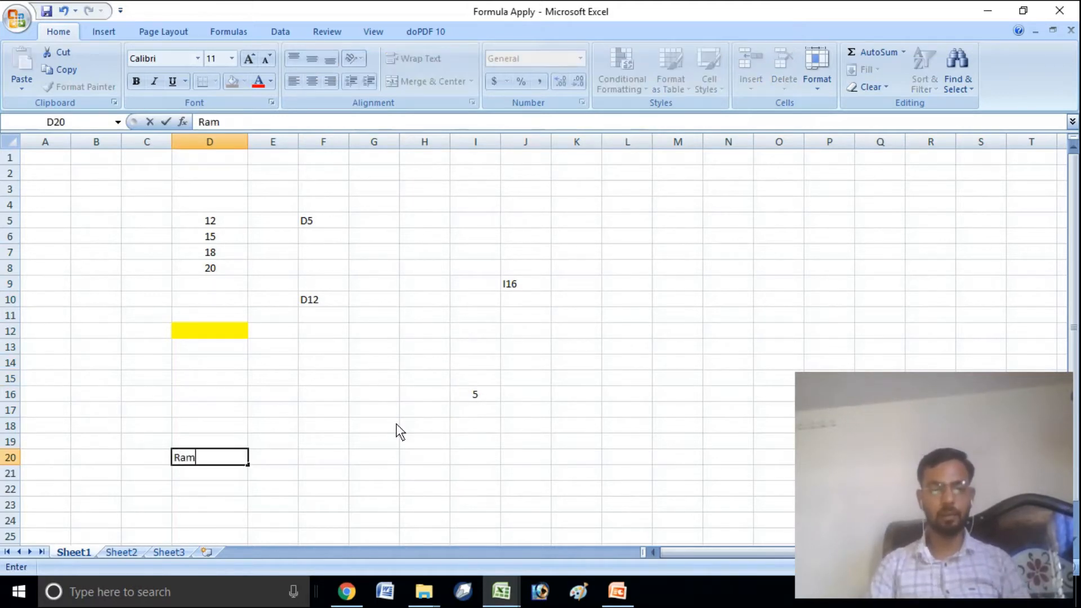
key(shift+Left)
key(shift+Left)
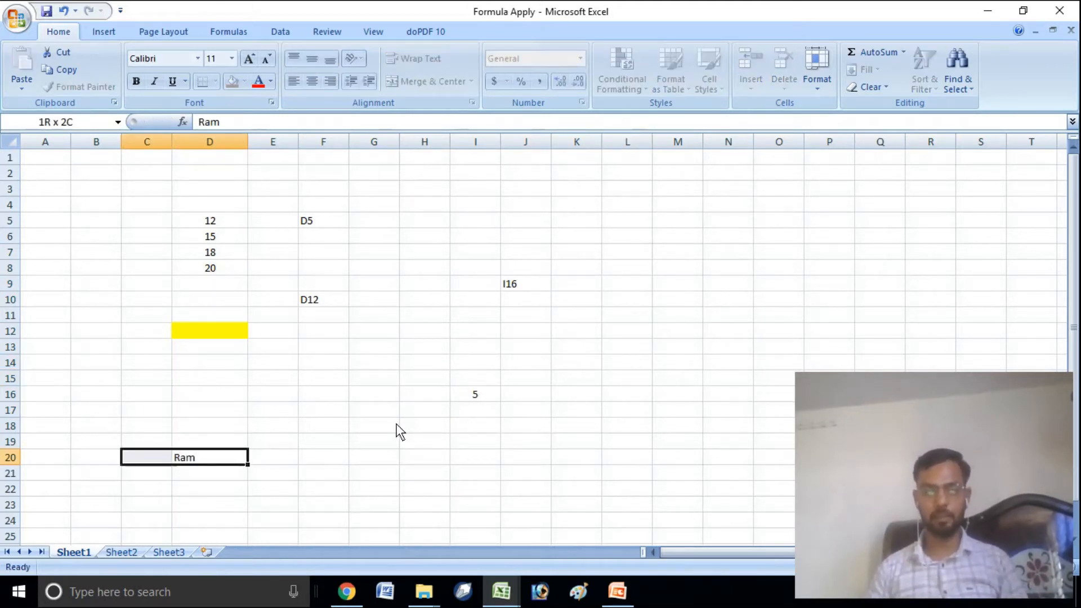
click(260, 510)
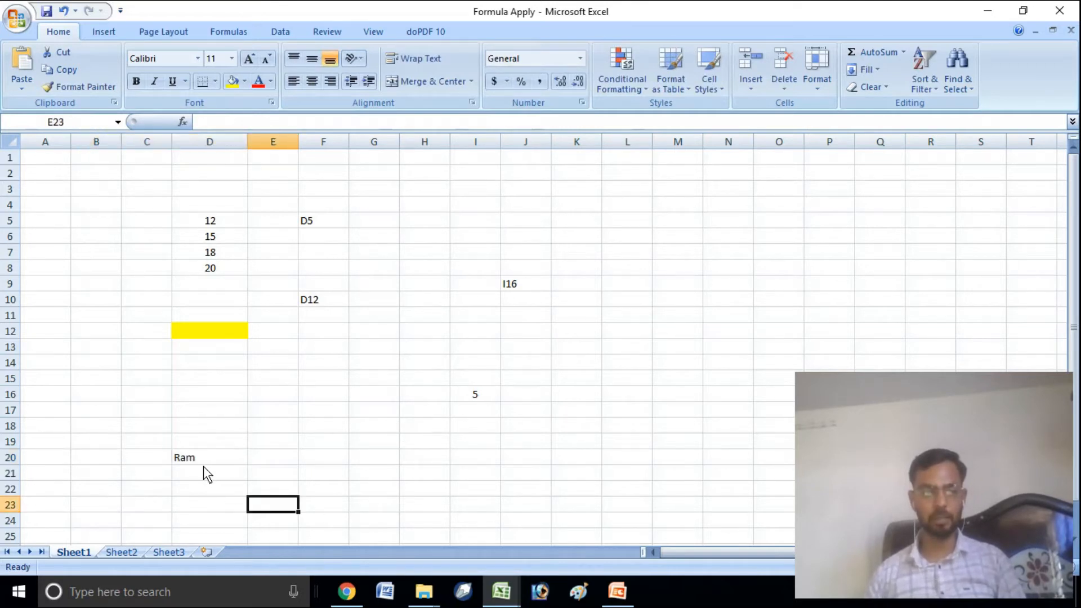
Step: Move the sample name from D20 to cell H20 and centre it horizontally and vertically
click(203, 461)
key(ctrl+c)
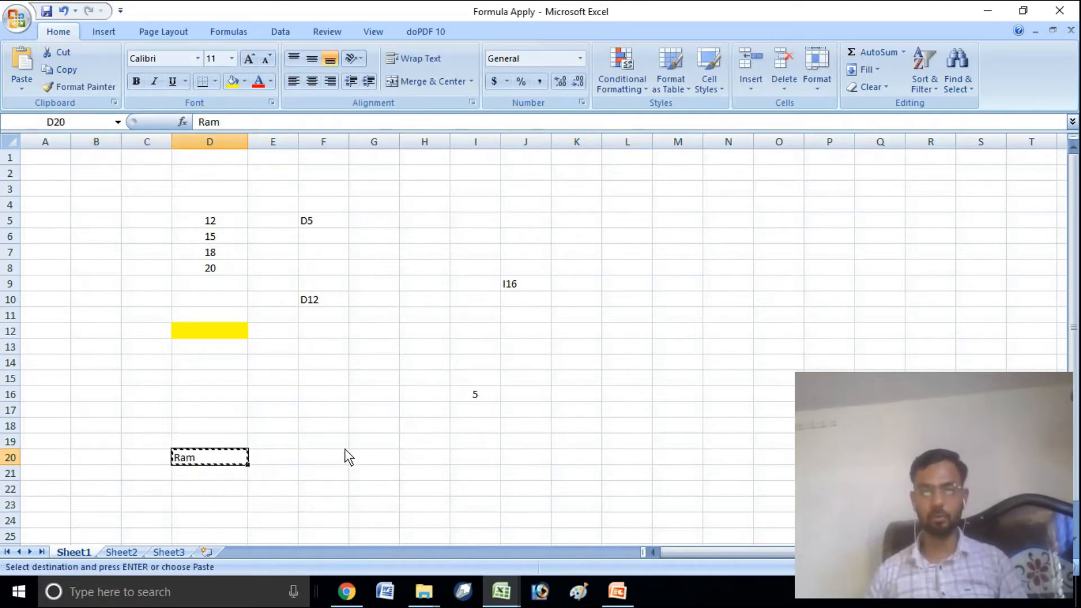
click(414, 460)
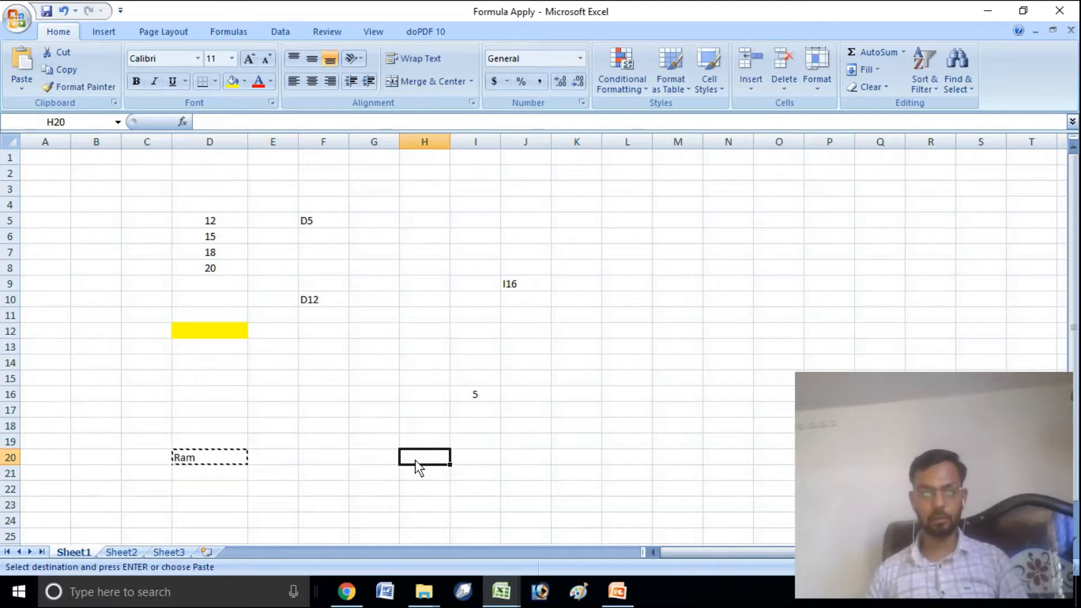
key(Return)
click(547, 479)
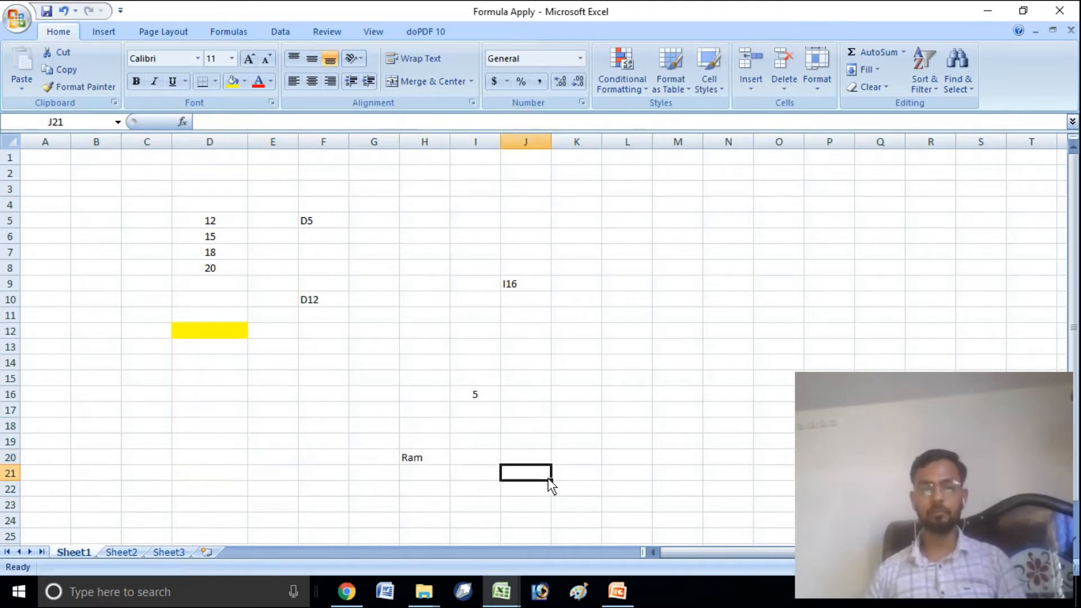
click(422, 464)
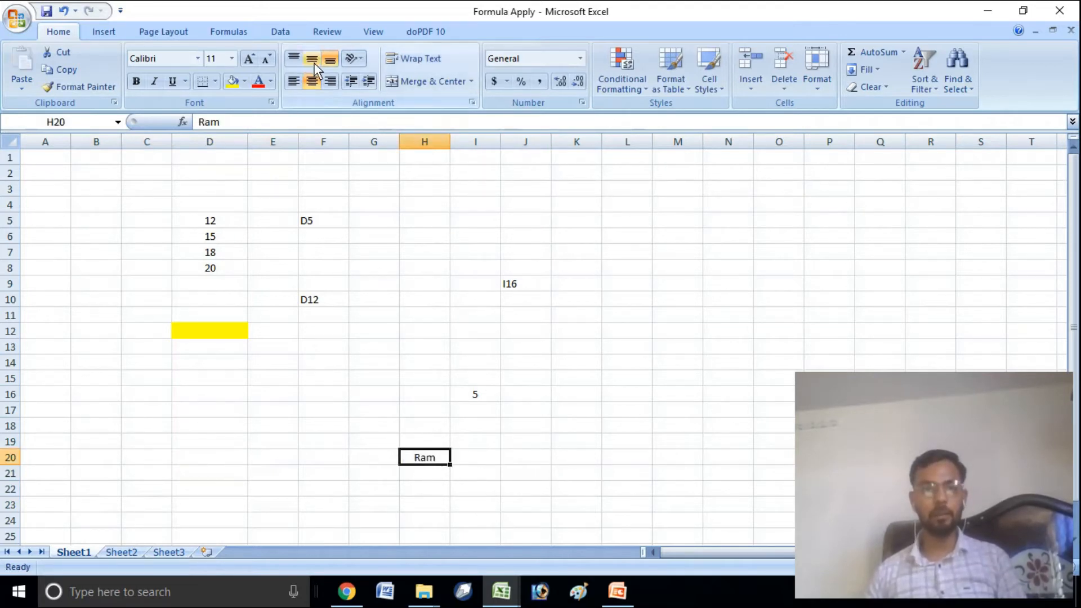
click(520, 454)
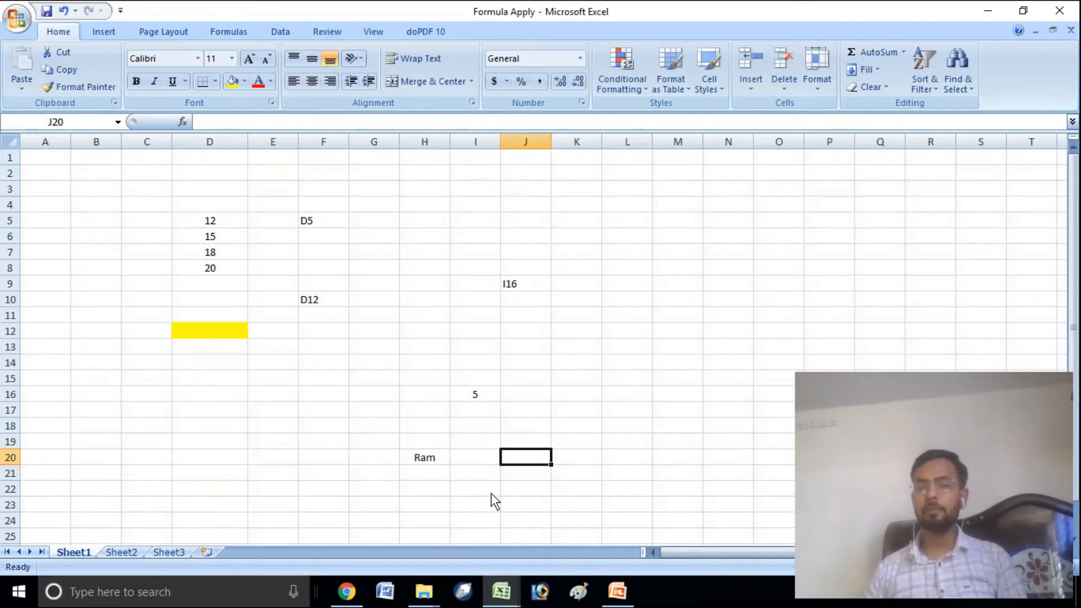
Step: Check the address of the cell containing the sample name and enter it, H20, as a label in cell D21
click(429, 462)
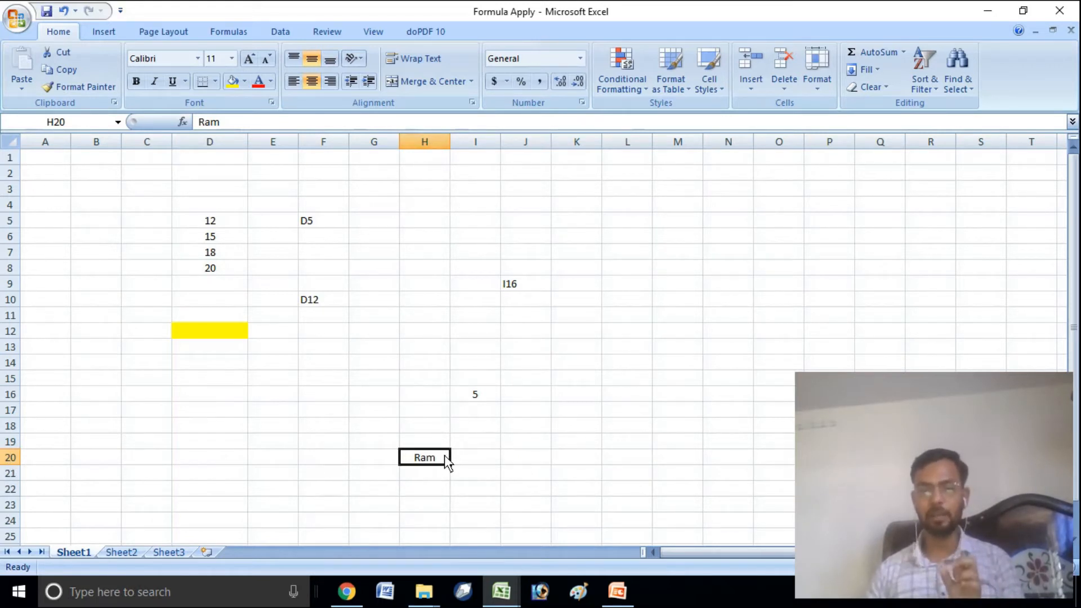
click(210, 472)
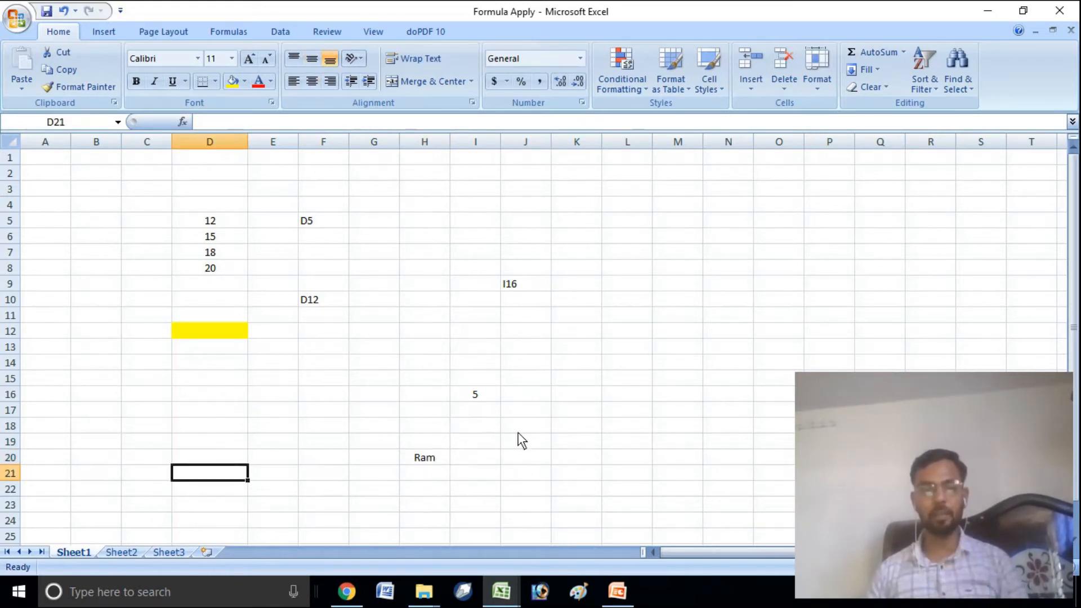
text(H20)
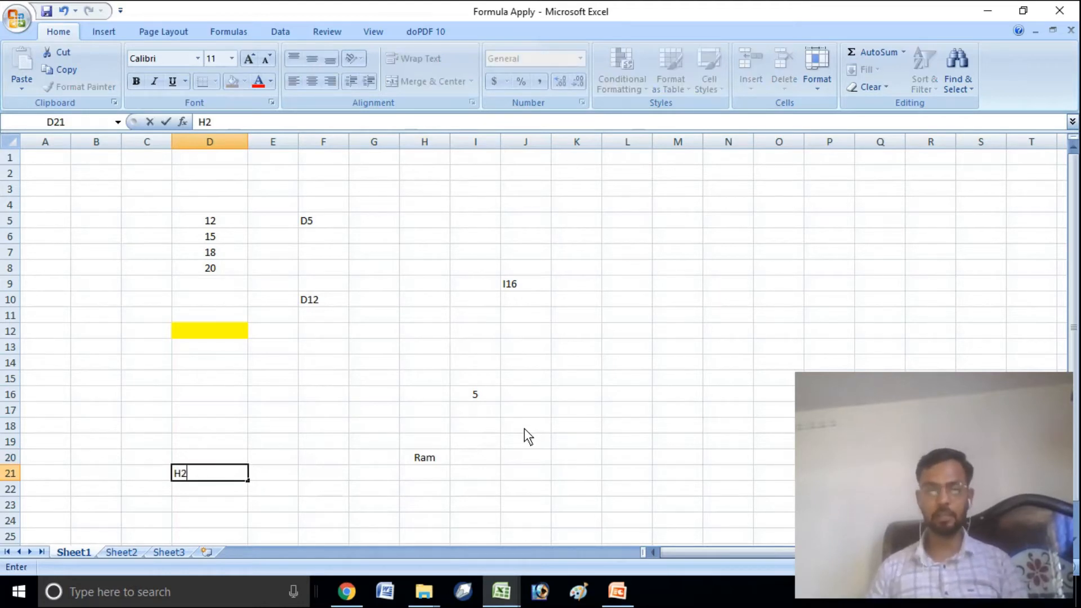
key(Return)
click(210, 476)
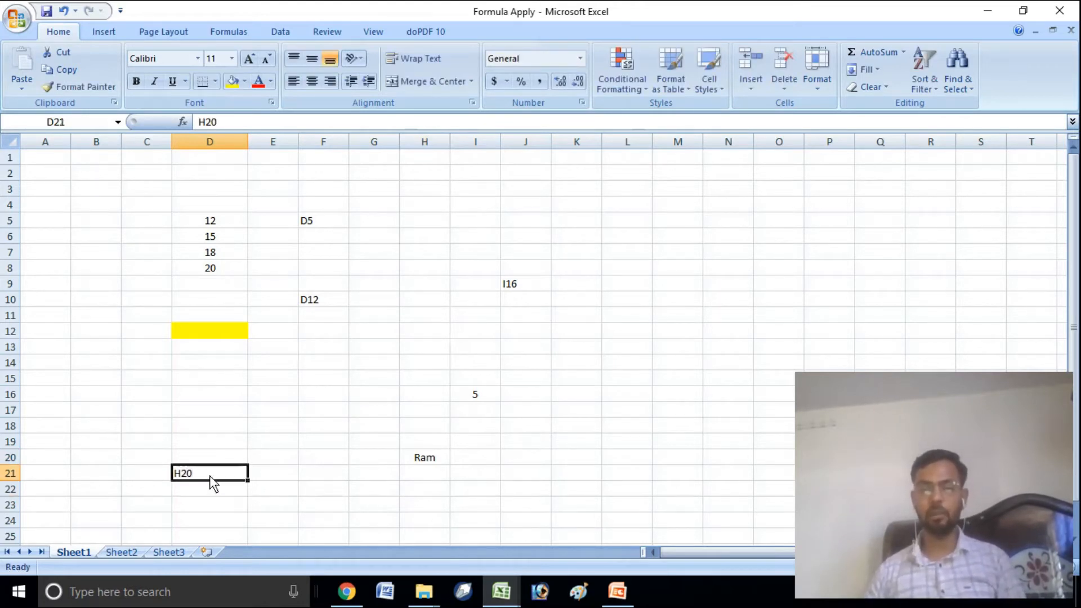
key(Right)
key(Left)
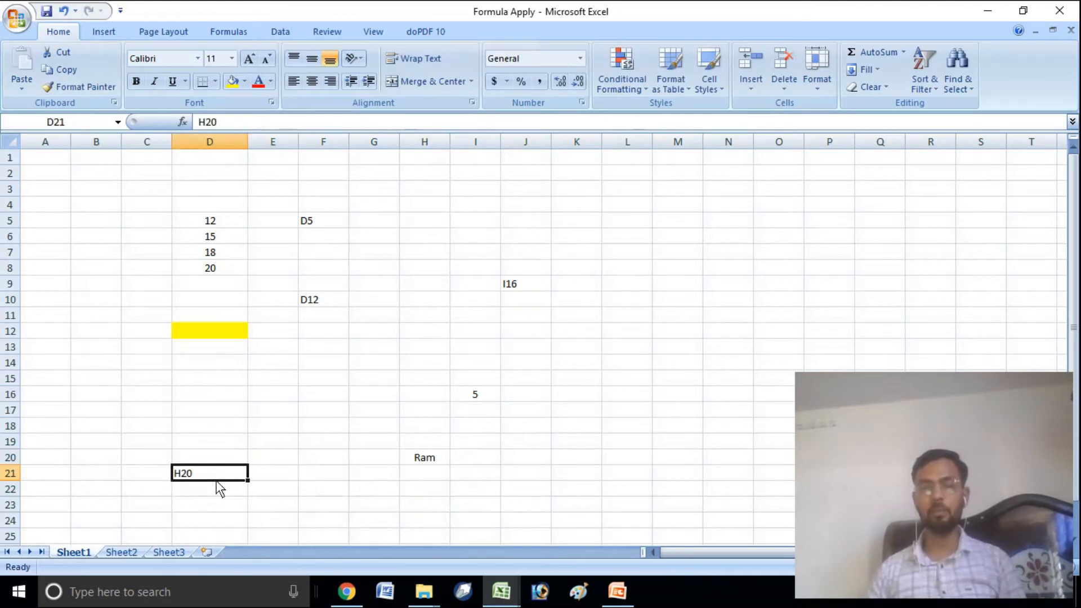
key(Right)
key(Left)
key(Right)
key(Right)
key(Left)
key(Left)
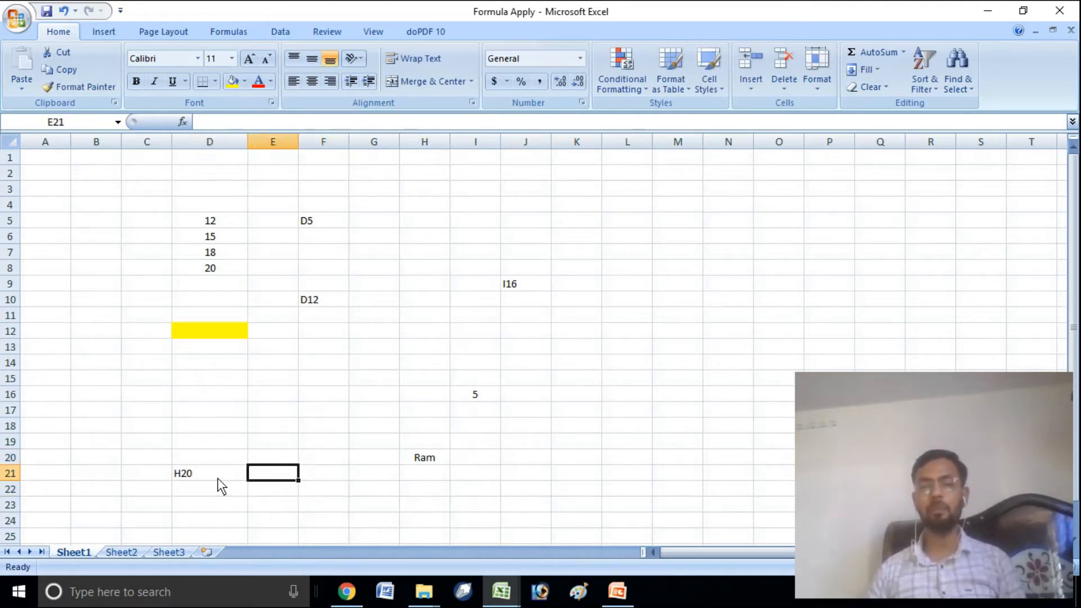
click(276, 478)
key(Left)
key(Right)
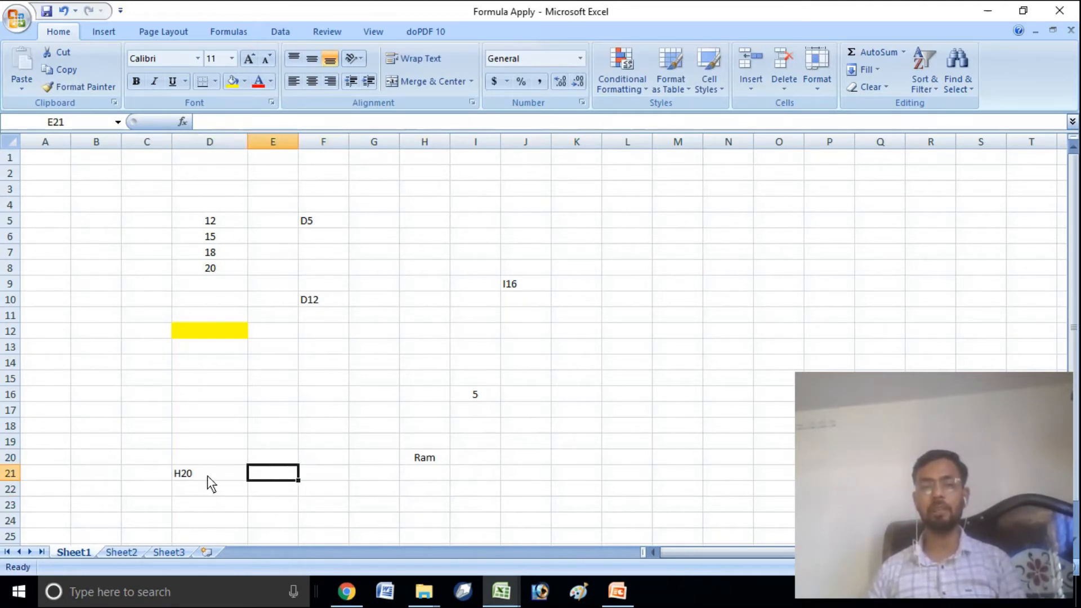
key(Left)
key(Right)
key(Left)
key(Right)
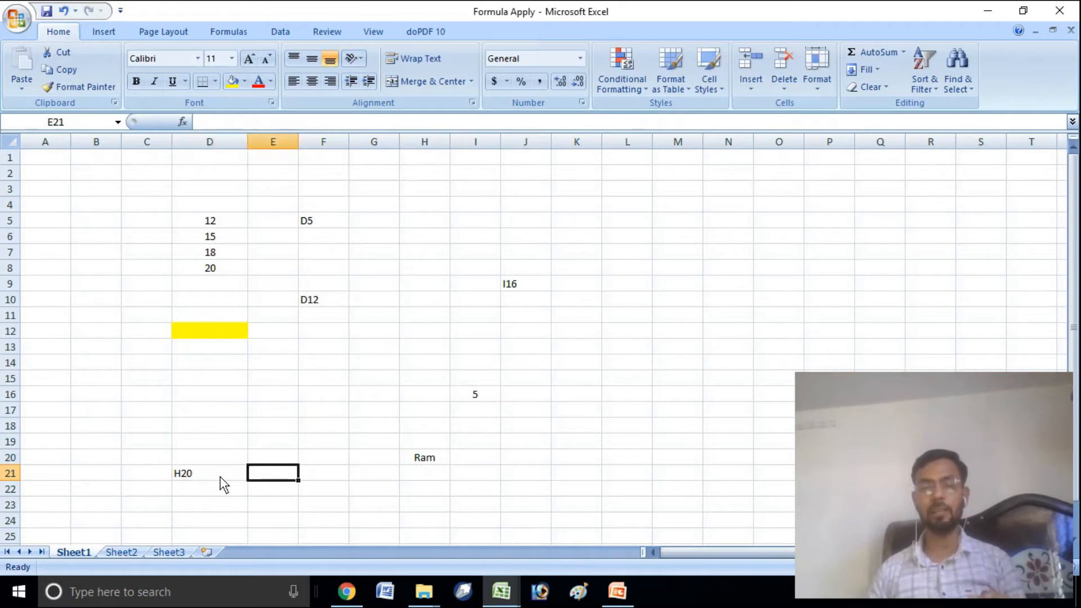
key(Left)
click(272, 478)
click(222, 478)
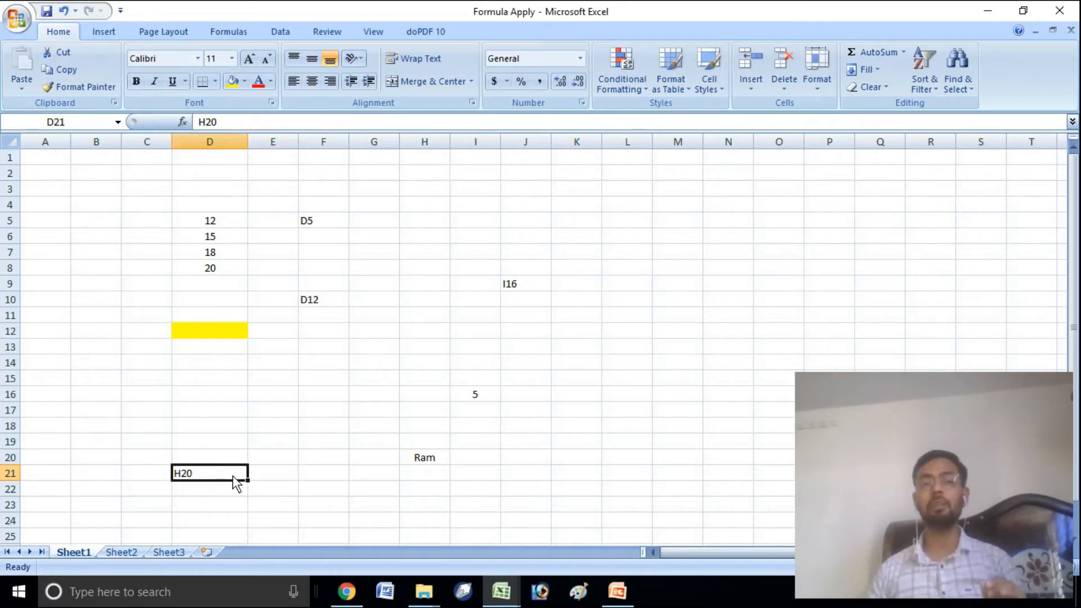
click(280, 475)
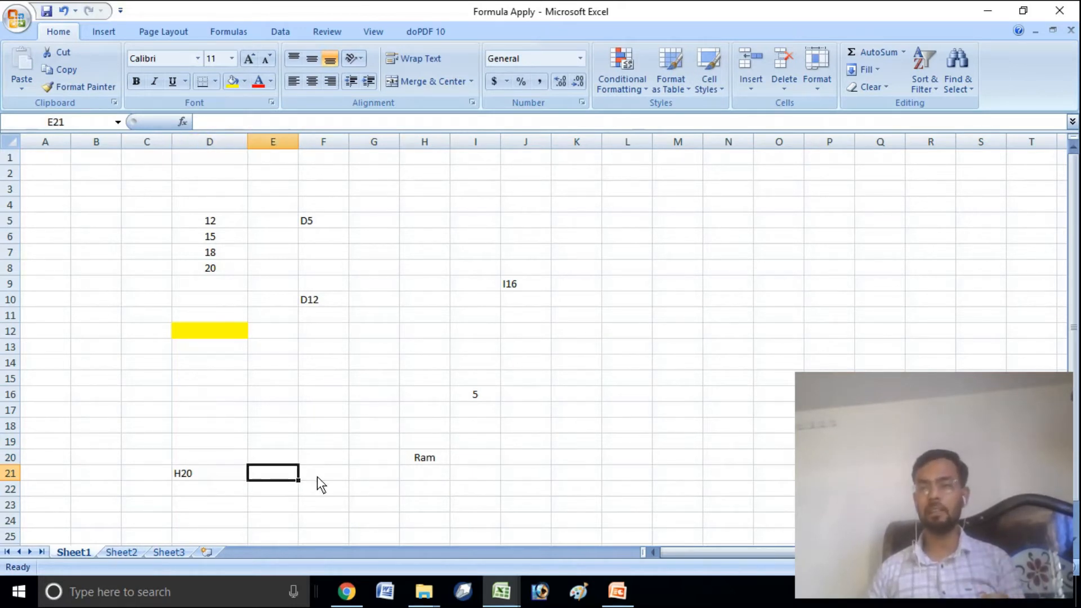
click(316, 478)
click(281, 479)
click(225, 477)
click(260, 477)
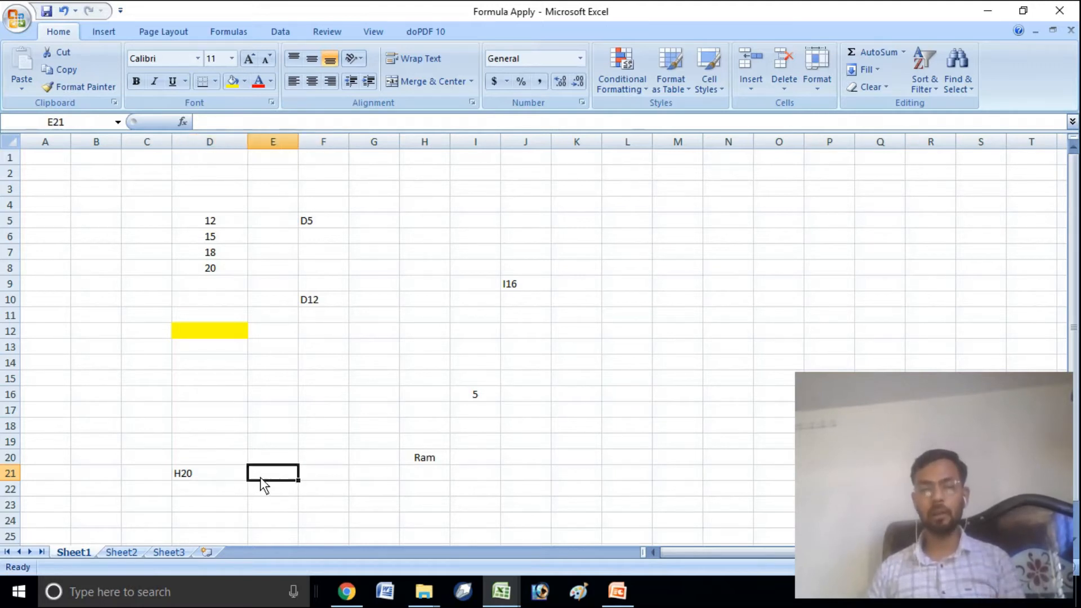
click(300, 479)
click(288, 480)
click(240, 479)
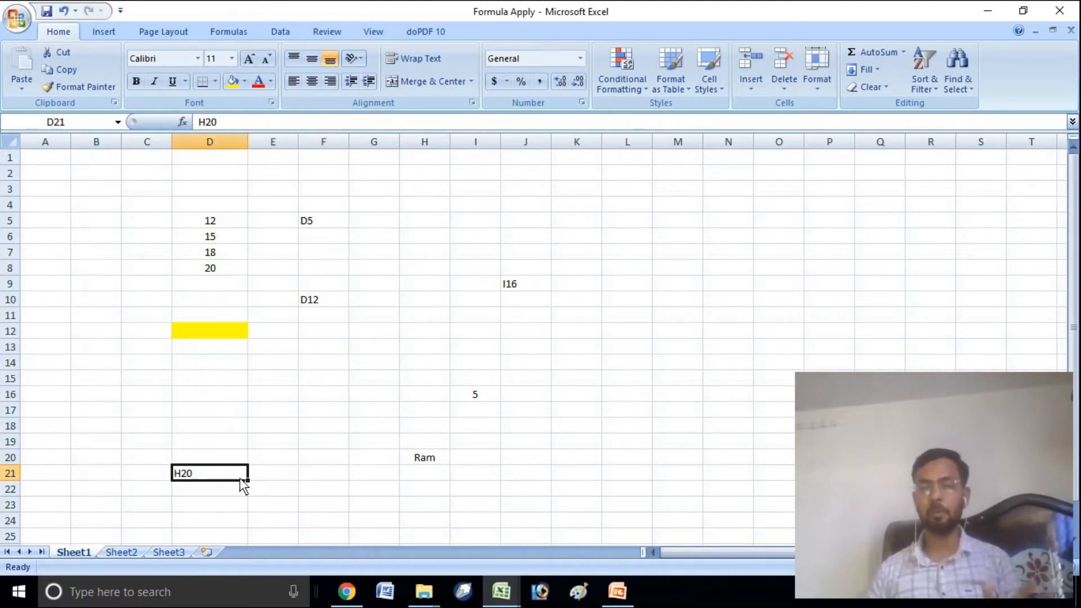
click(276, 479)
click(214, 475)
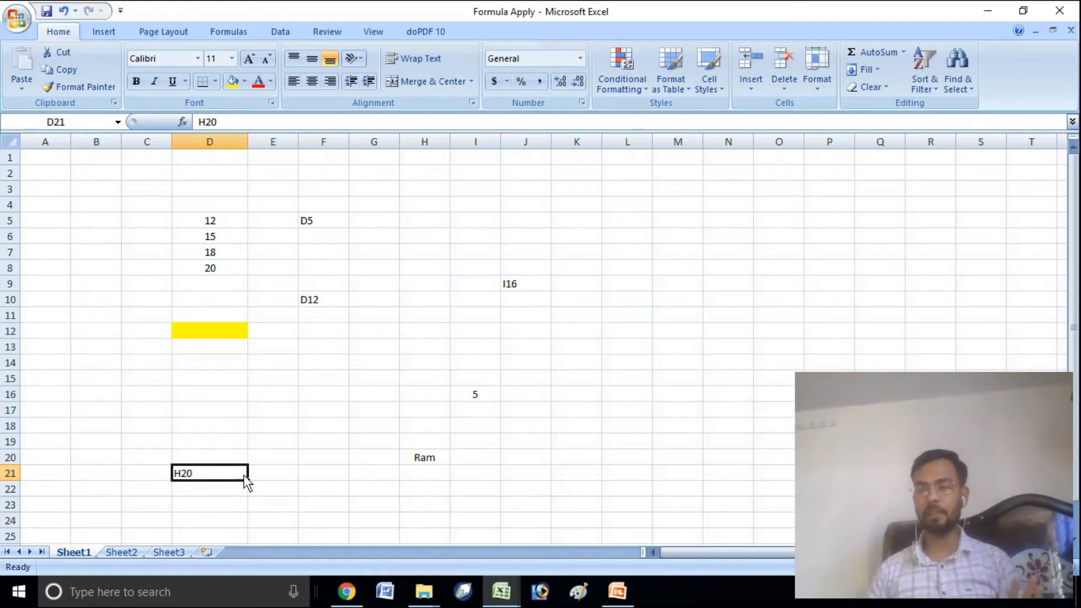
click(278, 474)
click(207, 477)
click(268, 477)
click(221, 476)
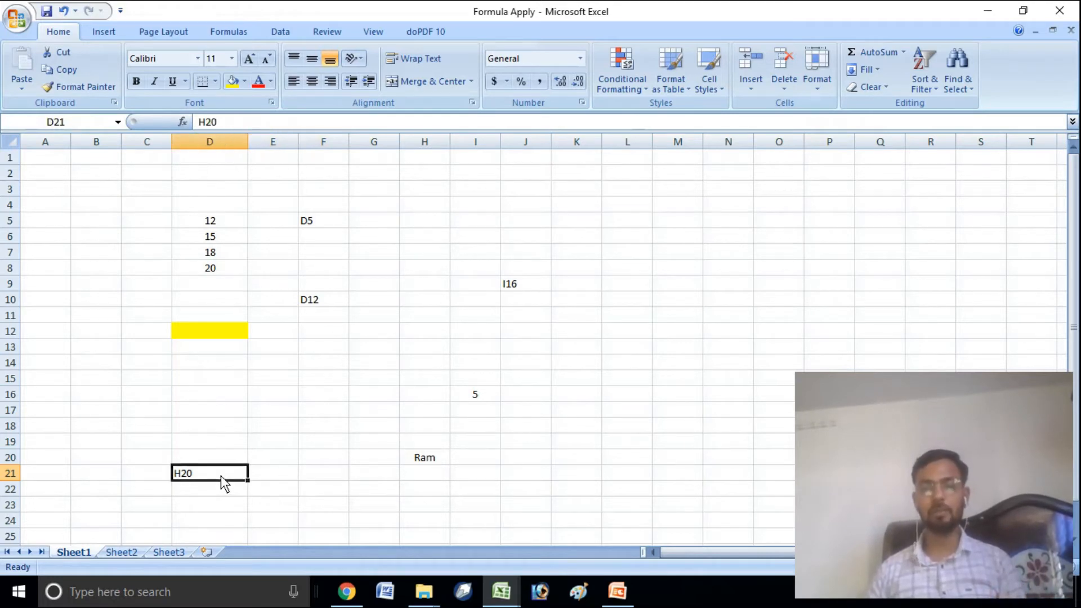
click(266, 477)
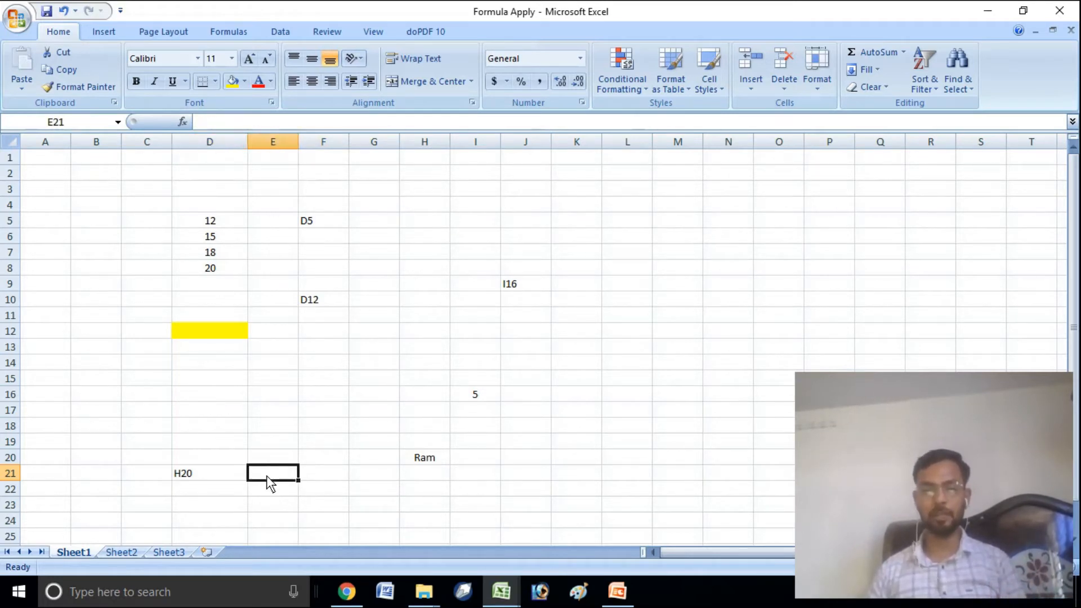
click(236, 426)
click(203, 476)
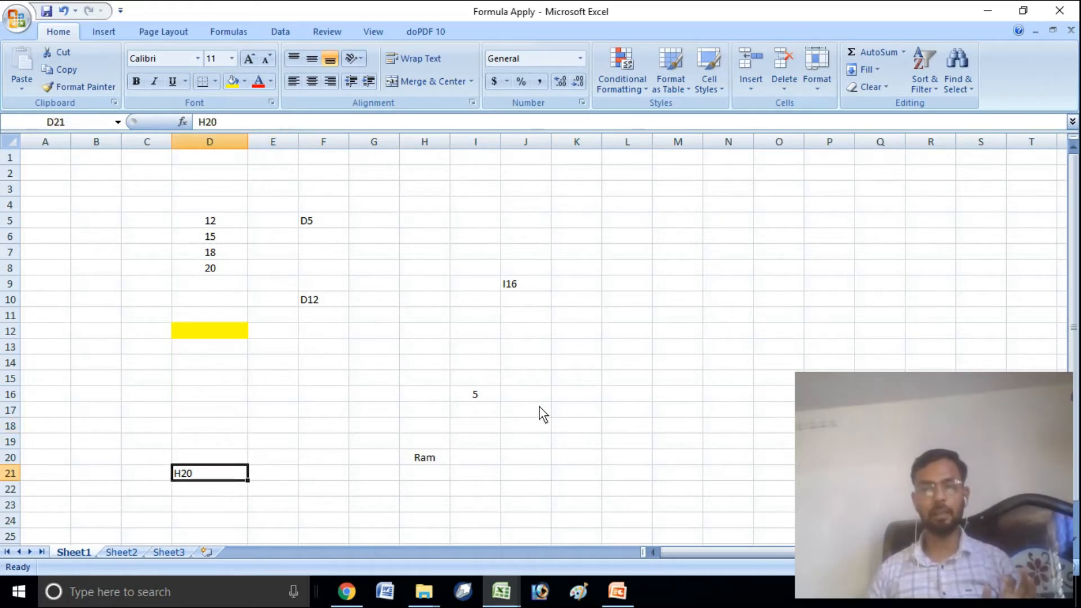
Step: Check which row the empty cell M13 belongs to by highlighting the whole of row 13
click(680, 225)
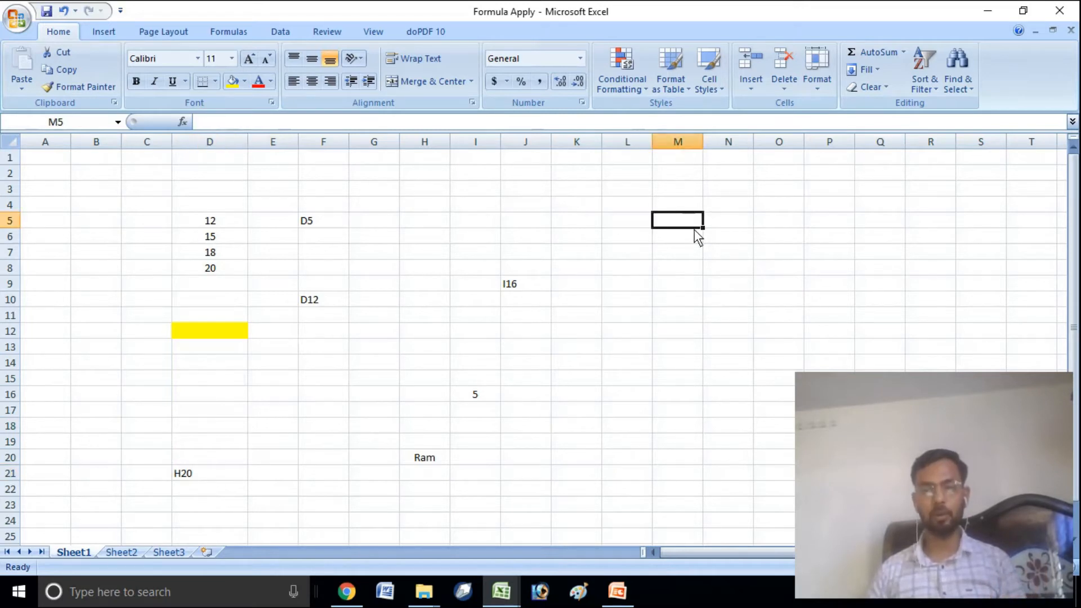
click(699, 350)
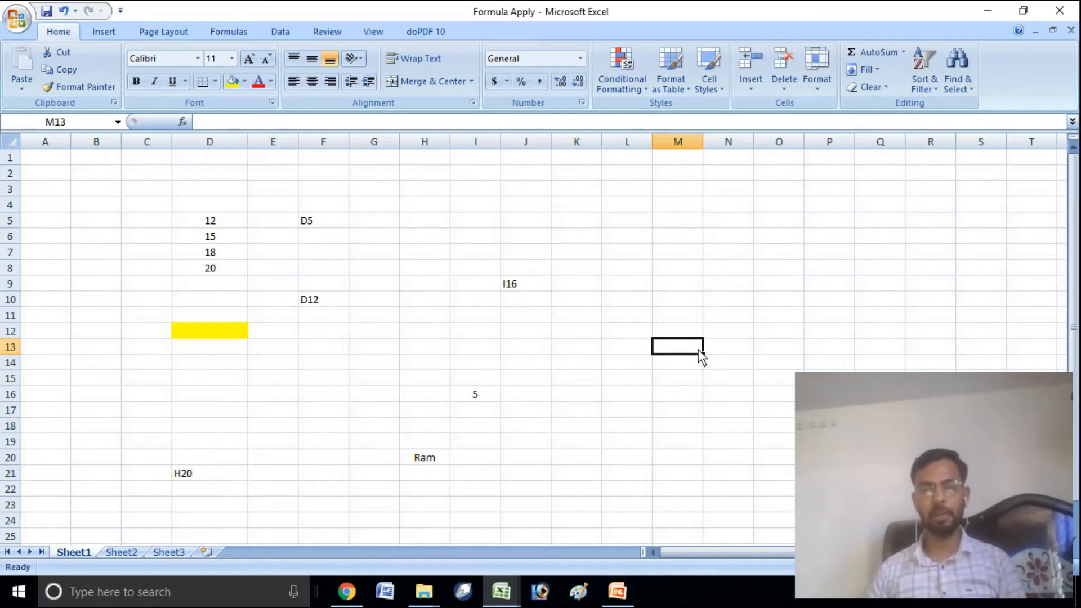
click(10, 347)
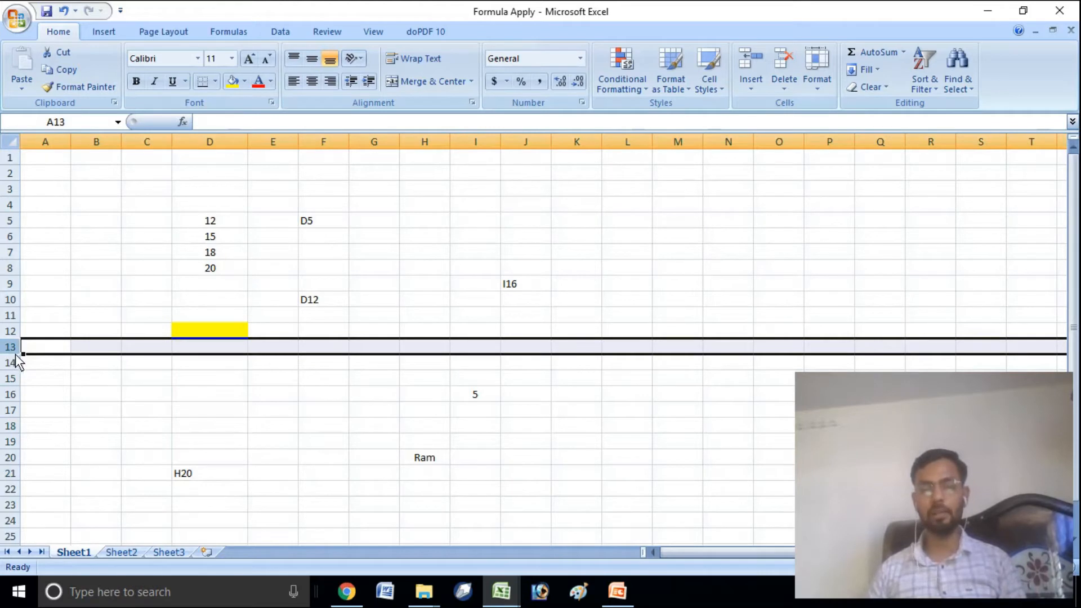
click(276, 381)
click(10, 348)
click(204, 426)
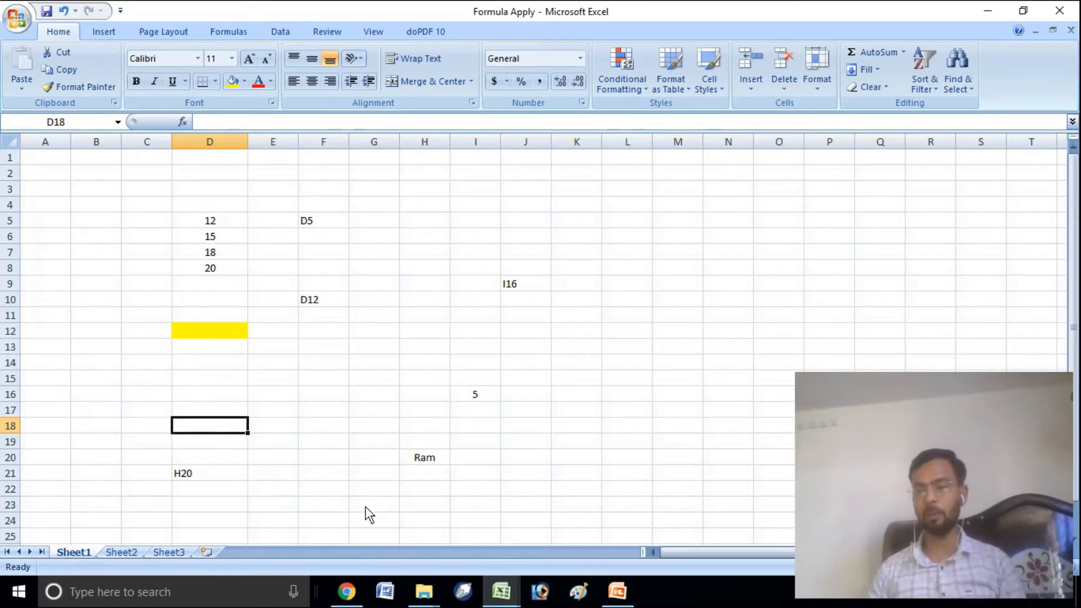
Step: Switch to the Part - 4 presentation in PowerPoint, view slide 3 on identifying formulas, and return to the Excel workbook
click(618, 591)
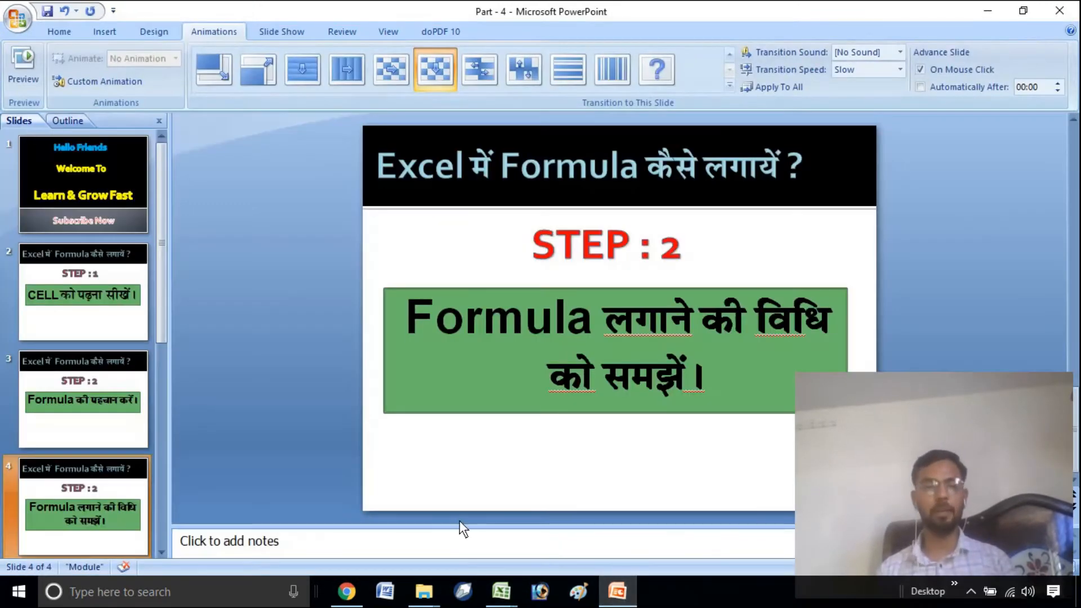
click(96, 401)
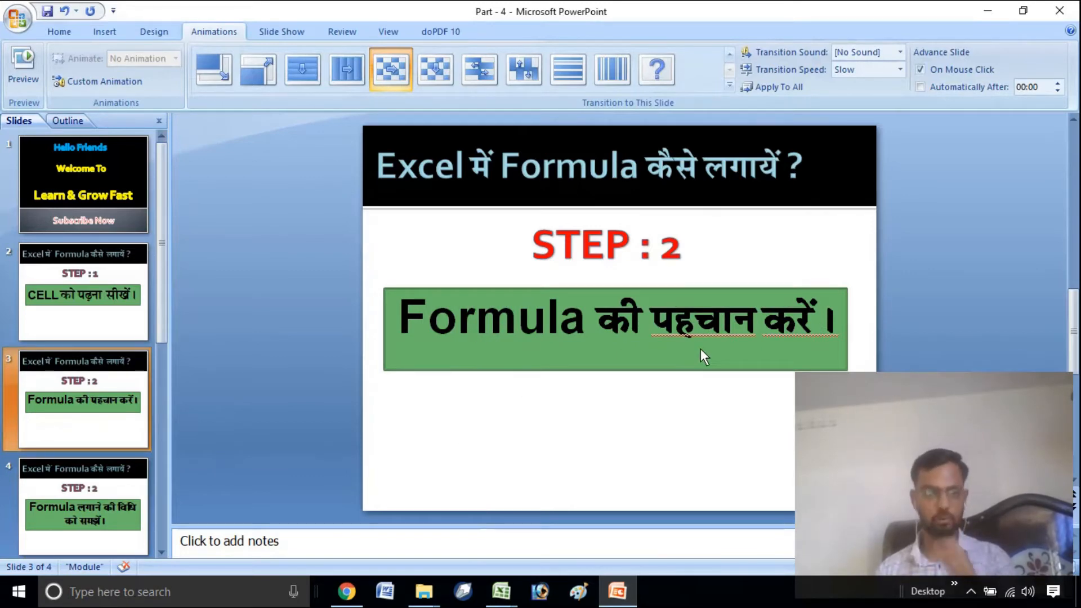
click(617, 592)
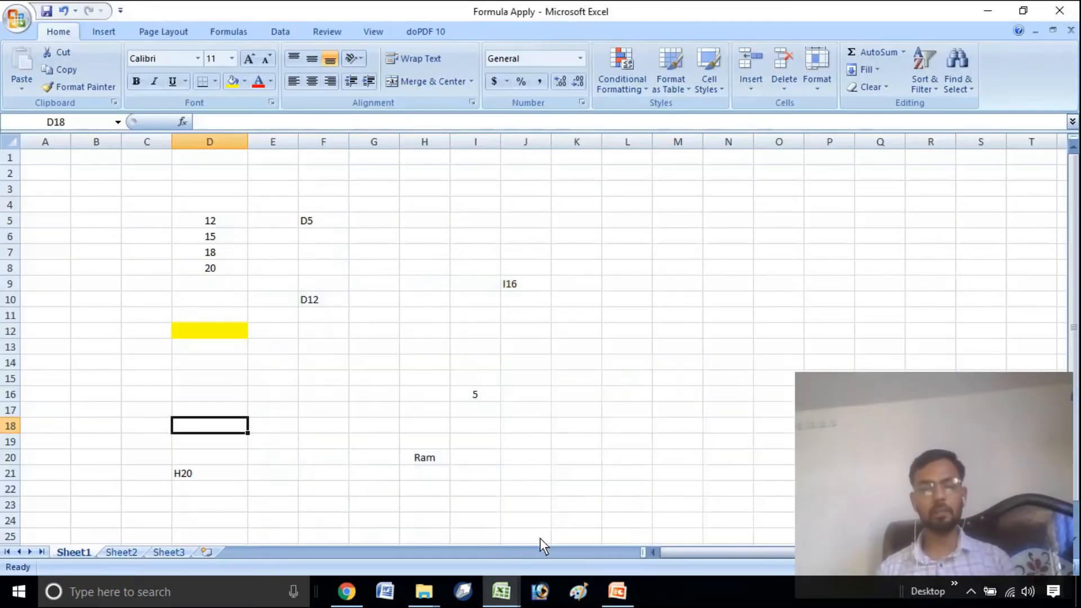
click(471, 442)
click(529, 444)
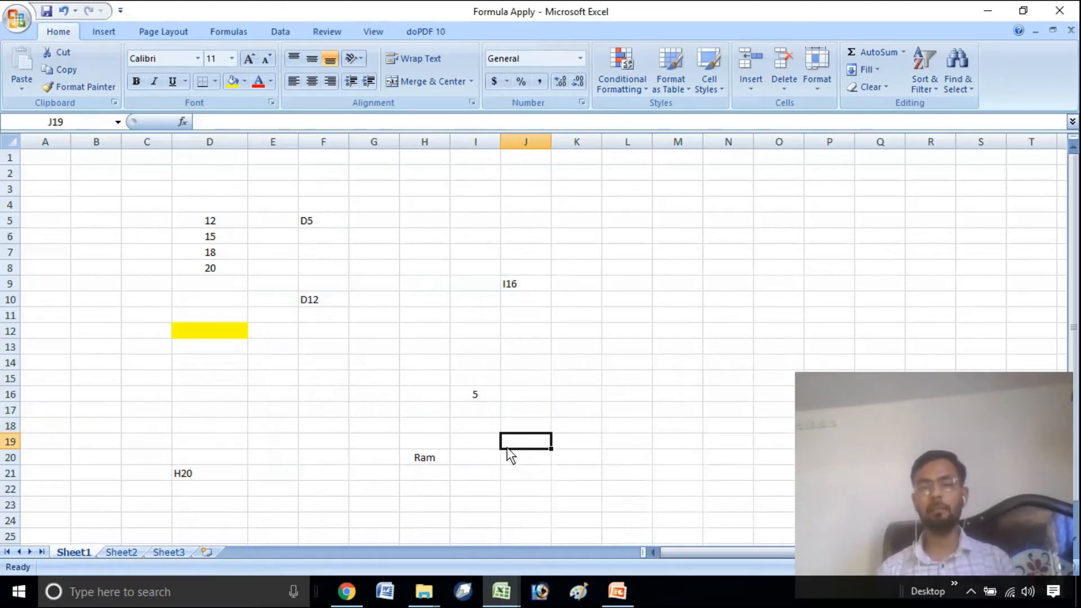
key(Right)
key(Left)
key(Left)
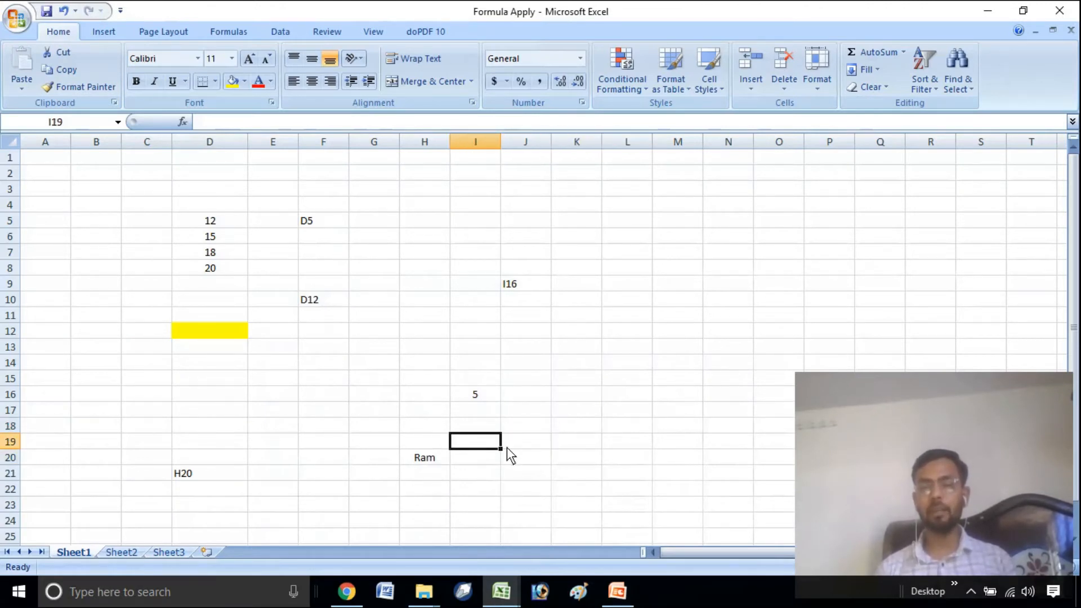
key(Down)
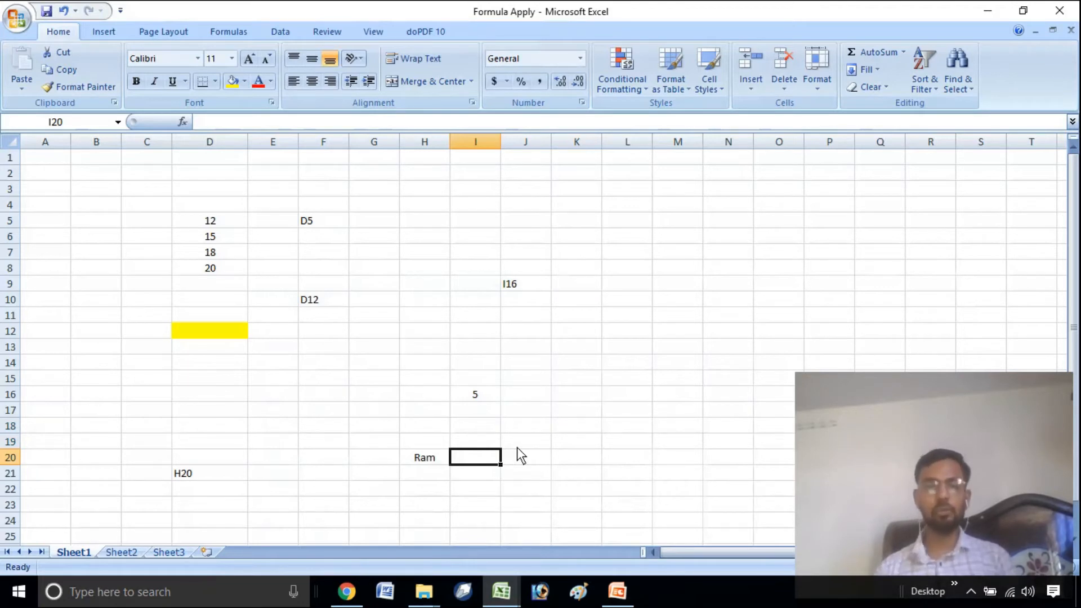
Step: Point out the number range D5:D8 and the yellow cell D12 below it
drag(221, 221, 231, 280)
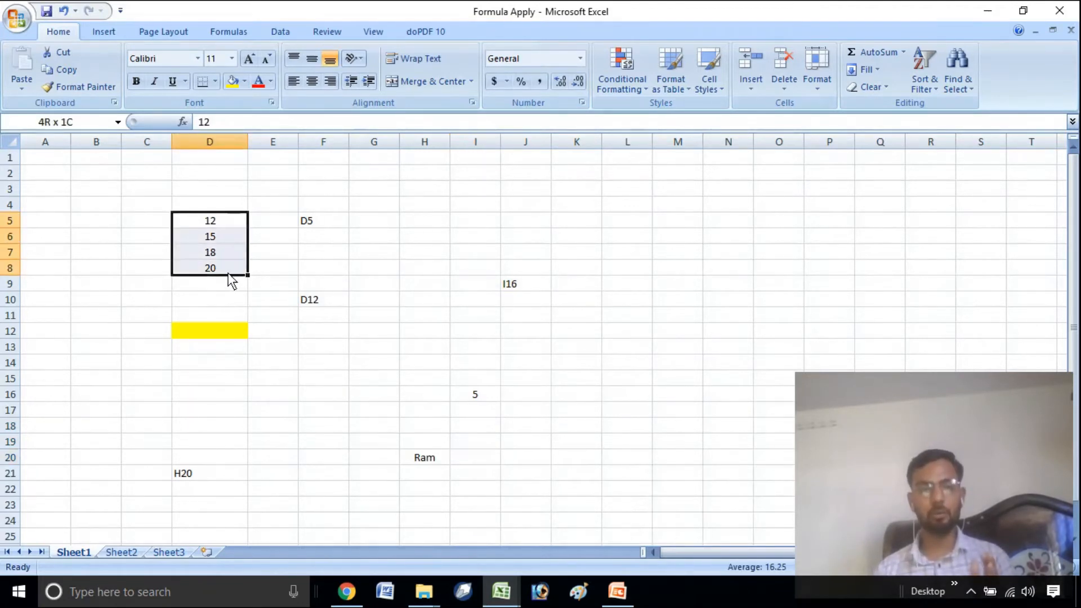
click(290, 346)
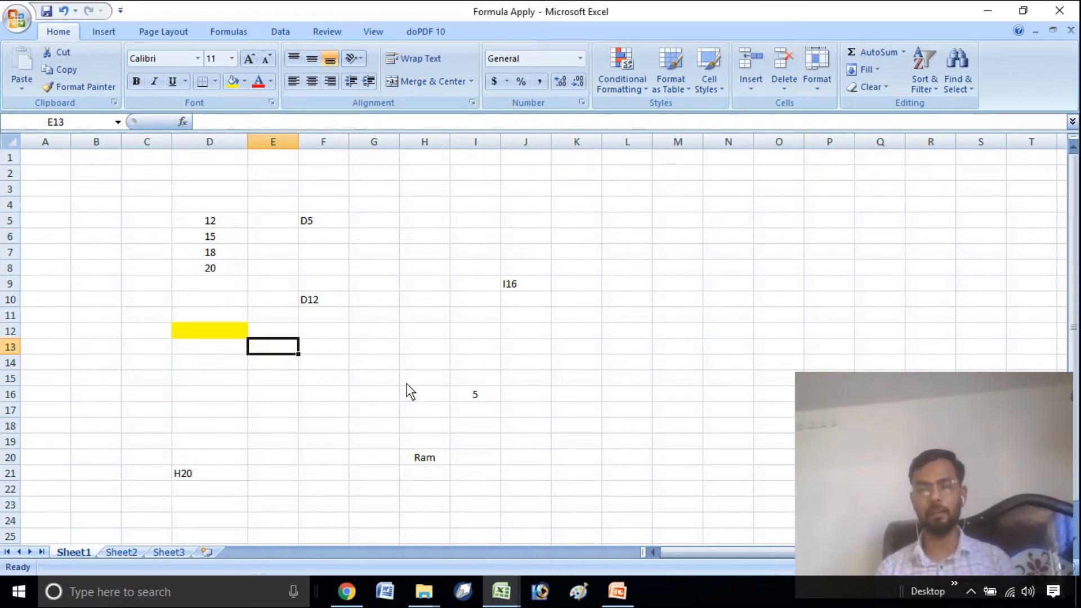
click(222, 337)
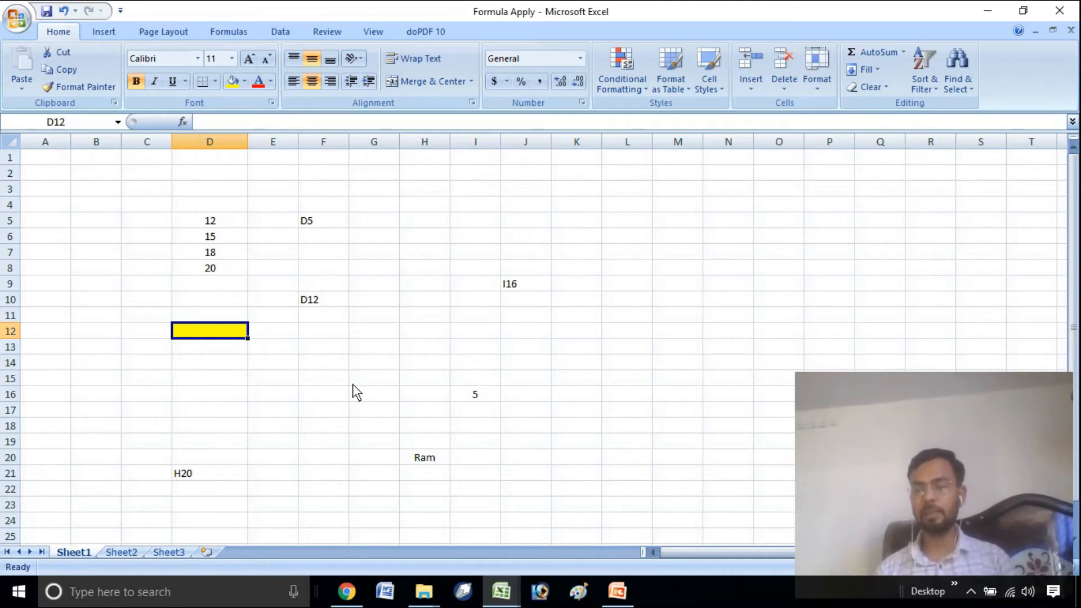
click(353, 363)
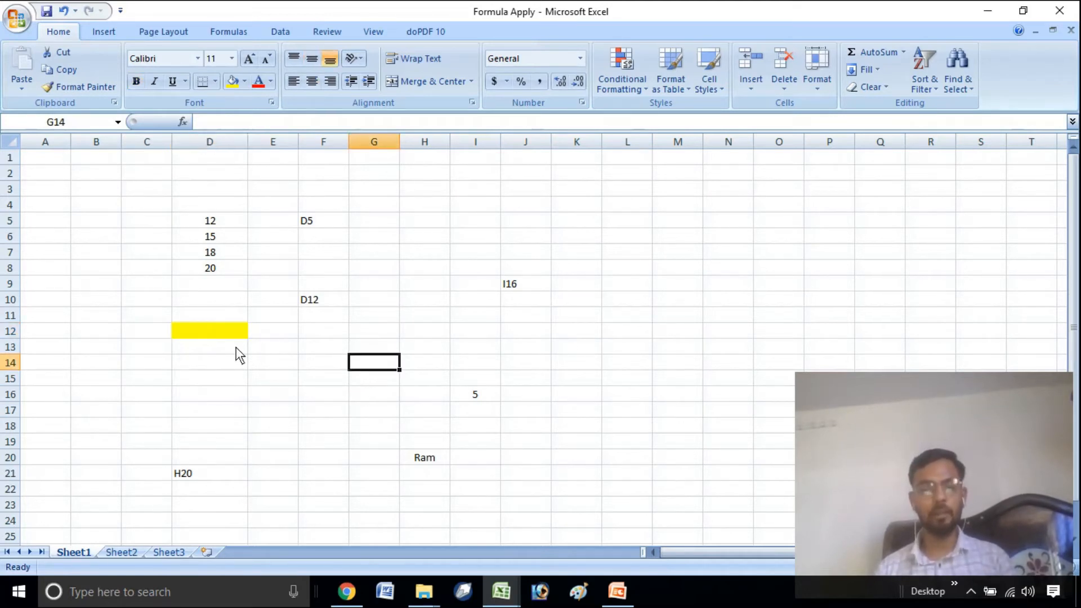
click(234, 335)
click(306, 338)
click(239, 335)
click(312, 336)
click(270, 335)
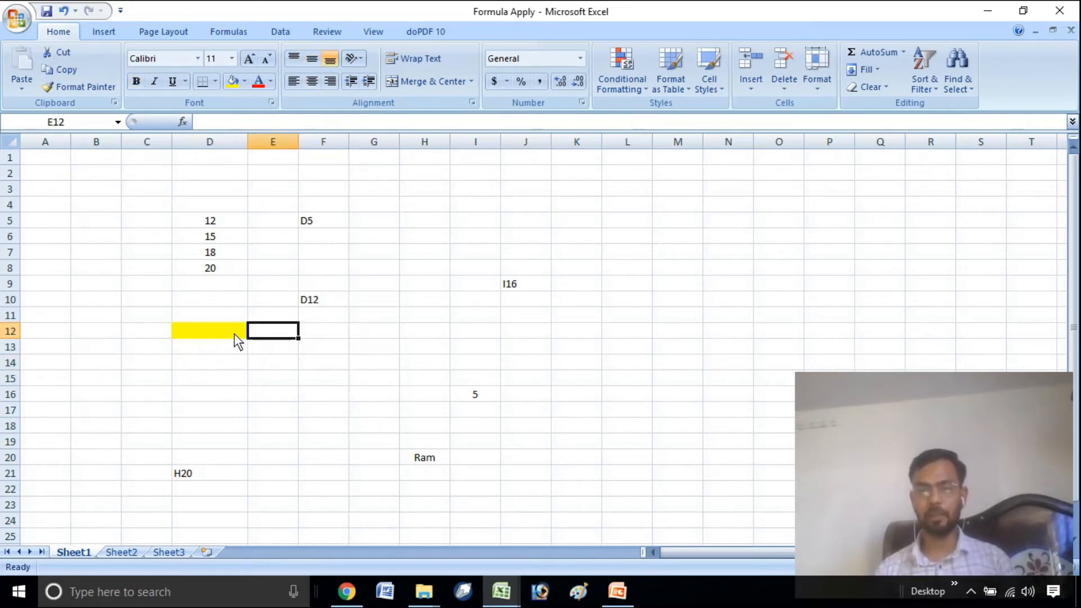
click(234, 334)
click(313, 388)
click(245, 337)
click(291, 337)
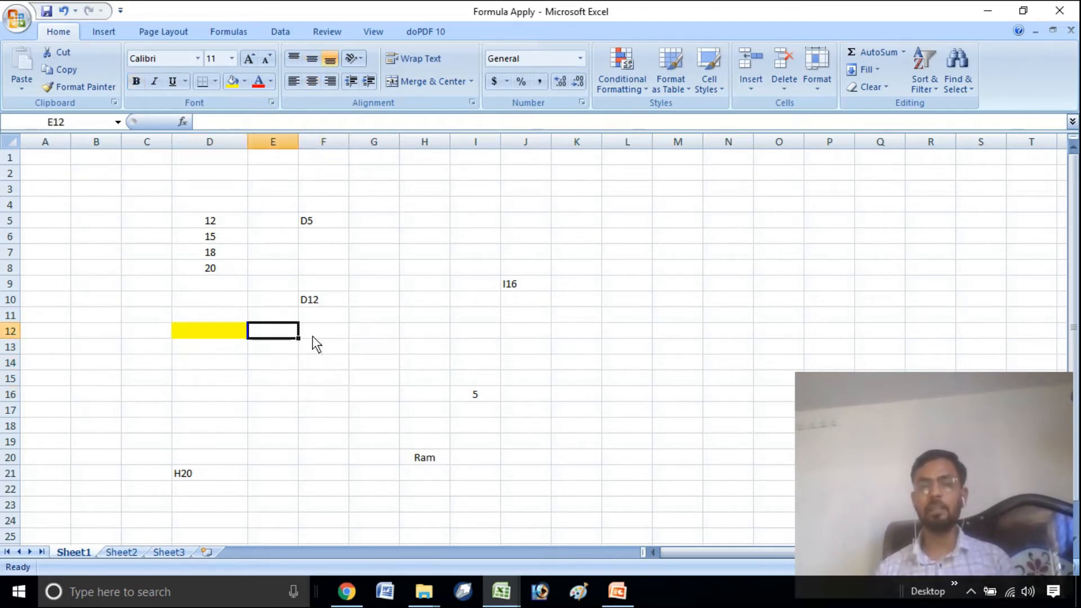
click(304, 336)
click(285, 341)
click(361, 336)
click(427, 335)
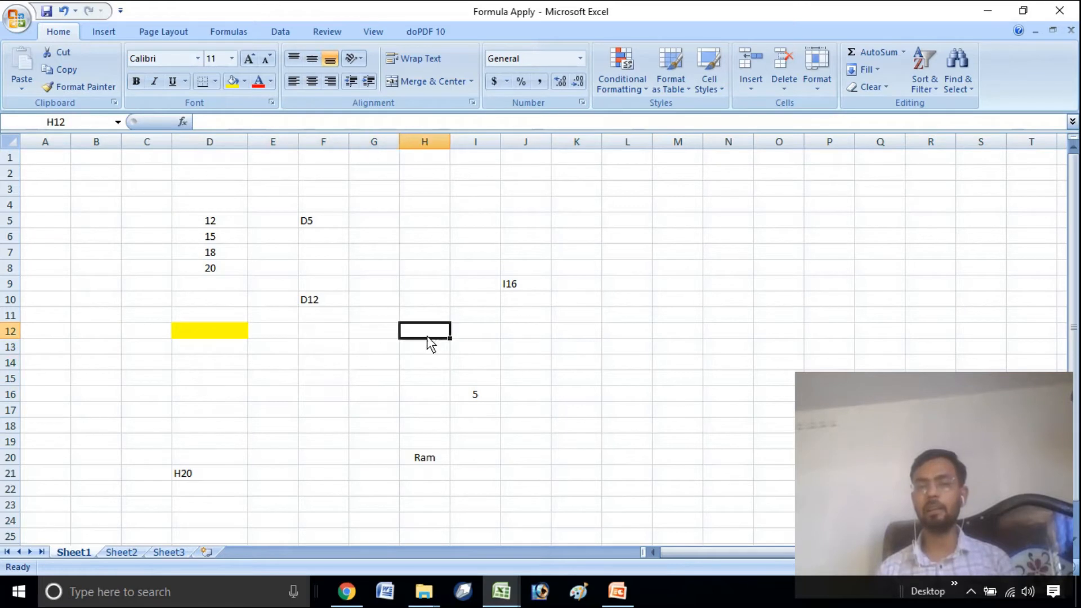
click(390, 333)
click(321, 338)
click(282, 337)
click(310, 337)
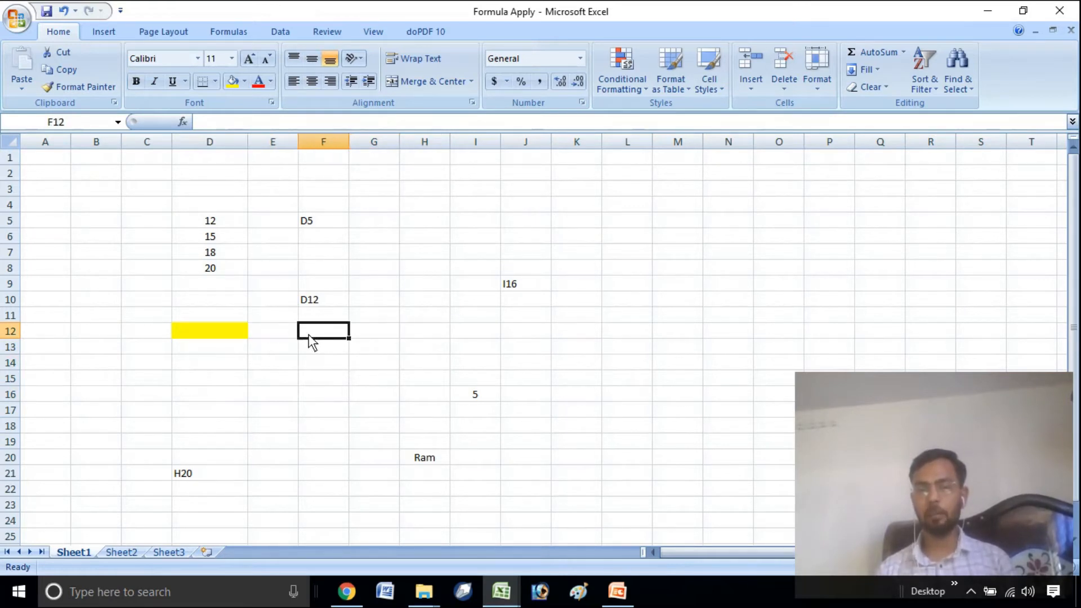
click(389, 337)
click(403, 338)
click(386, 335)
click(332, 335)
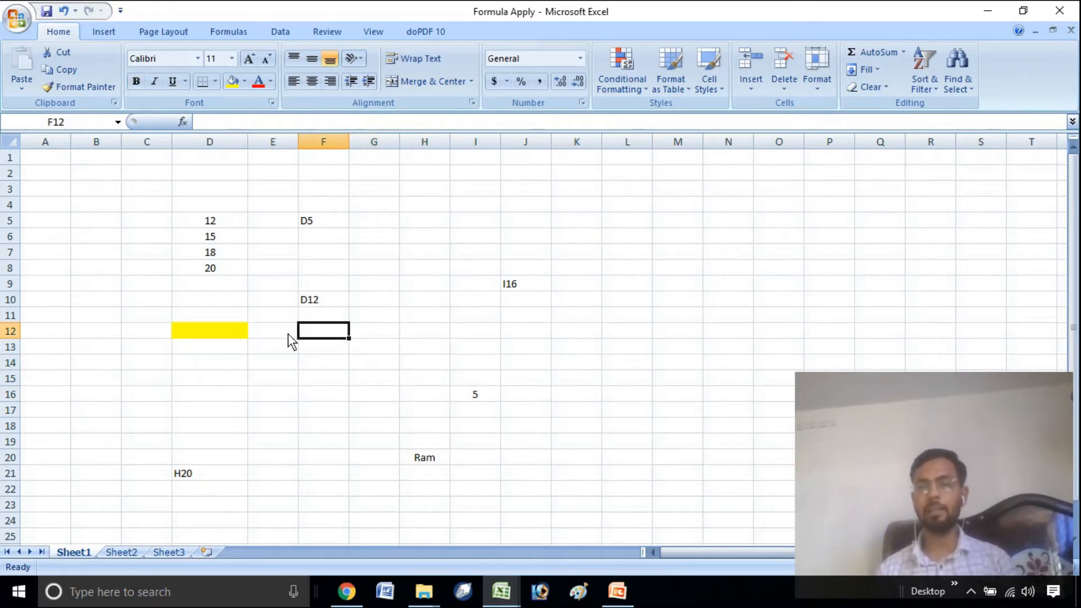
click(287, 335)
click(323, 337)
click(369, 337)
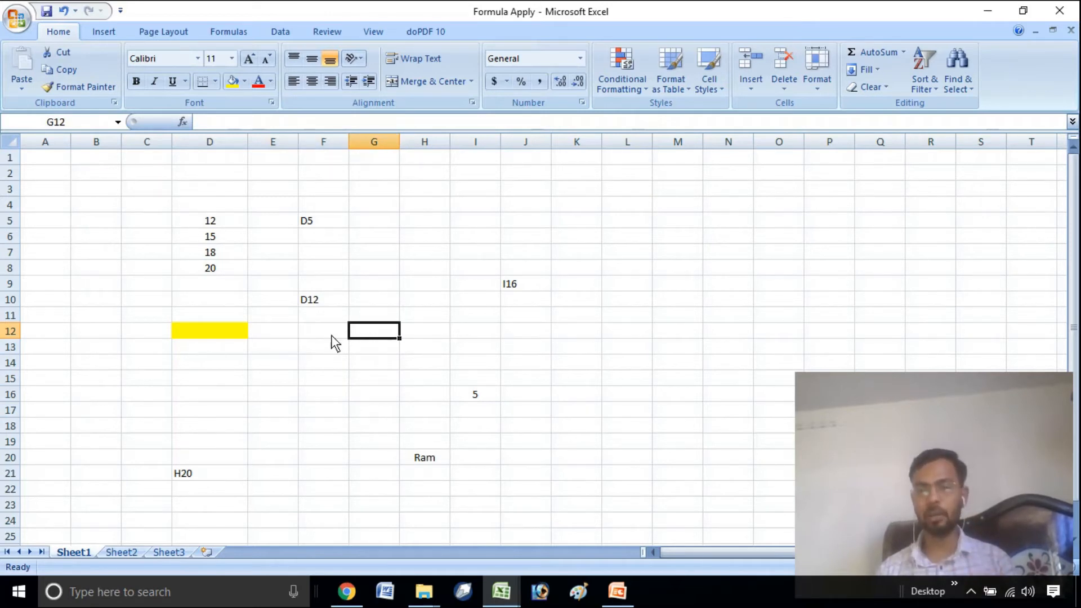
click(236, 333)
click(330, 394)
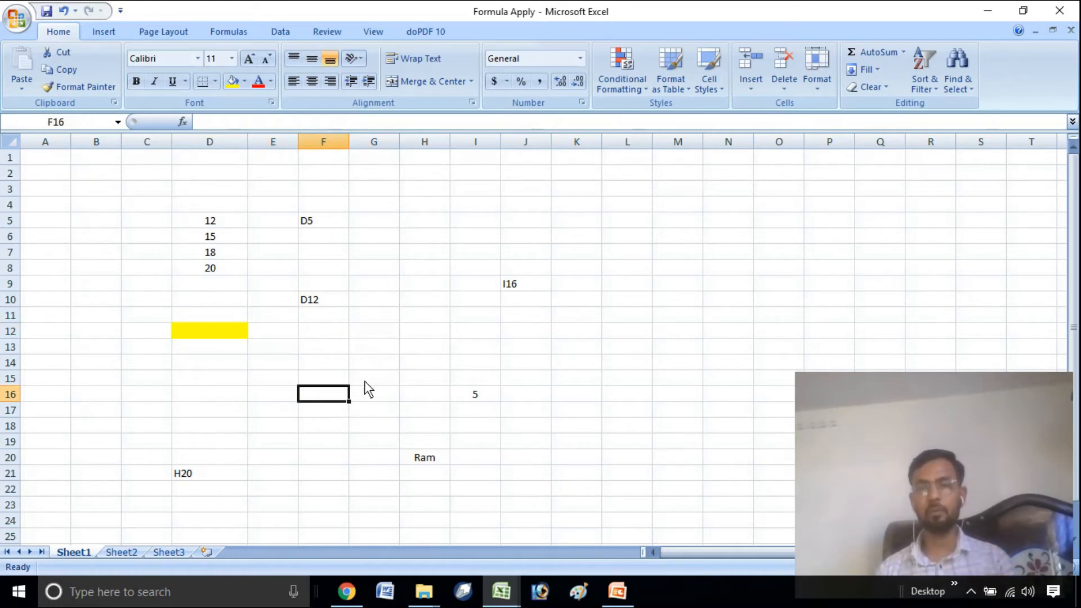
click(376, 377)
click(338, 382)
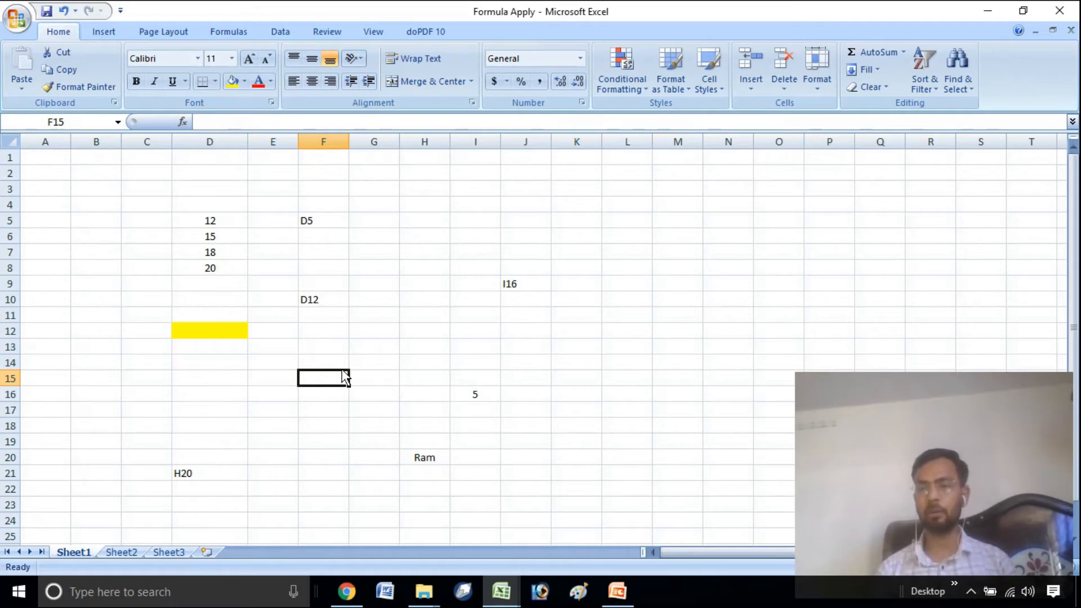
click(381, 333)
click(370, 382)
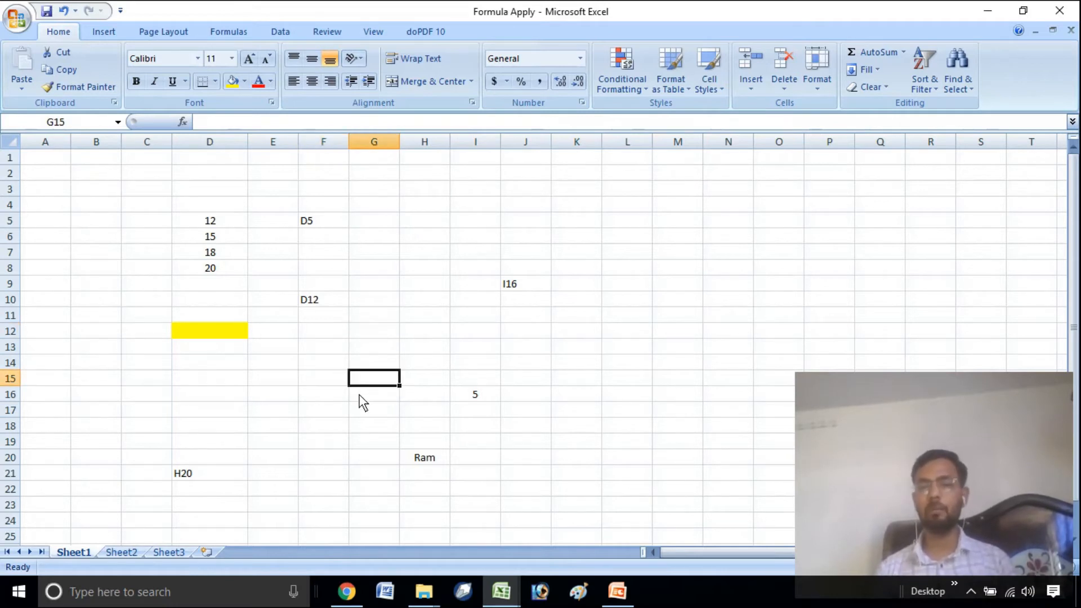
click(313, 410)
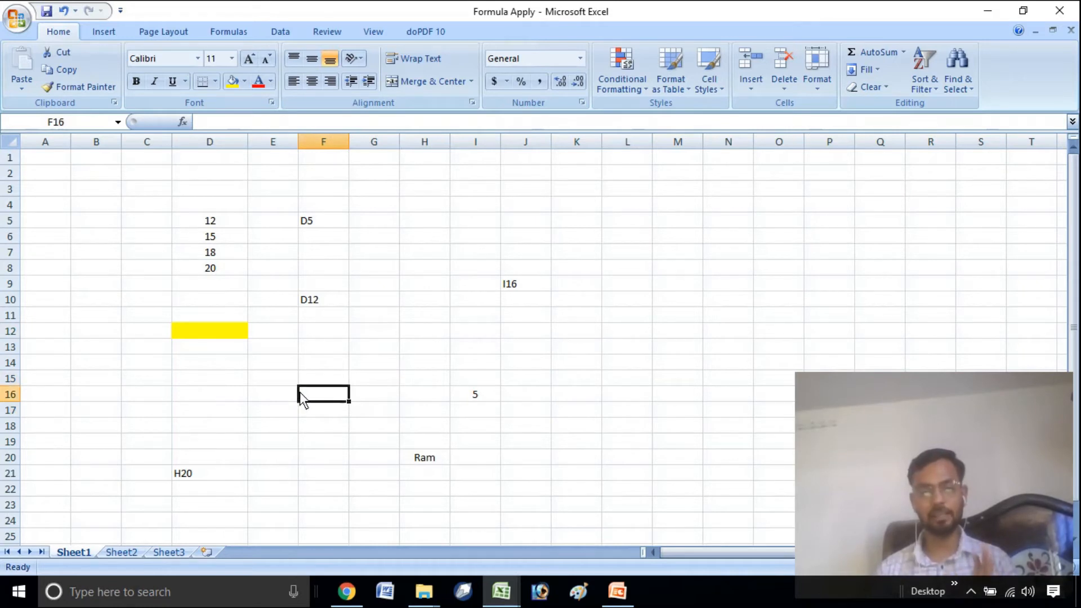
click(288, 410)
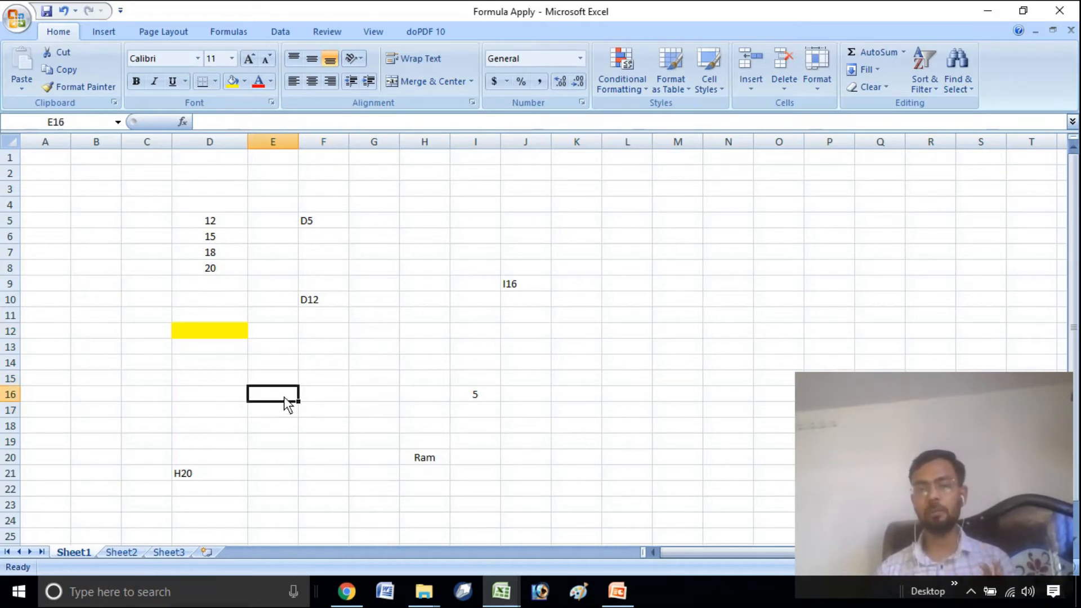
click(348, 392)
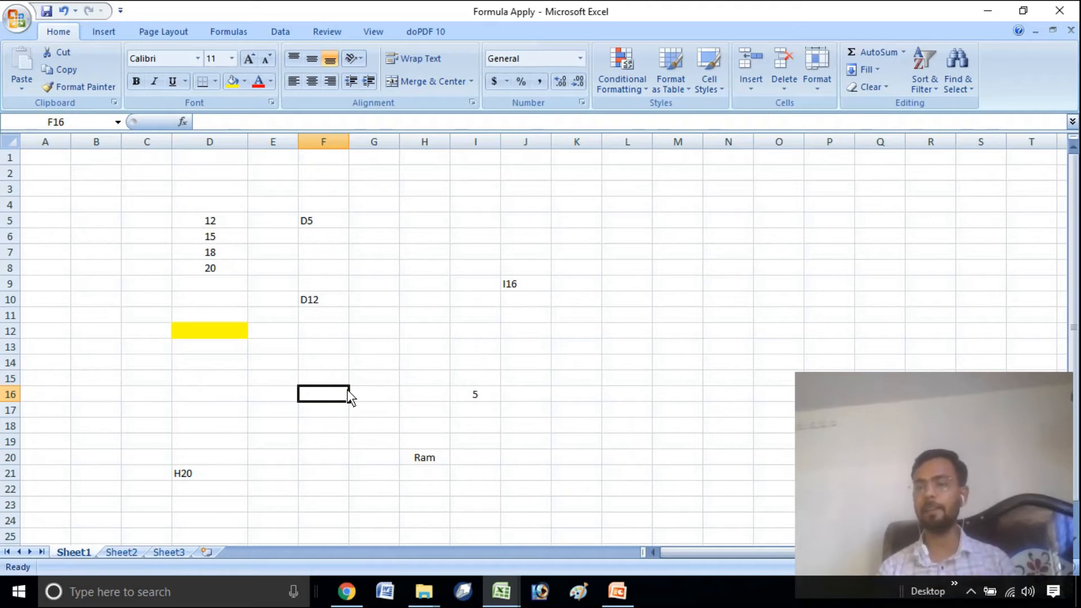
Step: Switch to the PowerPoint presentation, view slide 4 on the method of applying a formula, and return to the Excel workbook
click(616, 593)
click(93, 504)
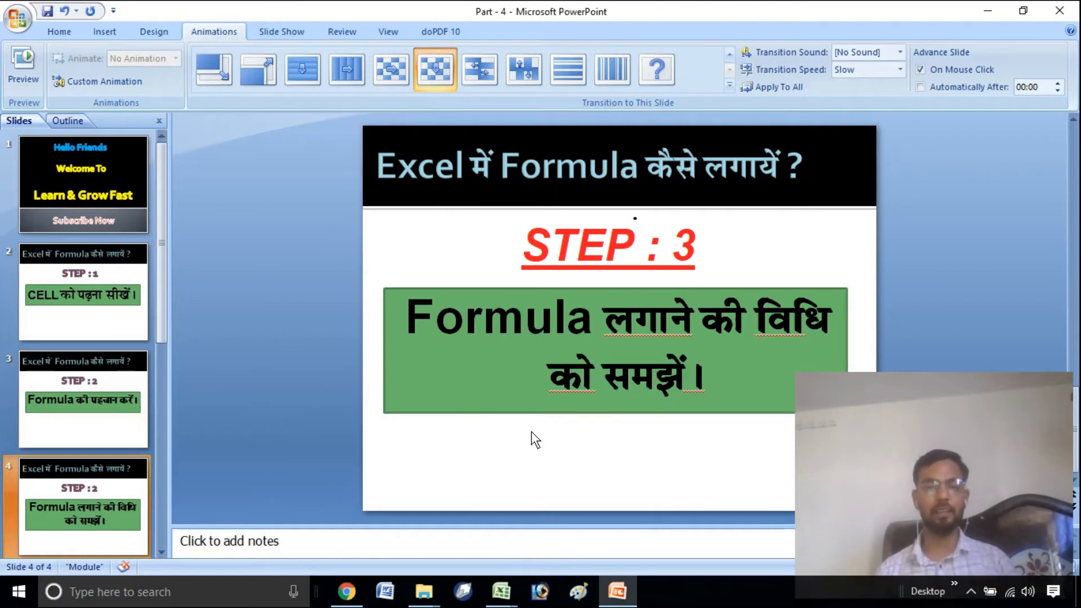
mouse_move(626, 601)
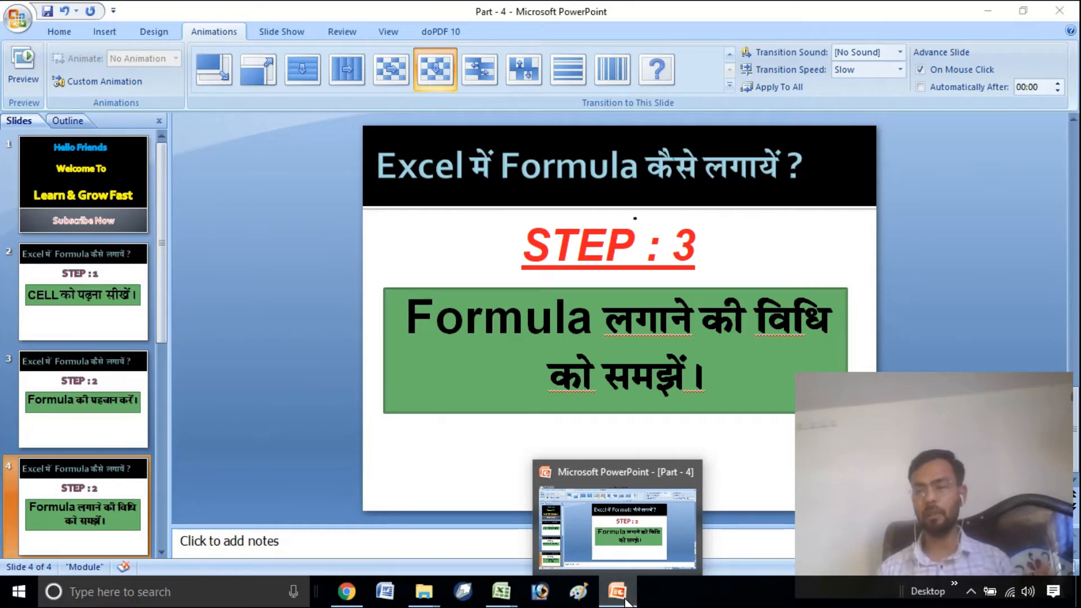
click(620, 594)
Step: Clear the sample entries and address labels from E4:L21 and D19:D22, keeping the column D numbers and yellow cell
click(479, 459)
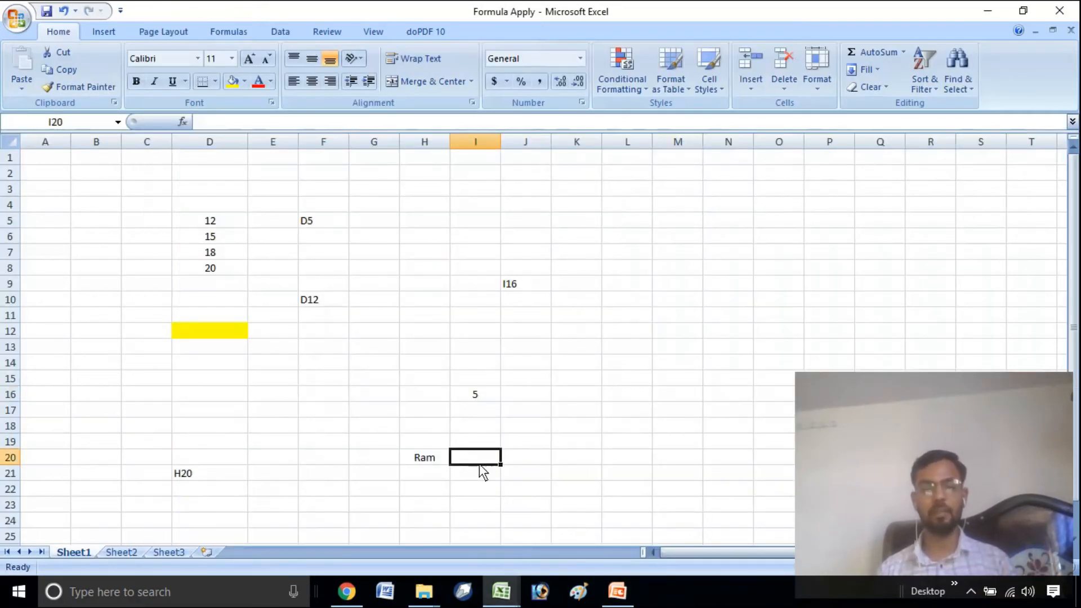
drag(287, 206, 603, 479)
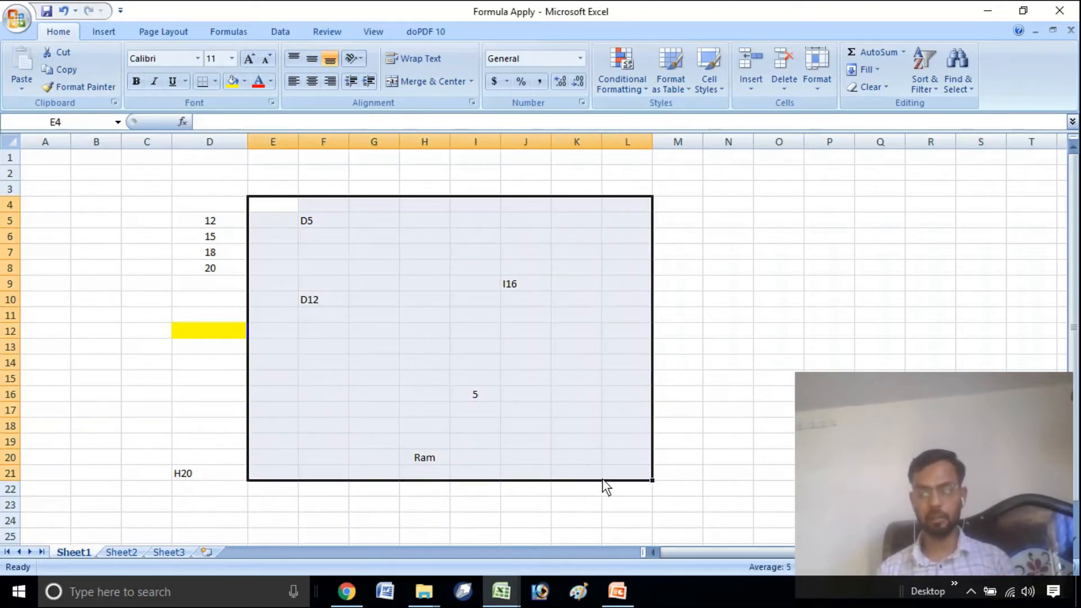
key(Delete)
drag(184, 448, 207, 495)
key(Delete)
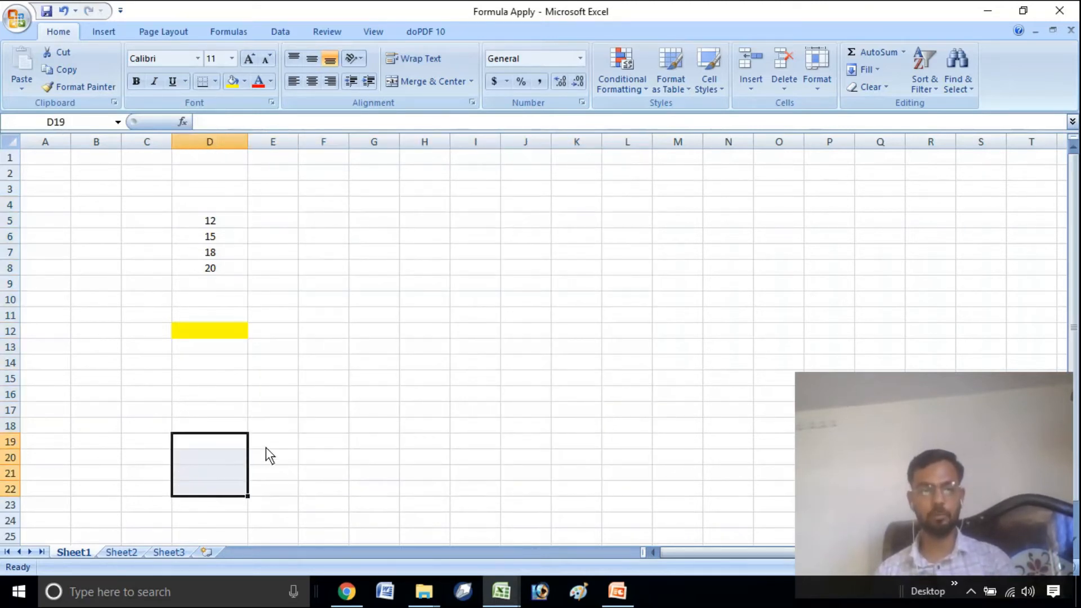
Step: Point out the empty yellow cell D12 as the cell for the formula
click(323, 395)
click(242, 334)
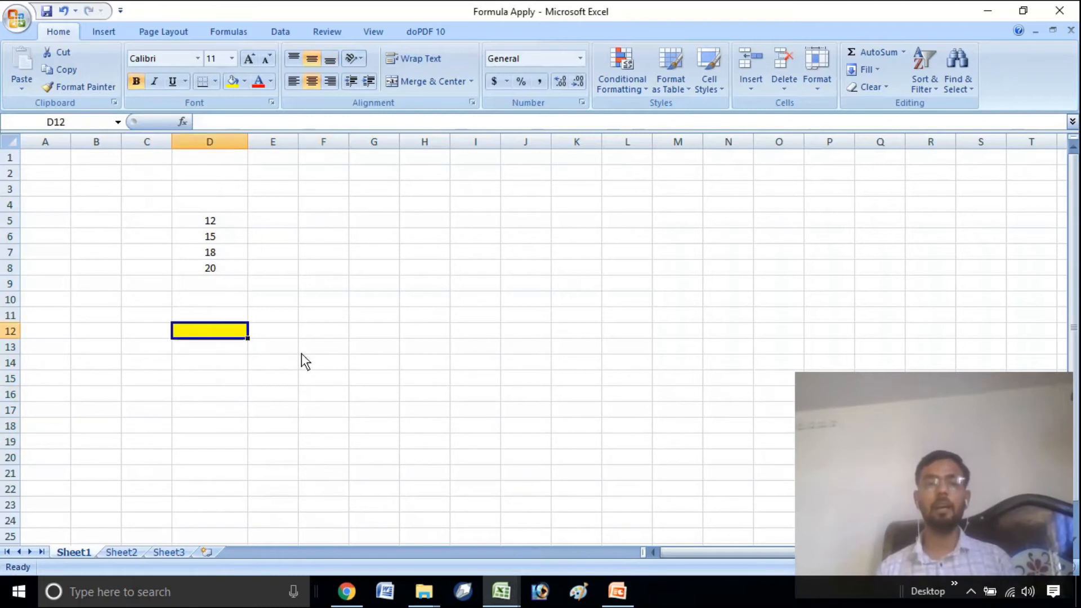
click(401, 383)
click(218, 334)
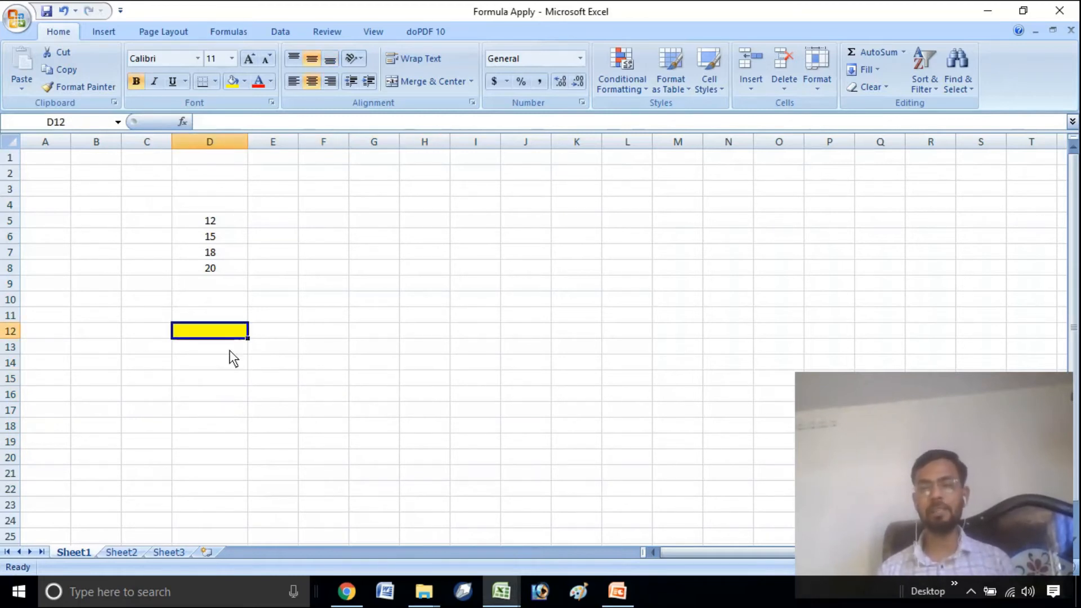
click(259, 395)
click(234, 334)
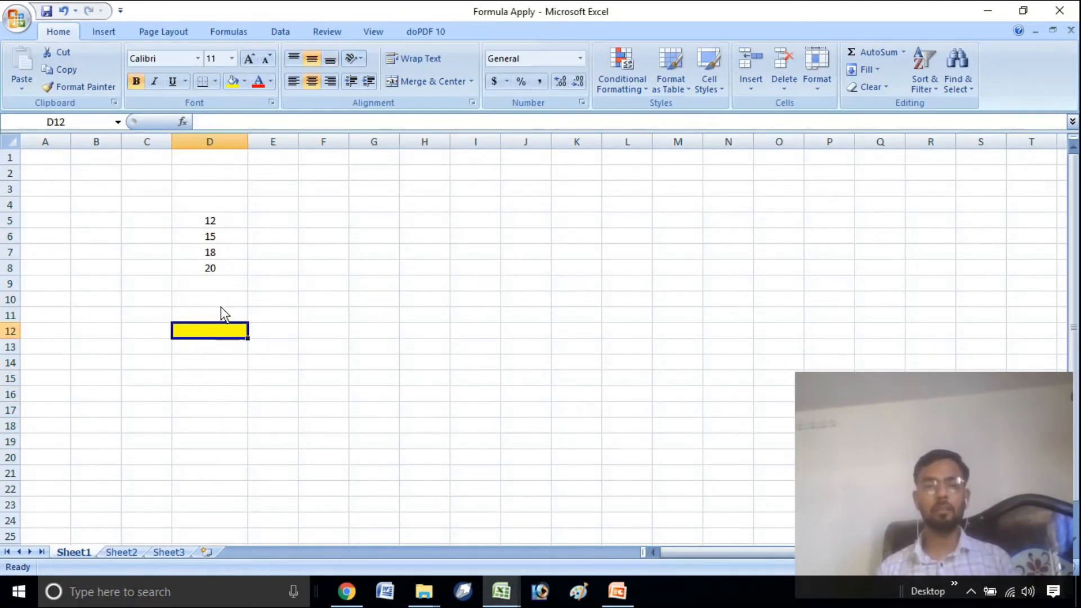
key(Down)
key(Down)
click(218, 332)
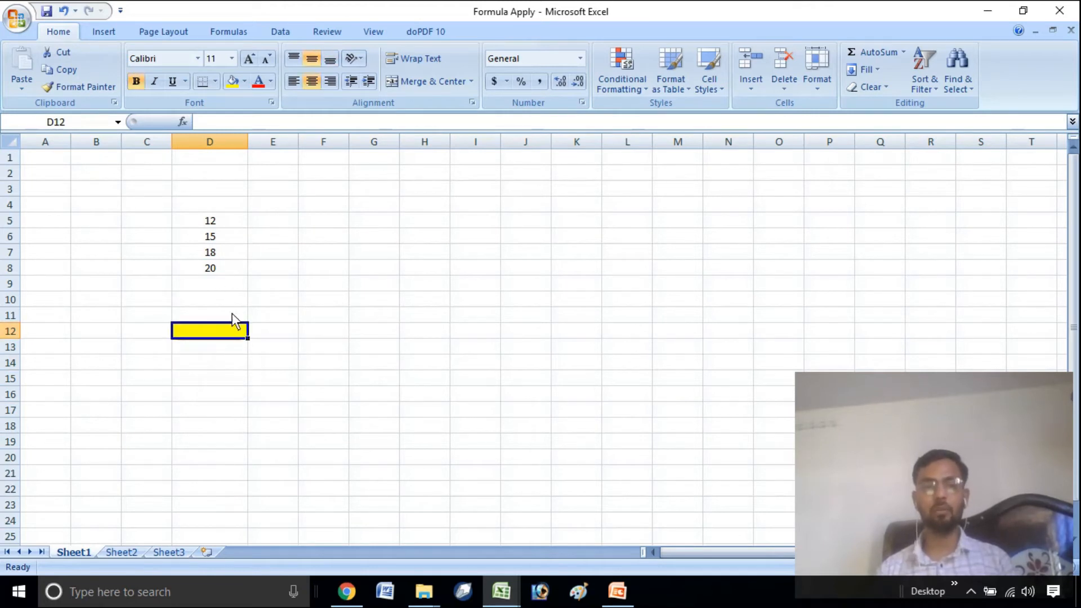
click(216, 366)
click(204, 336)
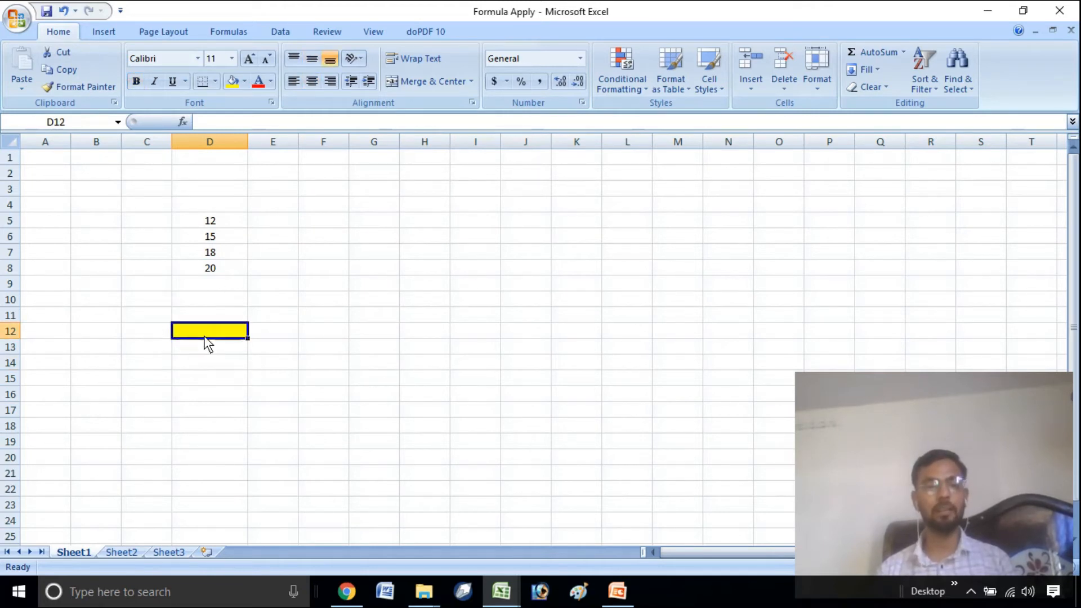
Step: Point out the numbers in D5:D8 one by one, followed by the yellow cell D12
drag(220, 225, 222, 267)
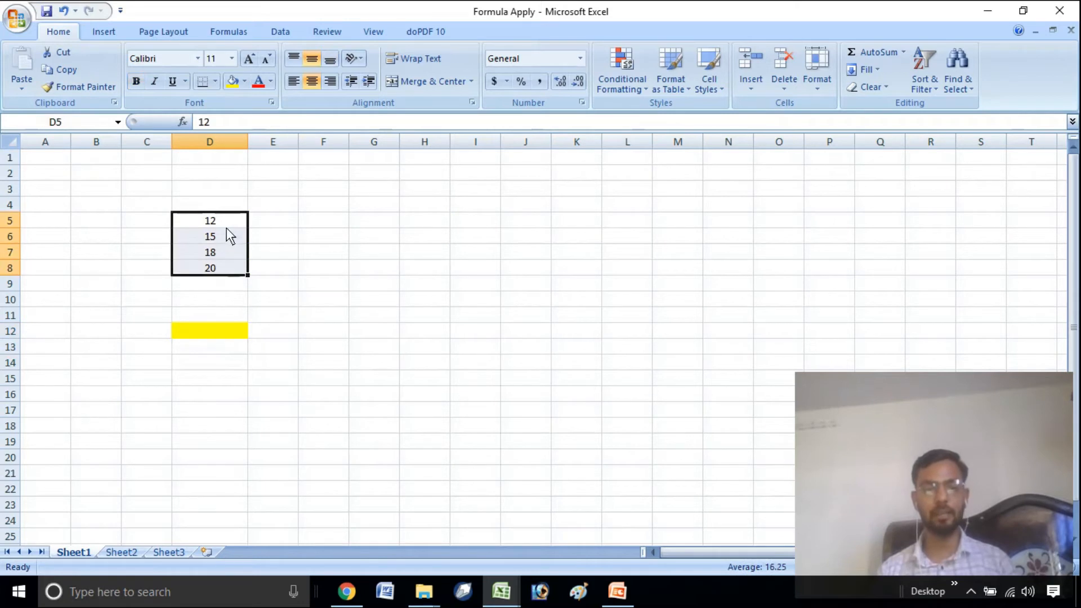
click(227, 221)
click(226, 236)
click(226, 253)
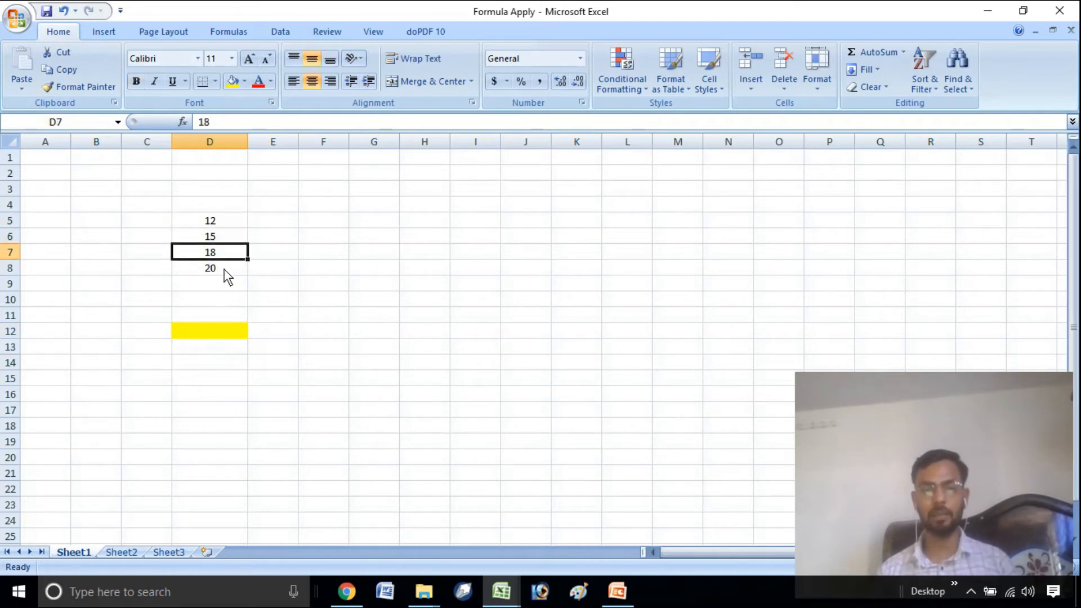
click(224, 268)
click(222, 332)
key(ctrl+b)
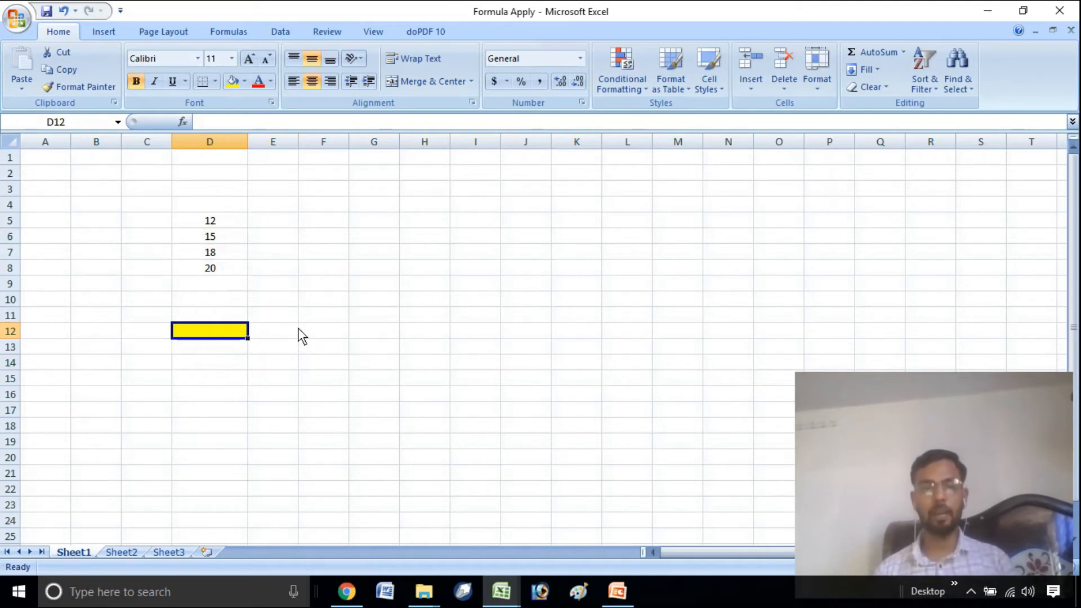
Step: Begin a formula in the yellow cell D12 with =SUM
click(286, 381)
click(234, 336)
click(262, 378)
click(229, 335)
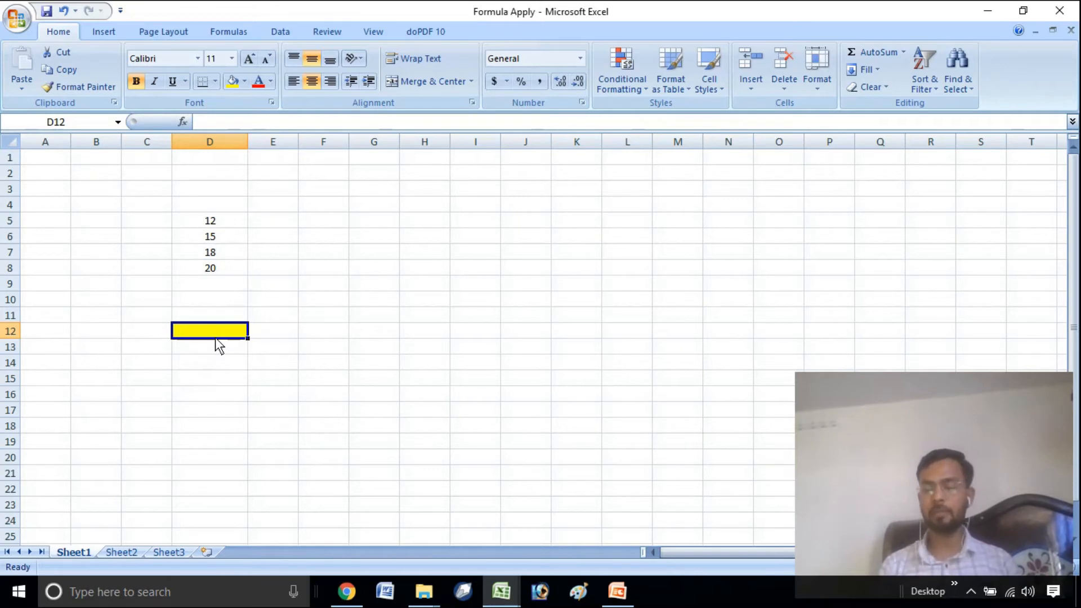
text(=)
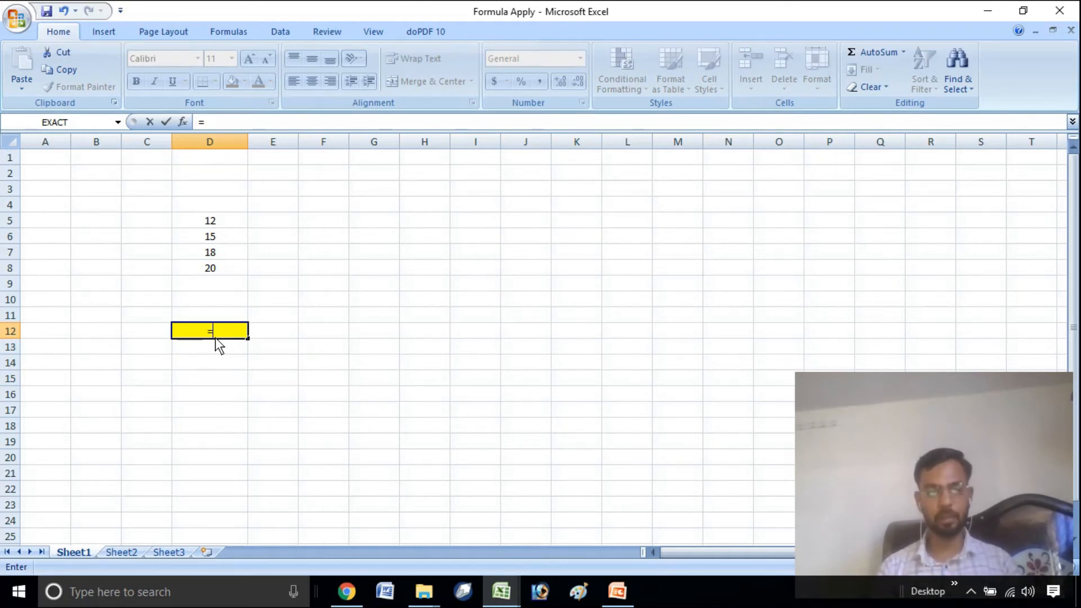
text(S)
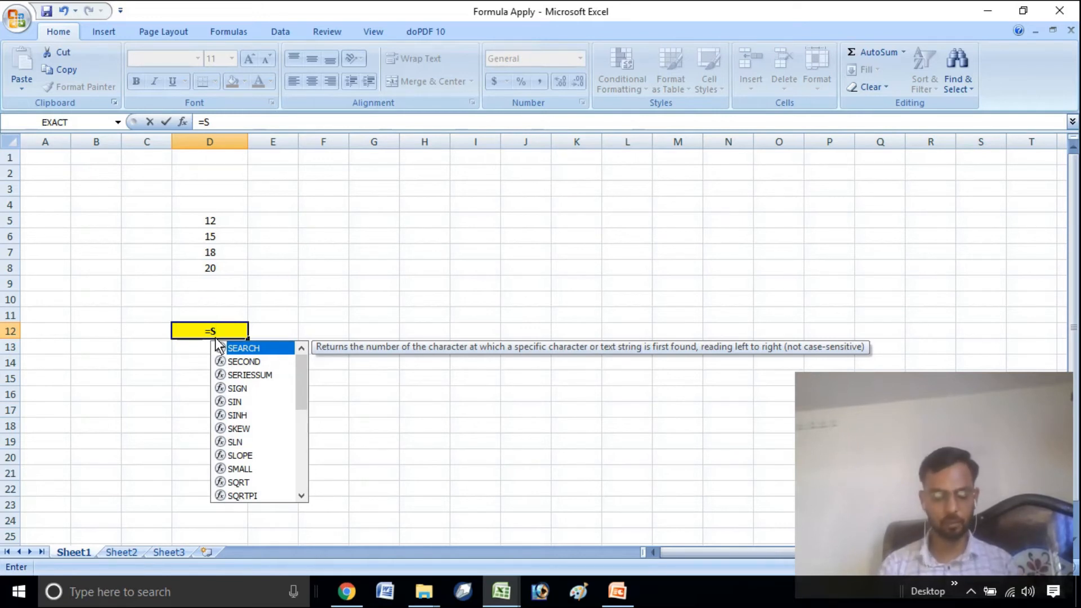
text(U)
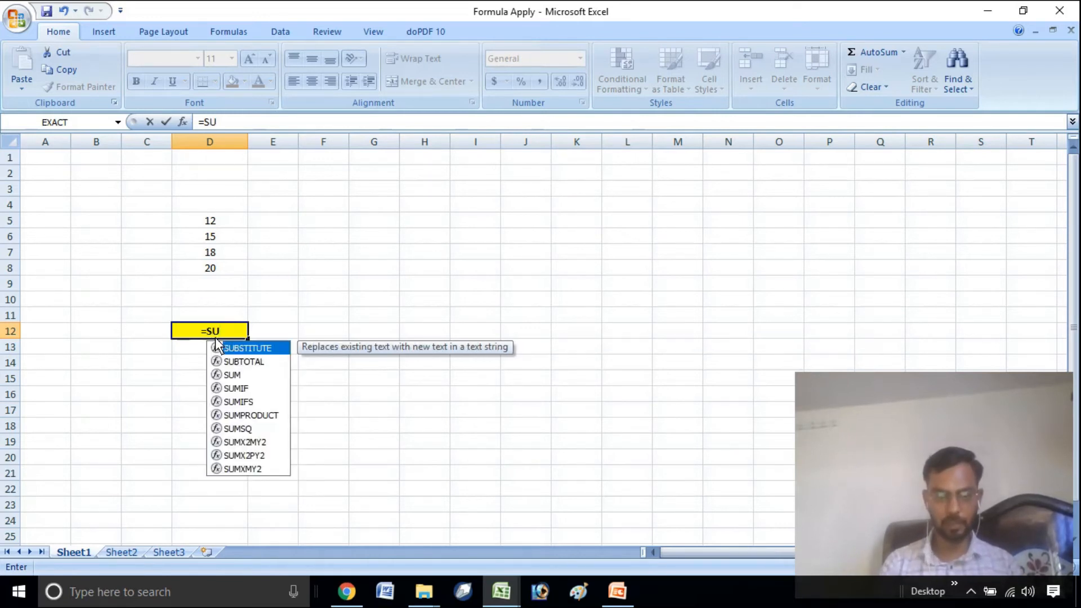
text(M)
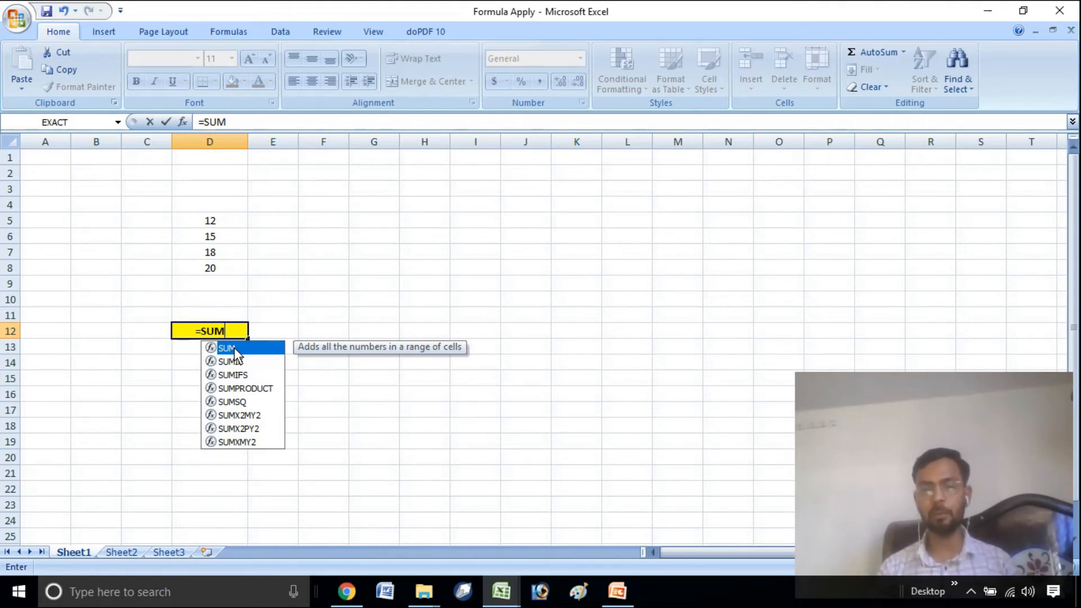
Step: Try the misspelled function name SUN in the D12 formula, then correct it back to SUM
key(BackSpace)
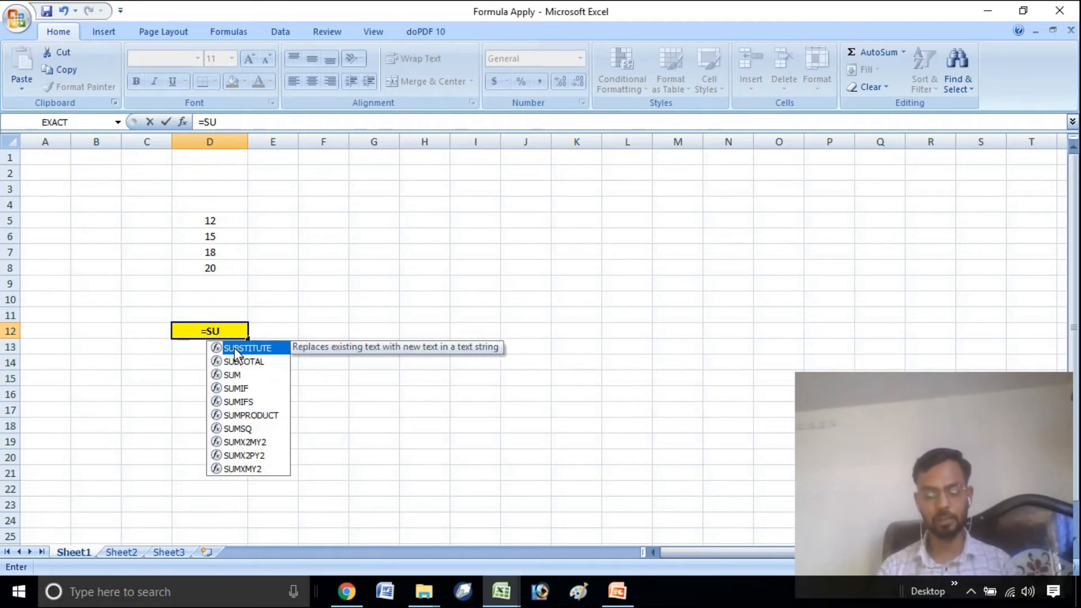
text(N)
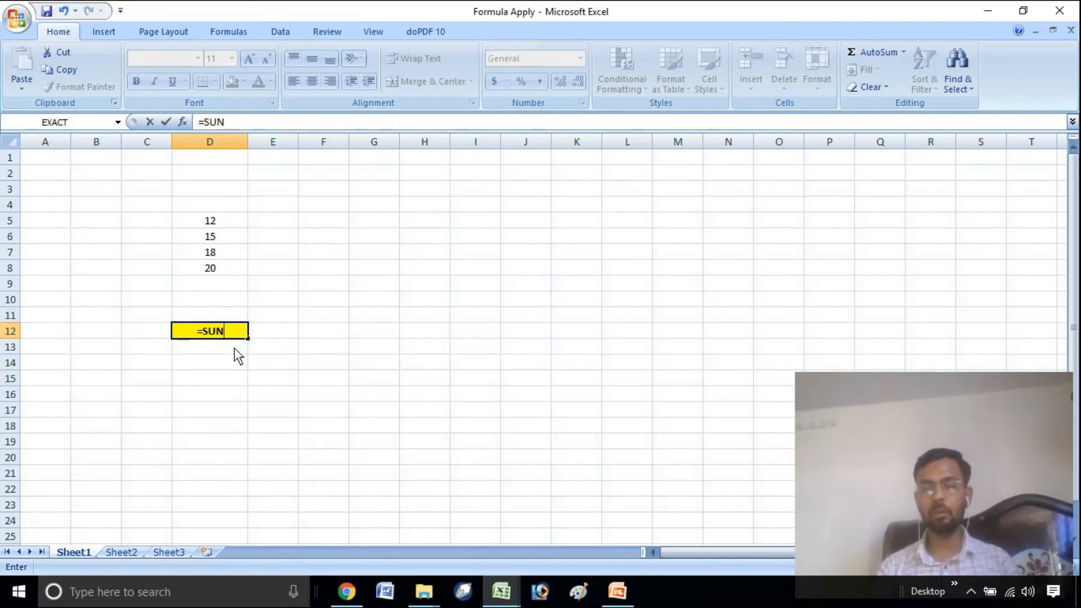
key(BackSpace)
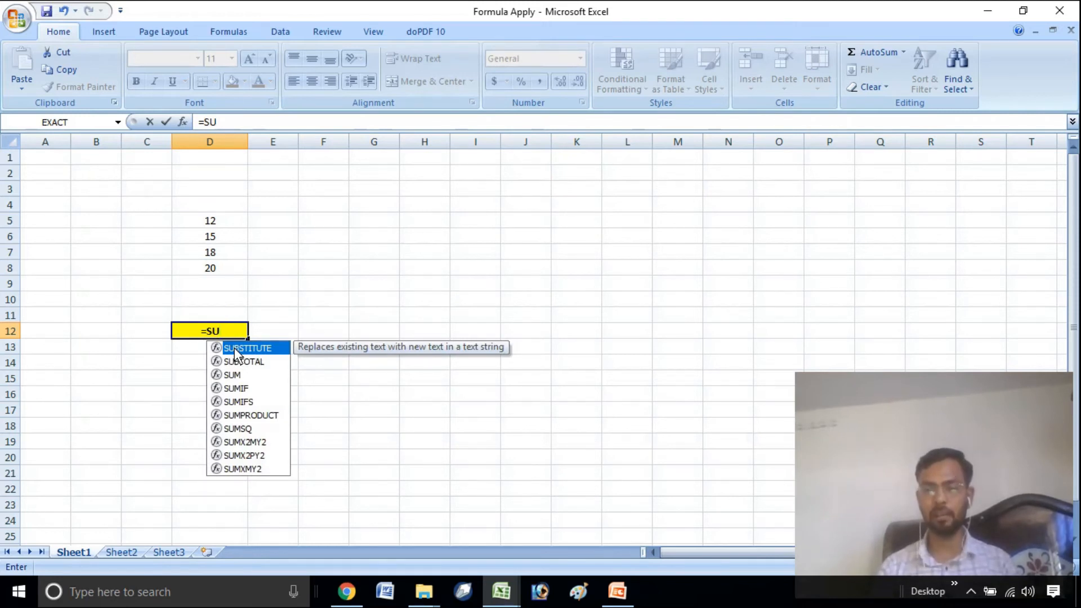
text(M)
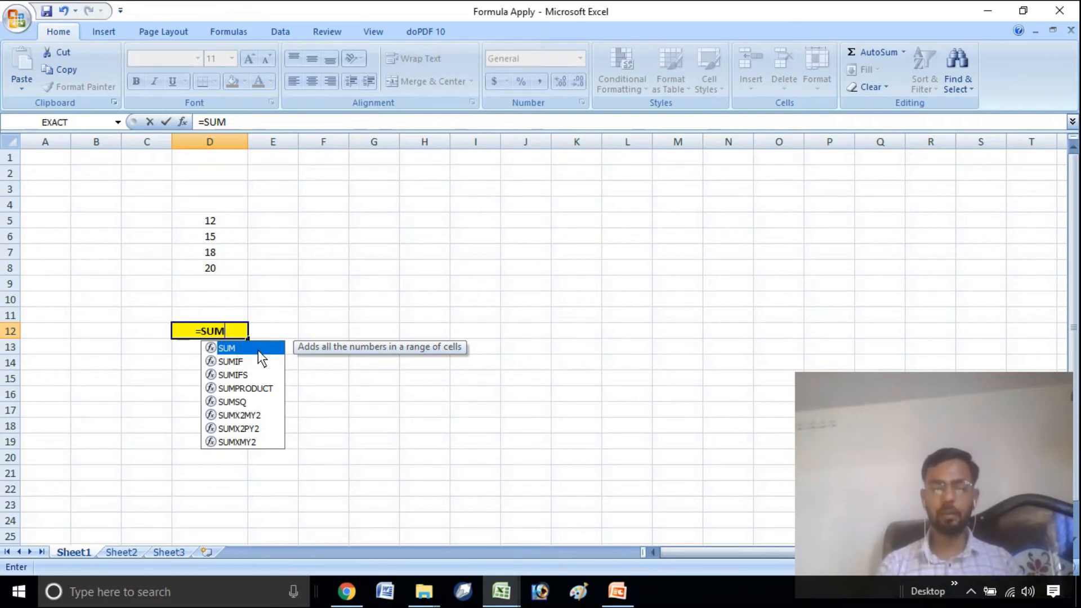
Step: Insert the suggested SUM function in D12 and complete the formula as =SUM(D5,D7,D8)
double_click(258, 350)
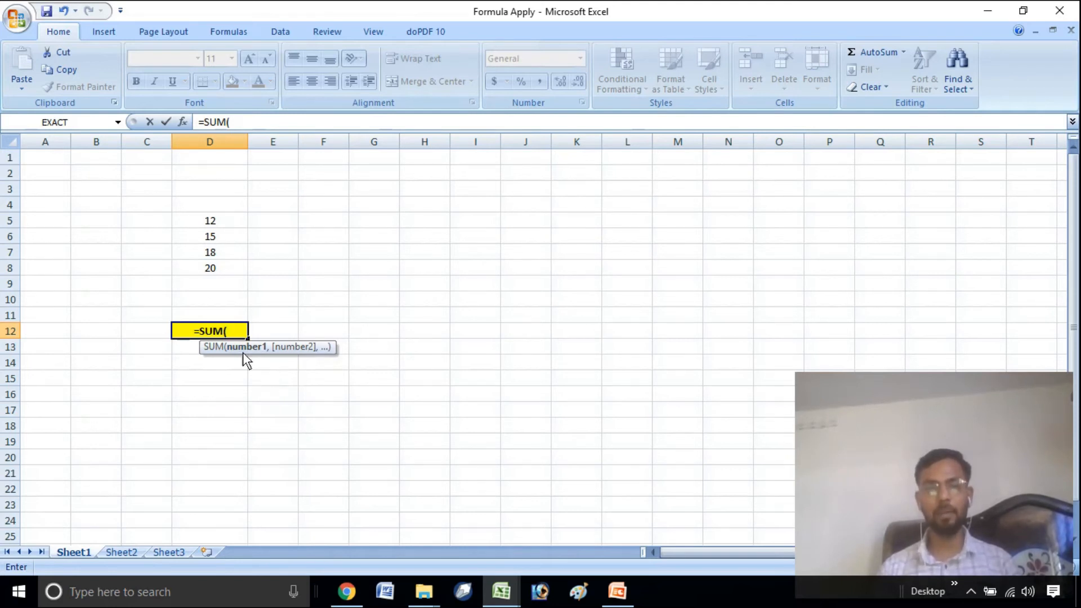
click(230, 333)
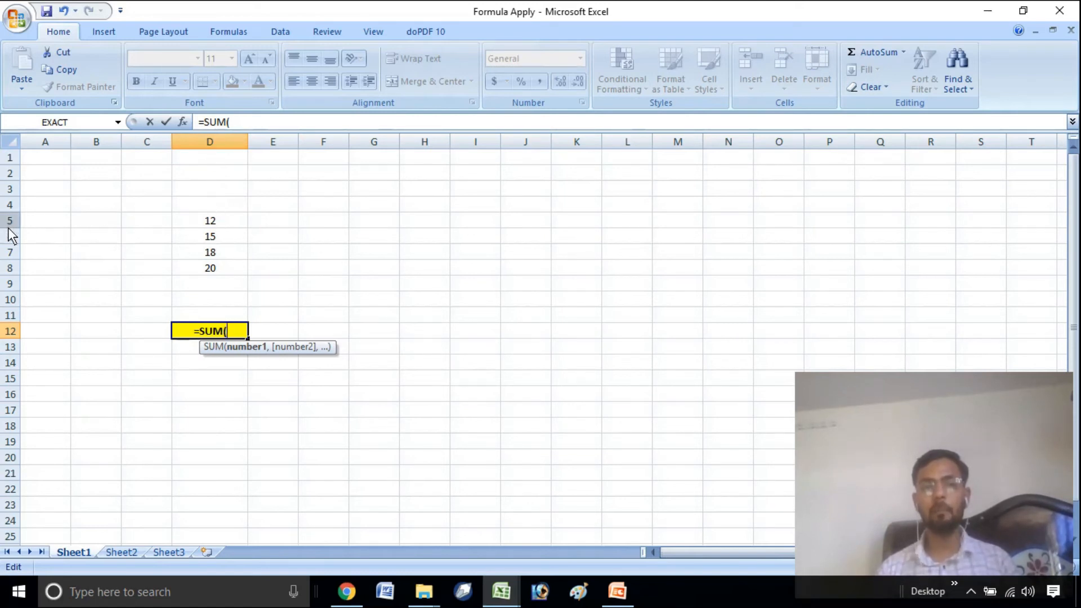
click(224, 222)
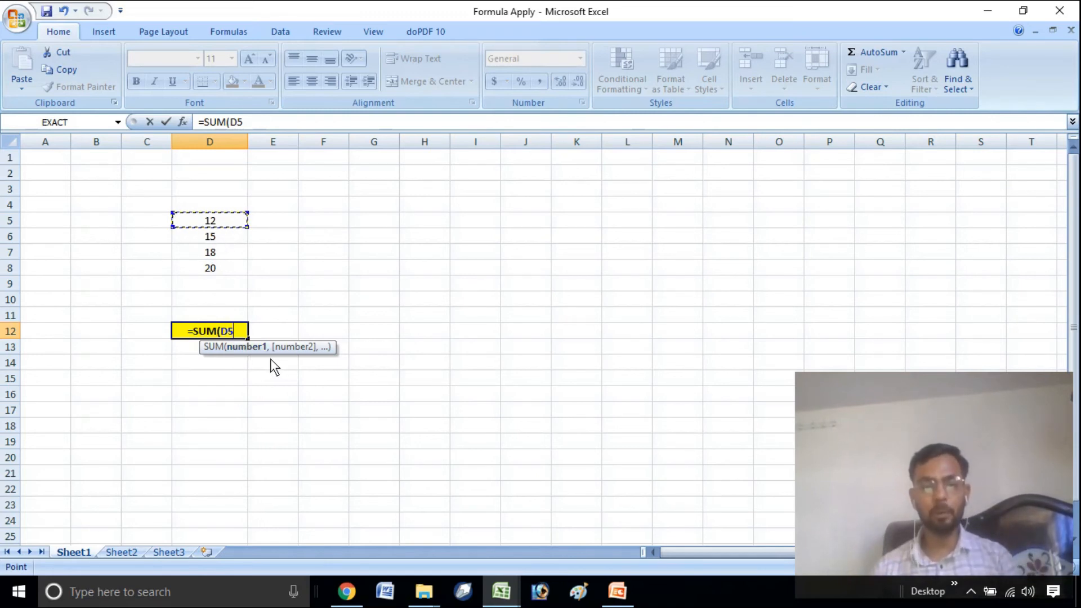
text(,)
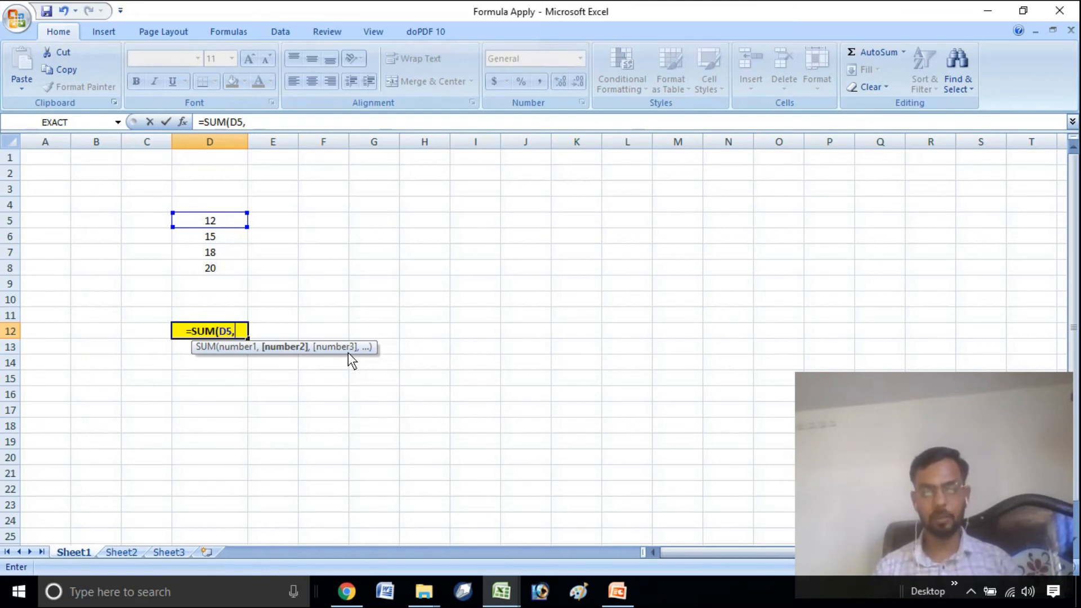
text(D)
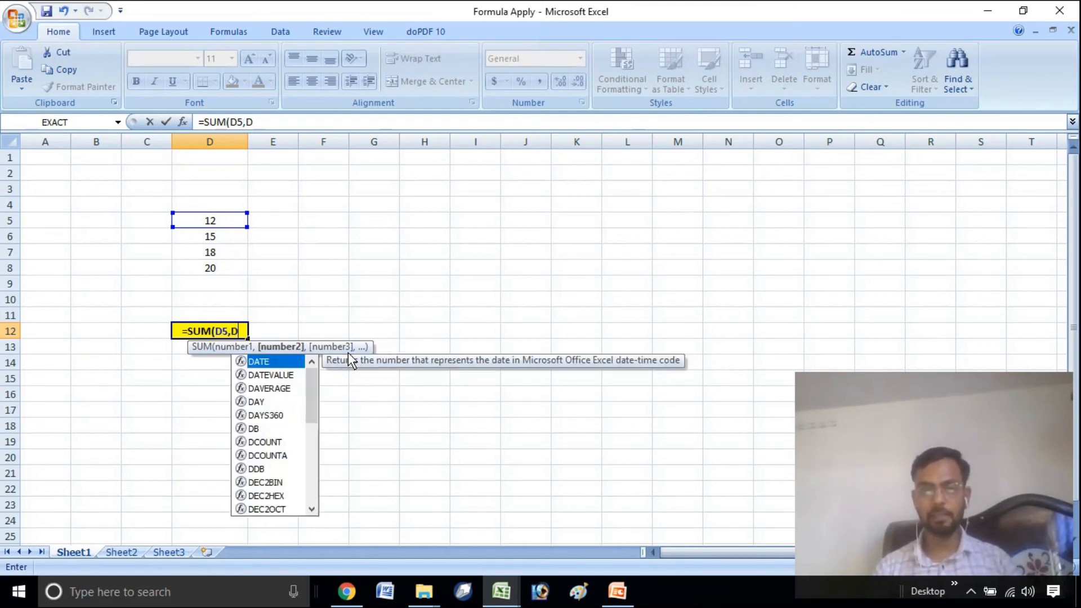
text(7)
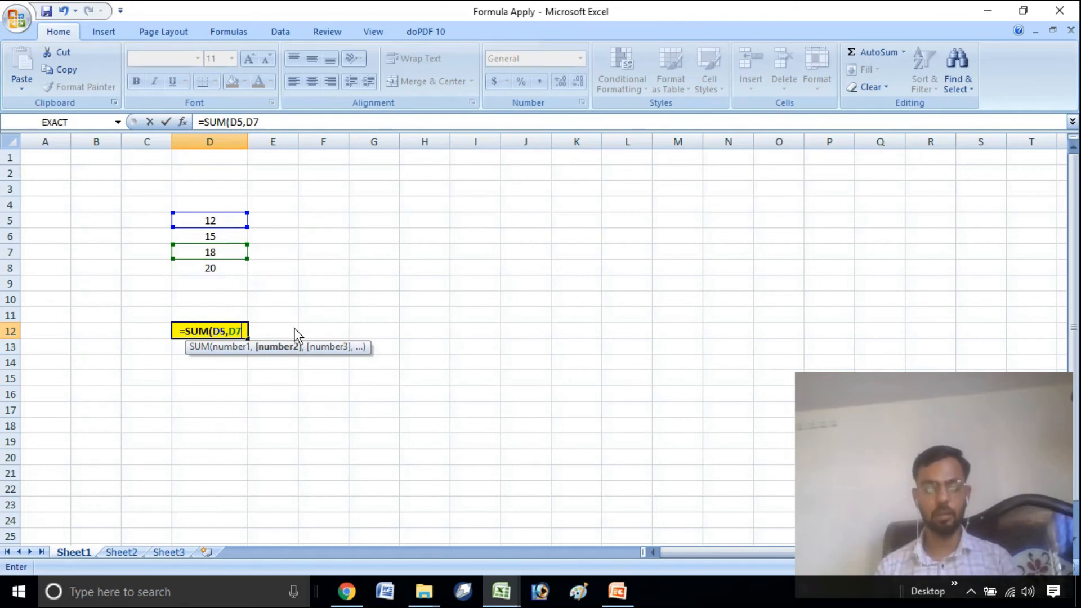
text(,)
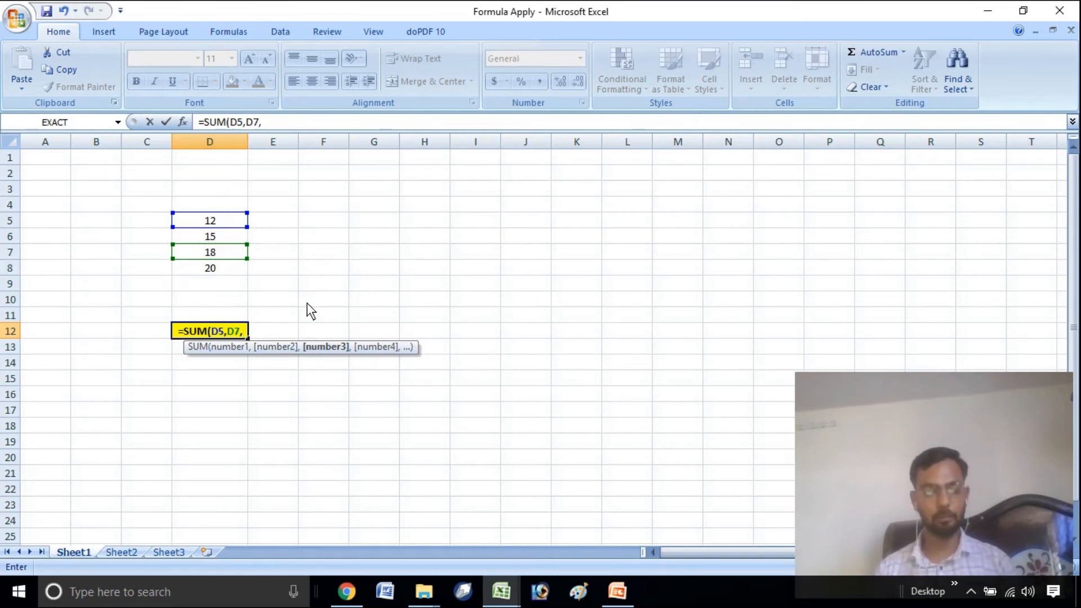
text(D8)
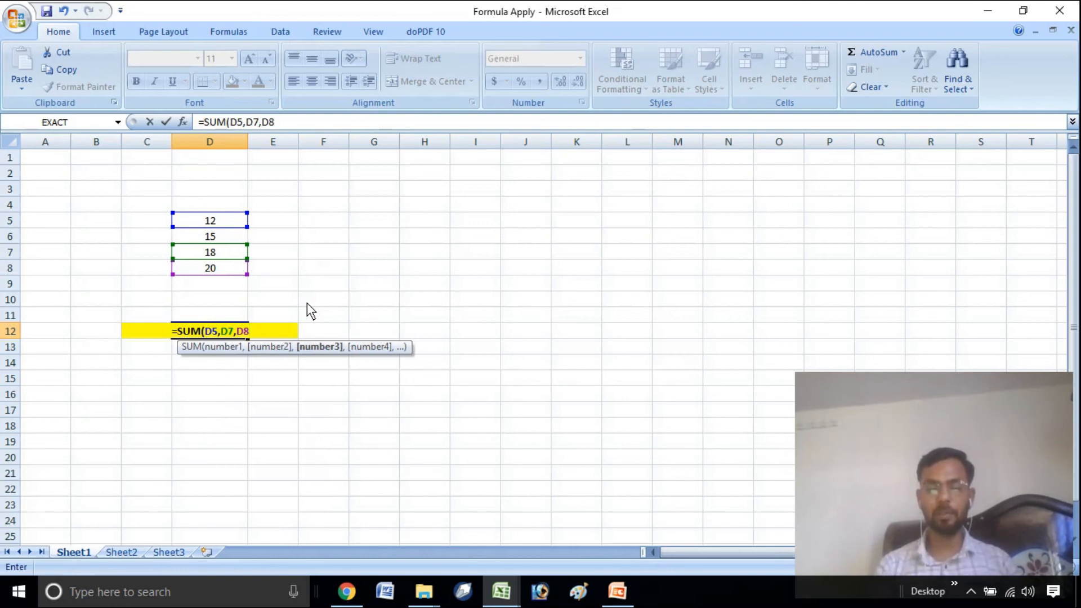
text())
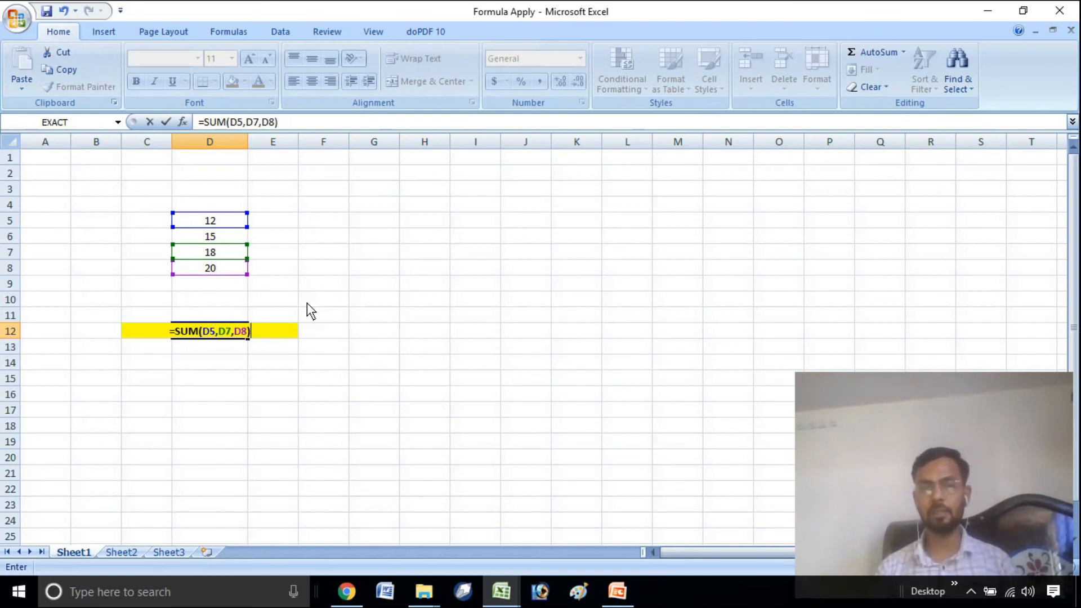
key(Return)
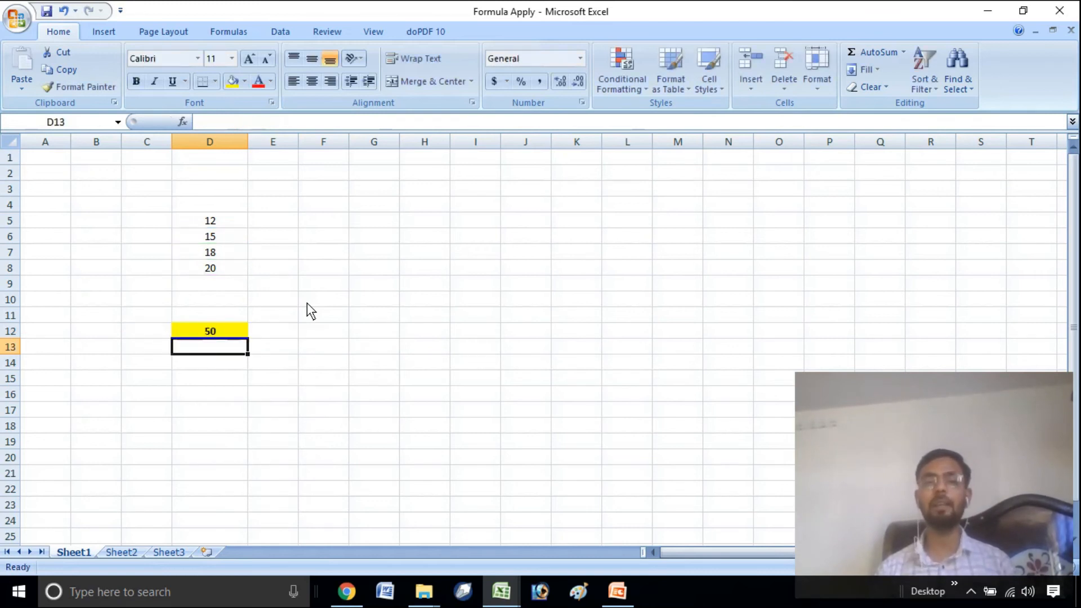
Step: Examine the result in the yellow cell D12 and the formula behind it
click(293, 392)
click(231, 337)
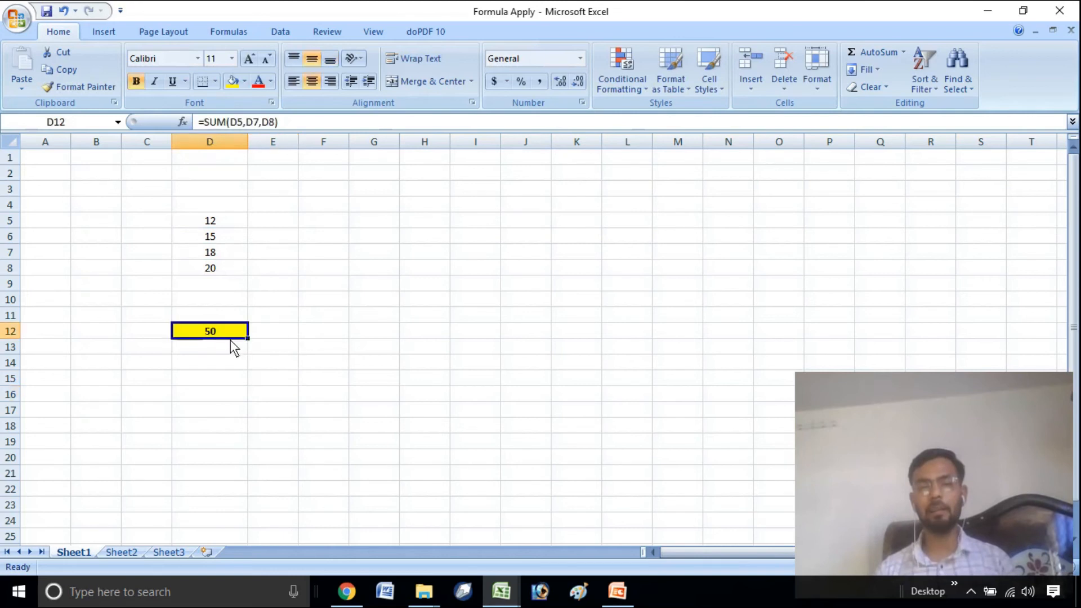
key(Down)
key(Down)
key(Down)
click(216, 331)
click(219, 362)
click(218, 334)
click(223, 362)
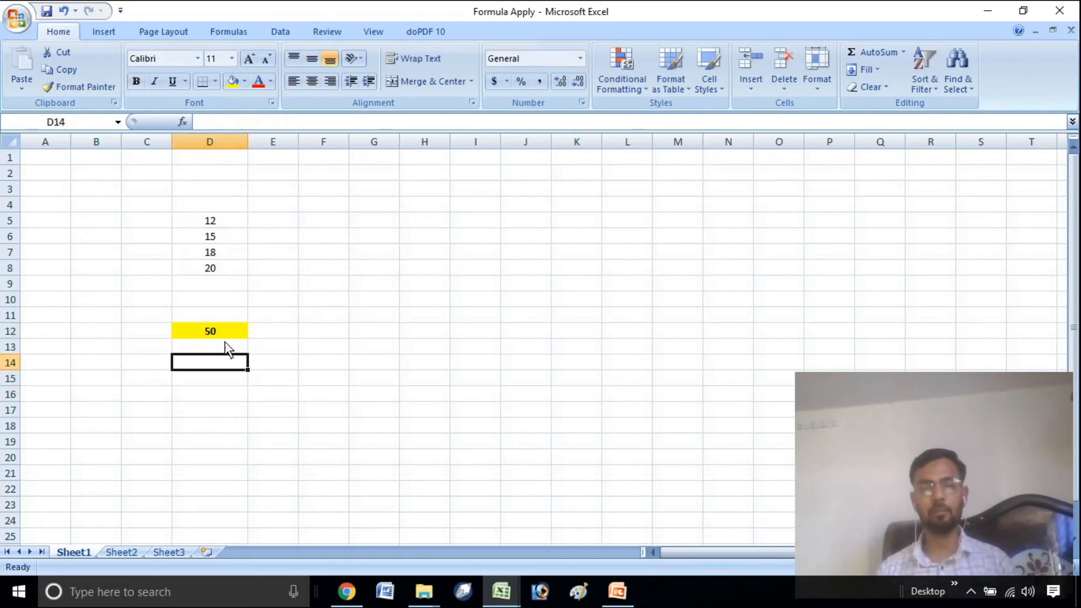
click(226, 335)
click(228, 361)
click(228, 337)
click(233, 360)
click(228, 336)
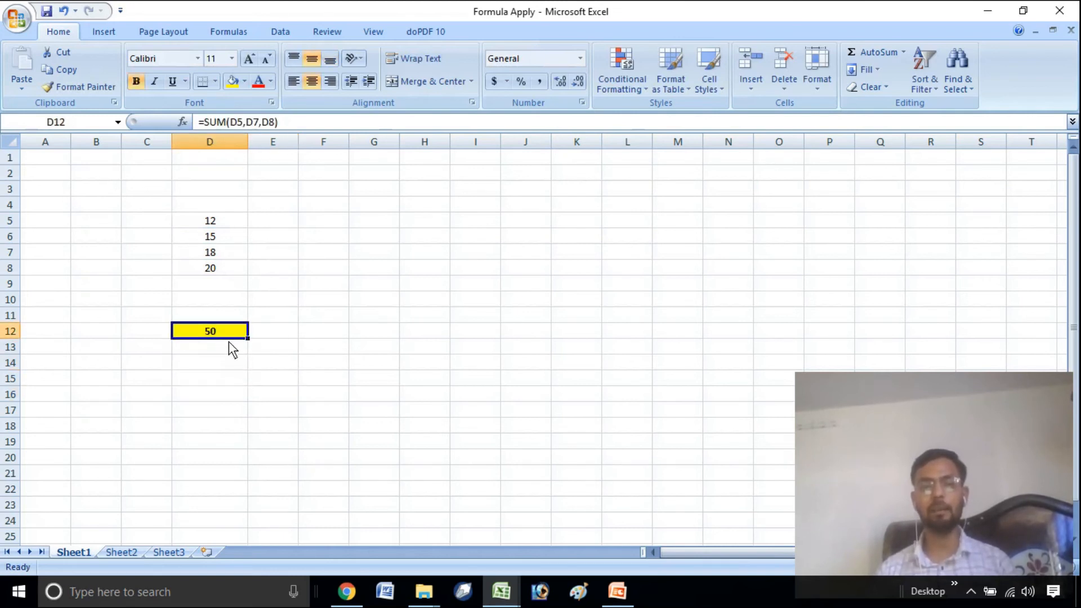
Step: Compare the source cells D5, D7 and D8 with the SUM result in D12
click(228, 224)
click(232, 251)
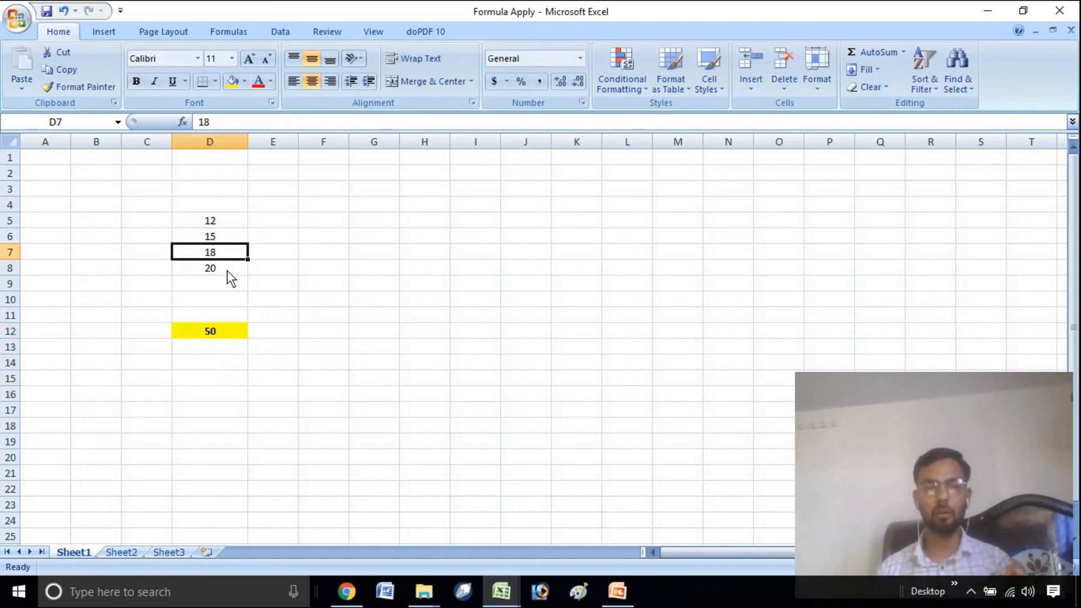
click(227, 270)
click(225, 336)
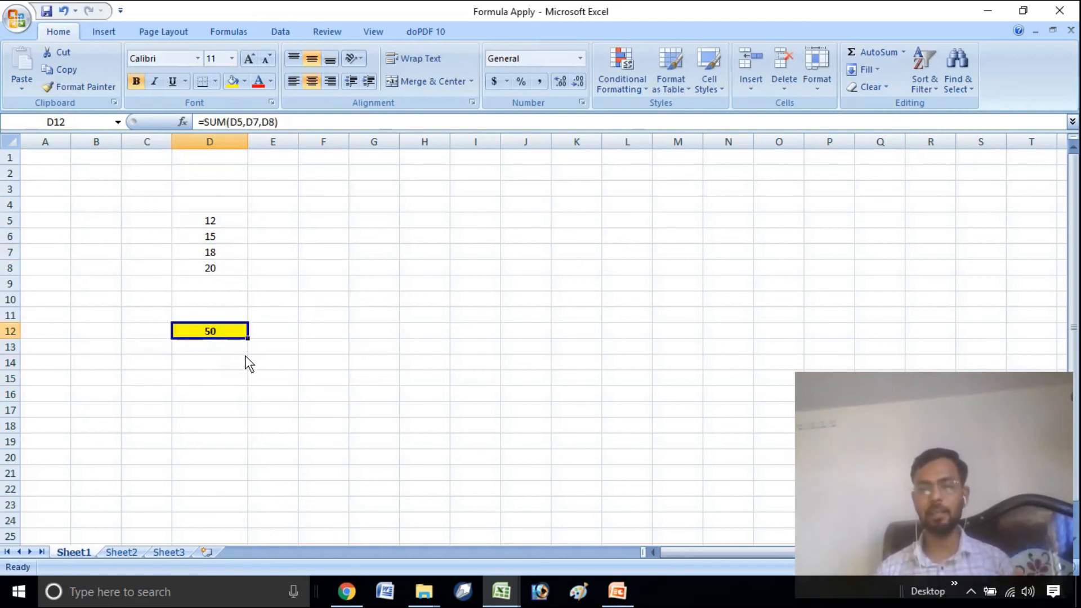
click(238, 363)
click(221, 324)
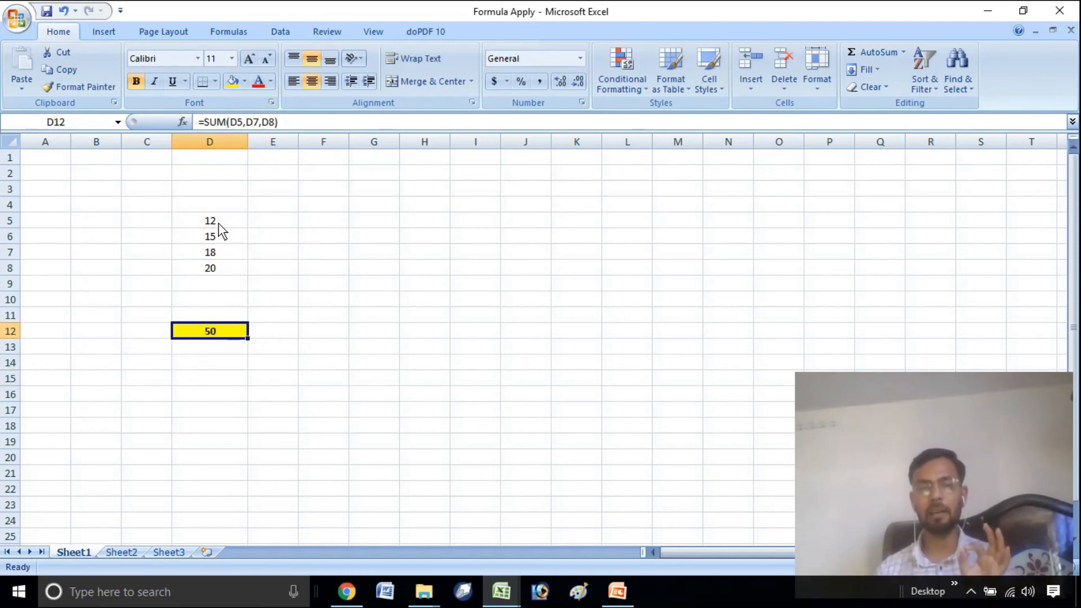
click(218, 224)
click(221, 255)
click(223, 270)
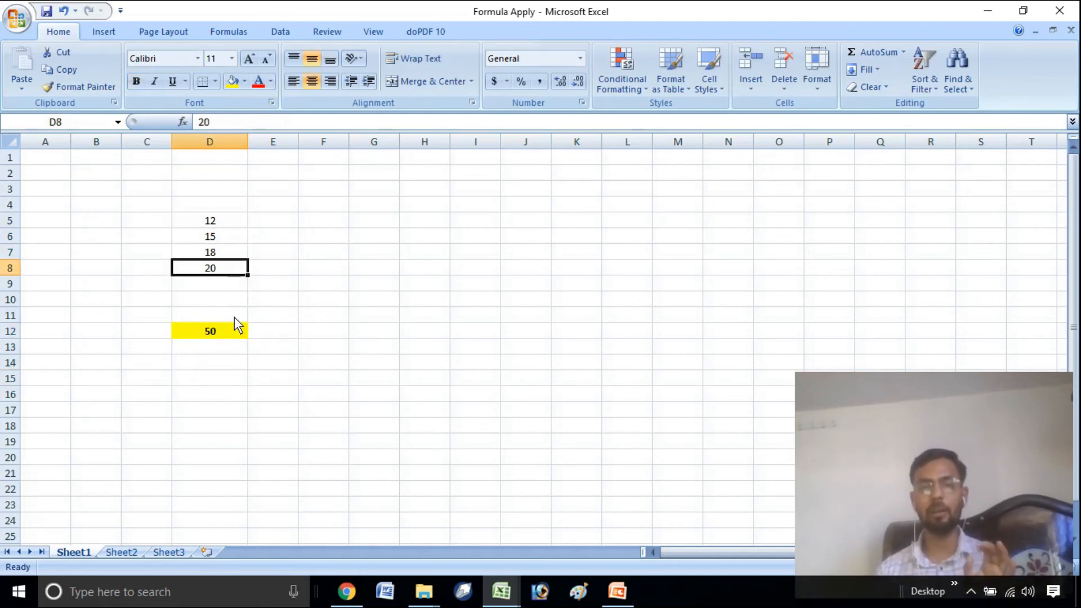
click(236, 334)
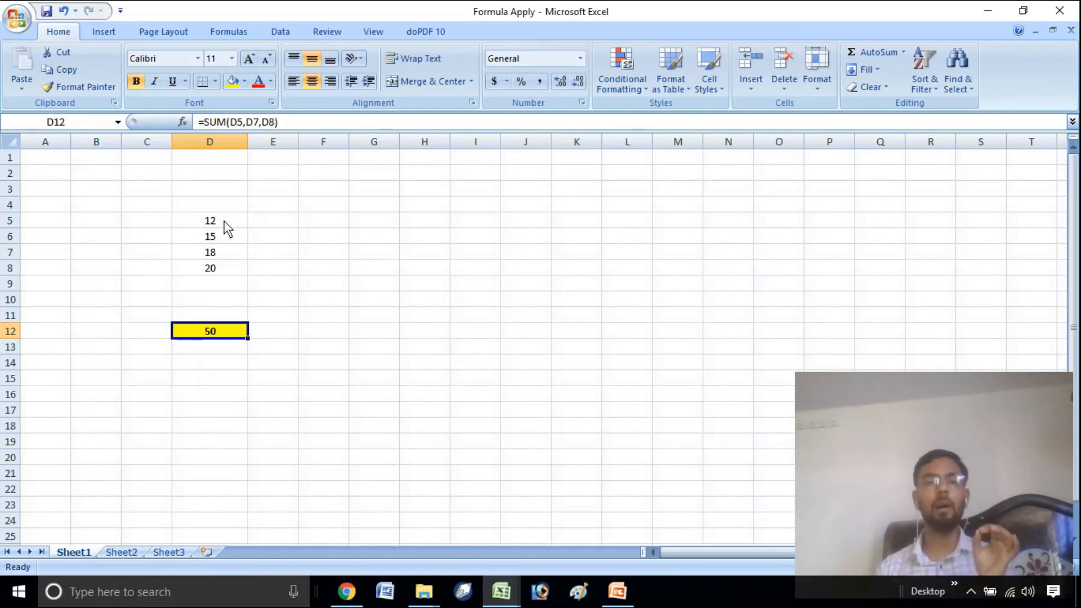
Step: Review the four source numbers in D5:D8 as a continuous range and as individual cells
drag(223, 218, 229, 266)
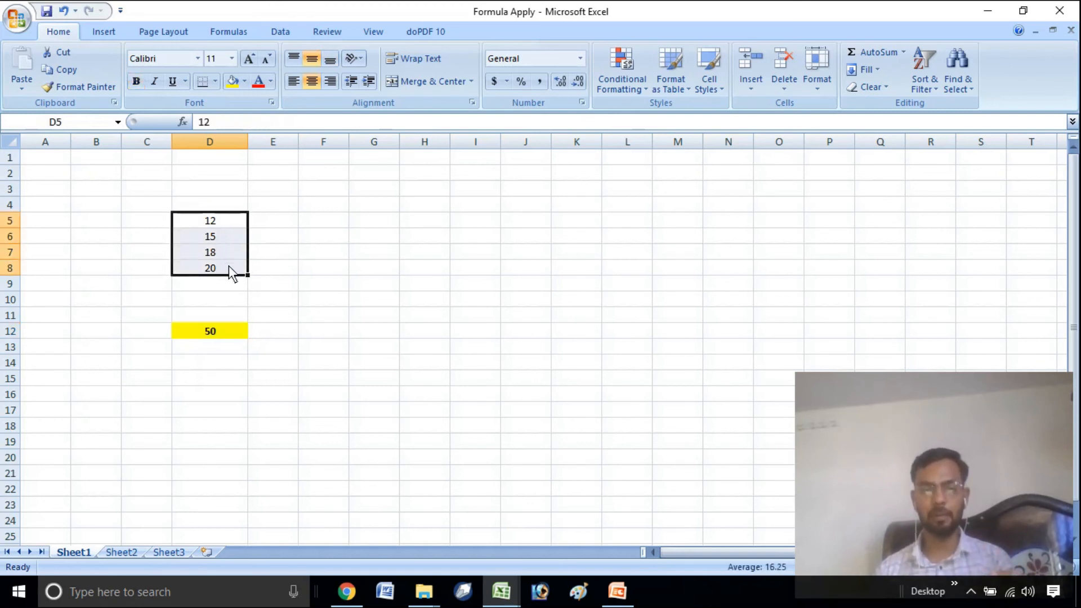
click(219, 237)
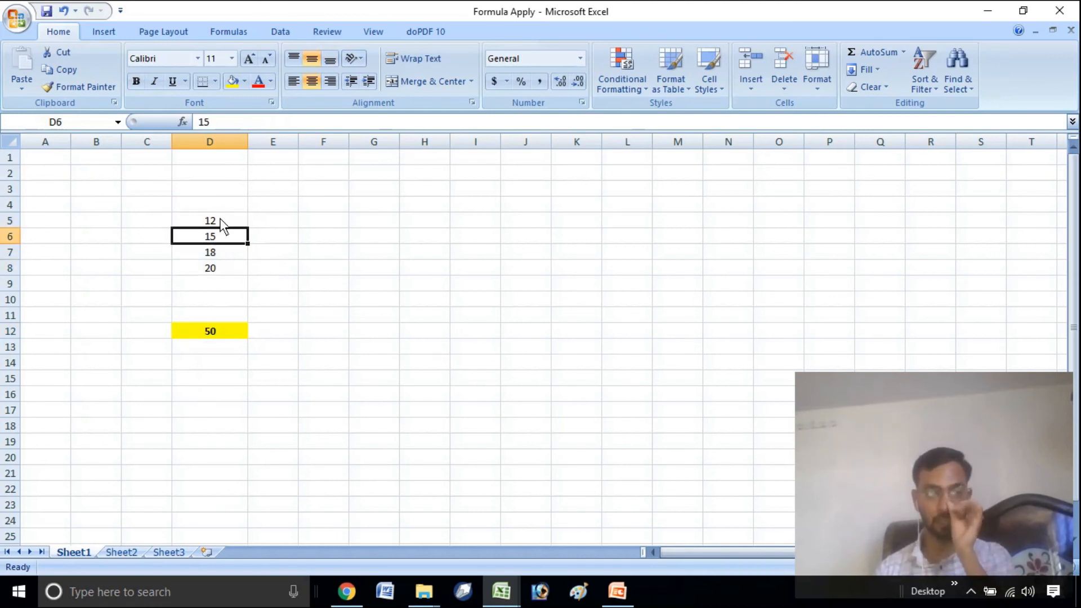
drag(225, 219, 231, 276)
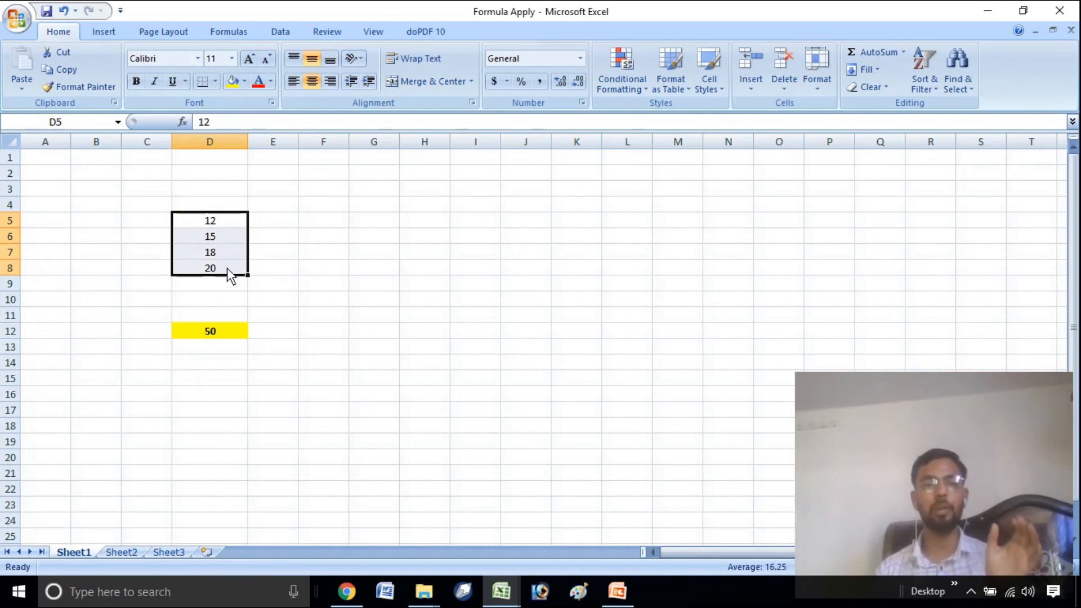
click(218, 221)
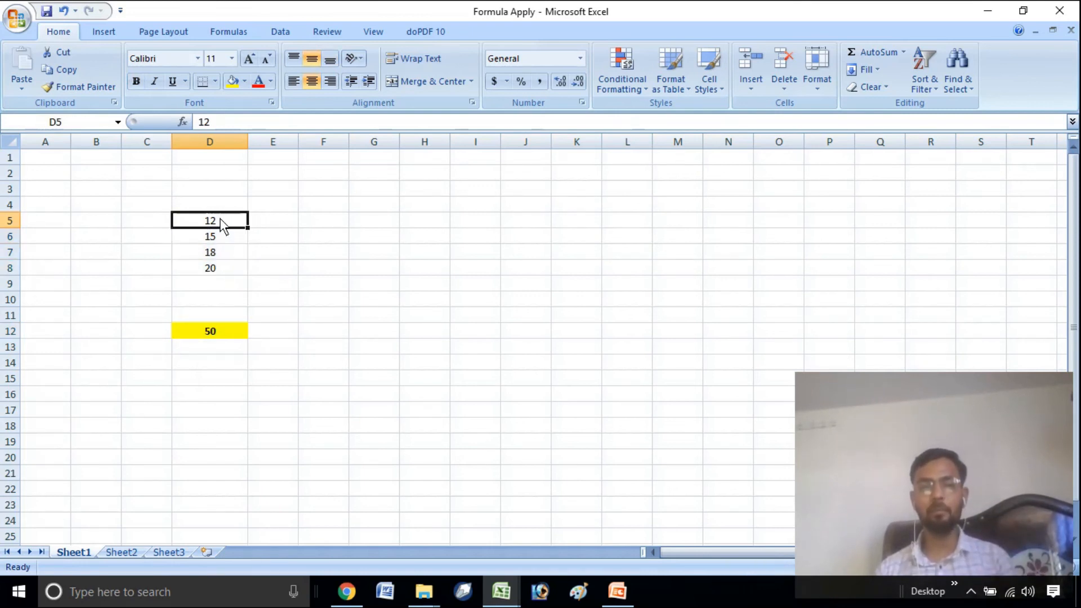
click(221, 255)
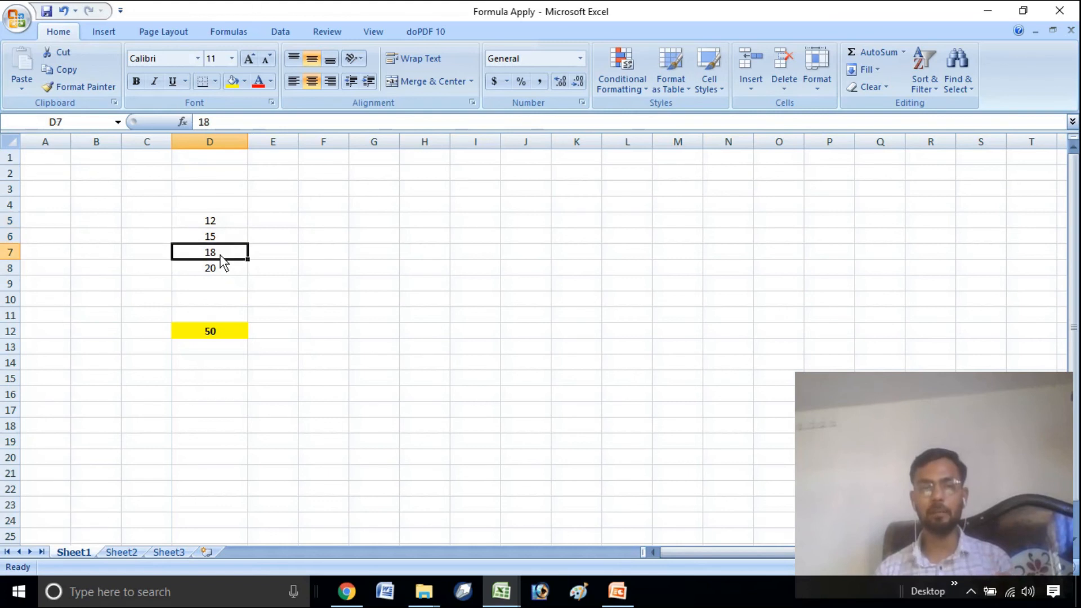
click(220, 233)
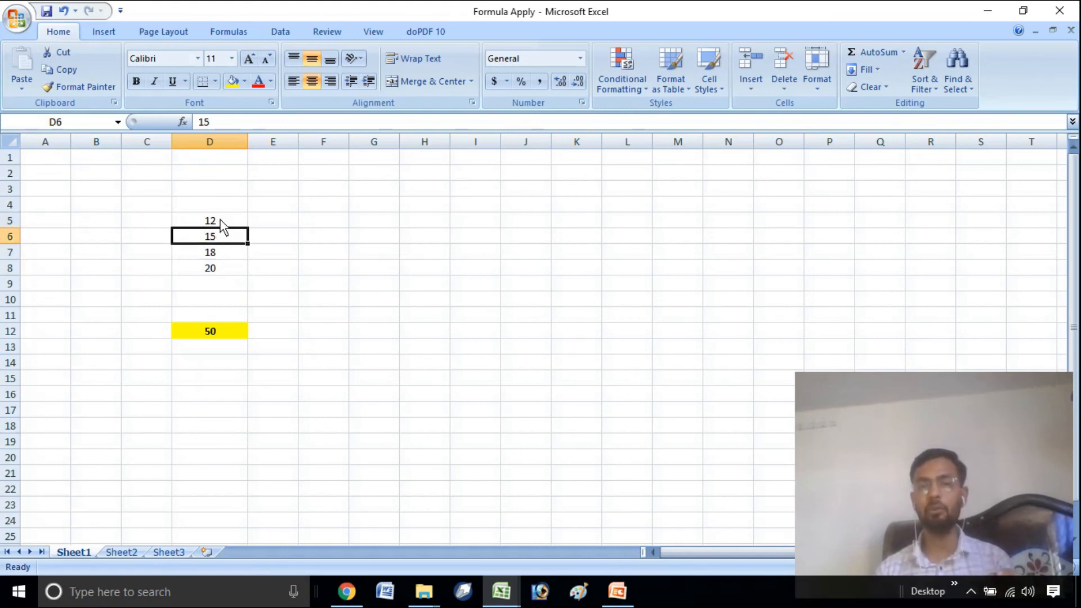
drag(223, 222, 226, 270)
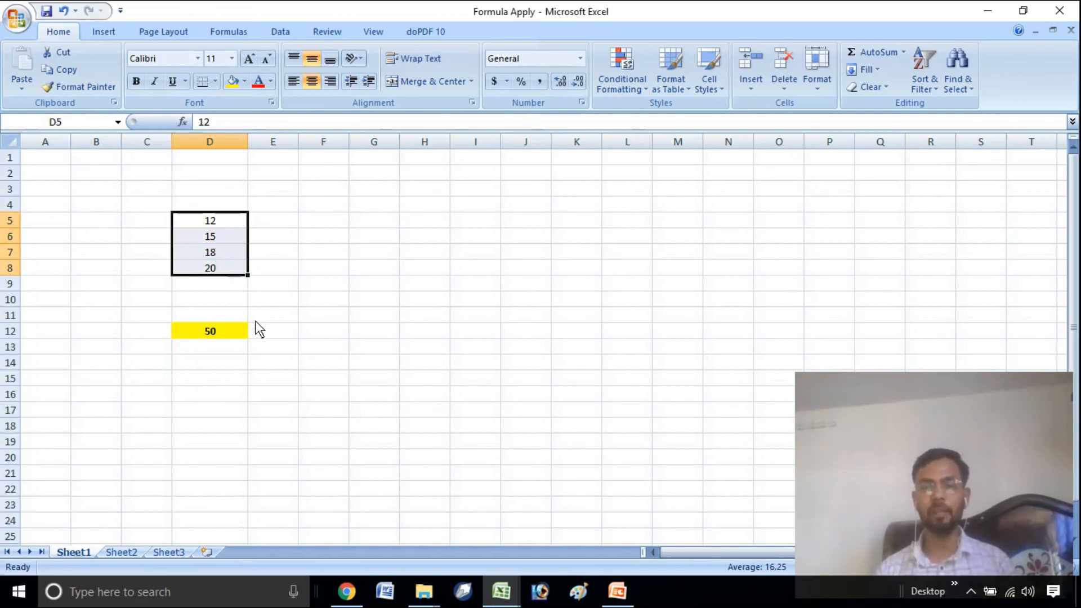
Step: Inspect the comma-separated cell addresses in the SUM formula behind the yellow cell D12
click(238, 333)
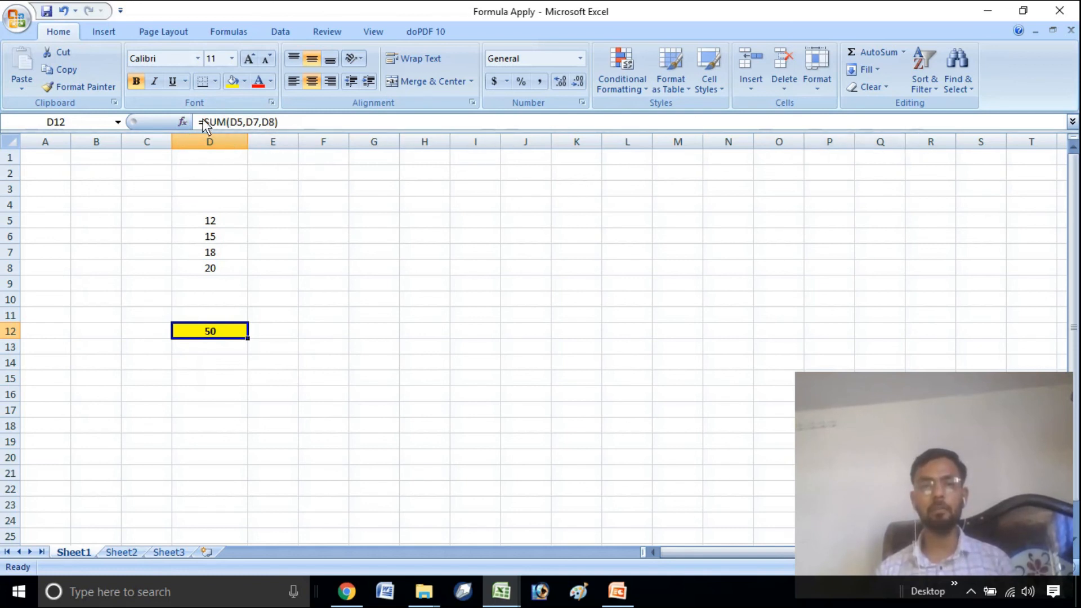
click(220, 363)
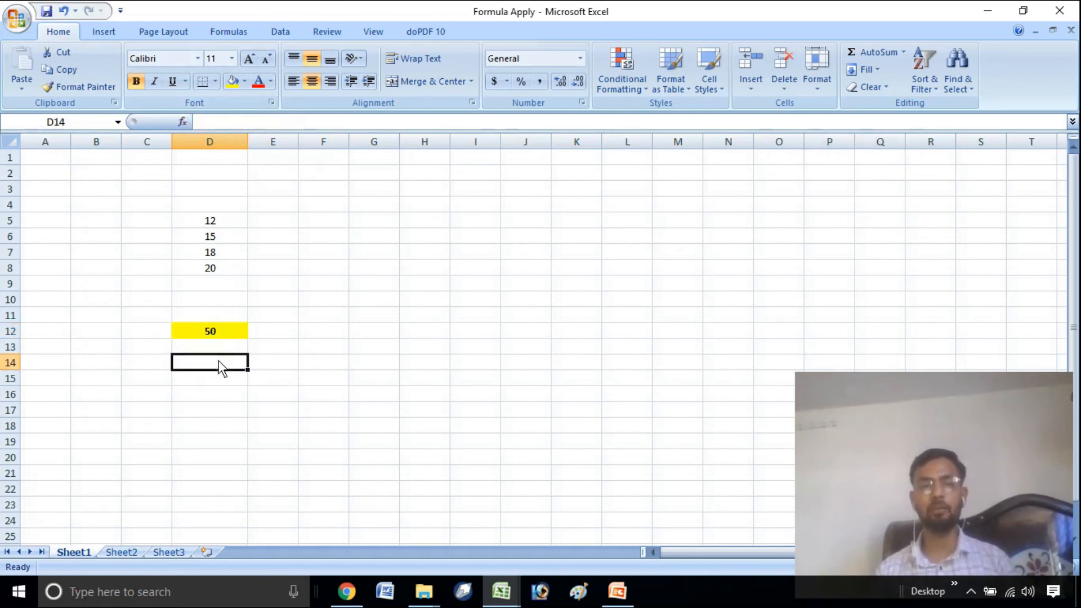
click(214, 332)
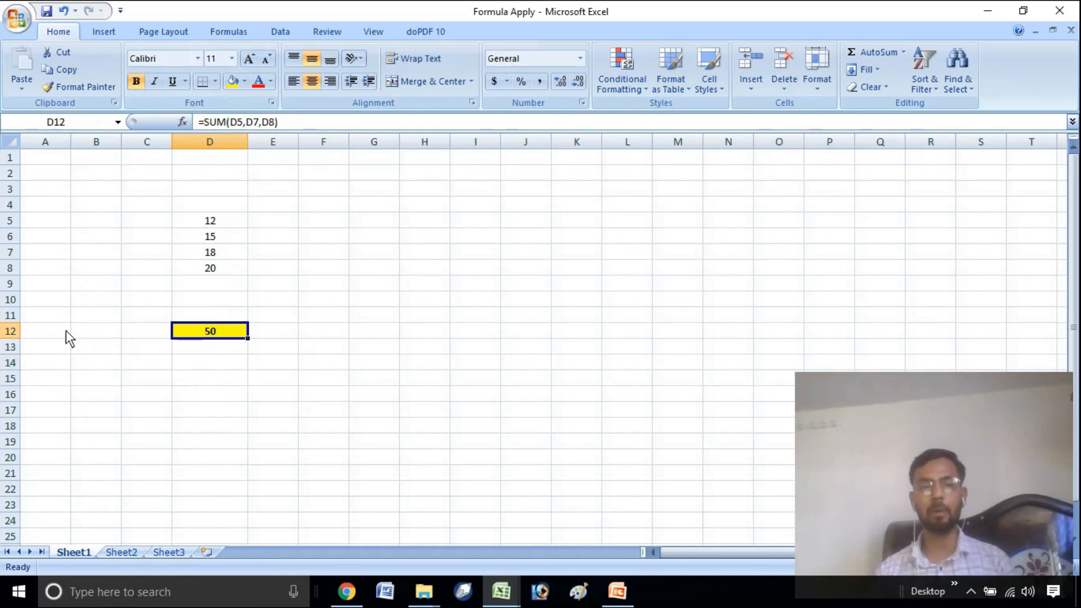
click(223, 343)
click(223, 337)
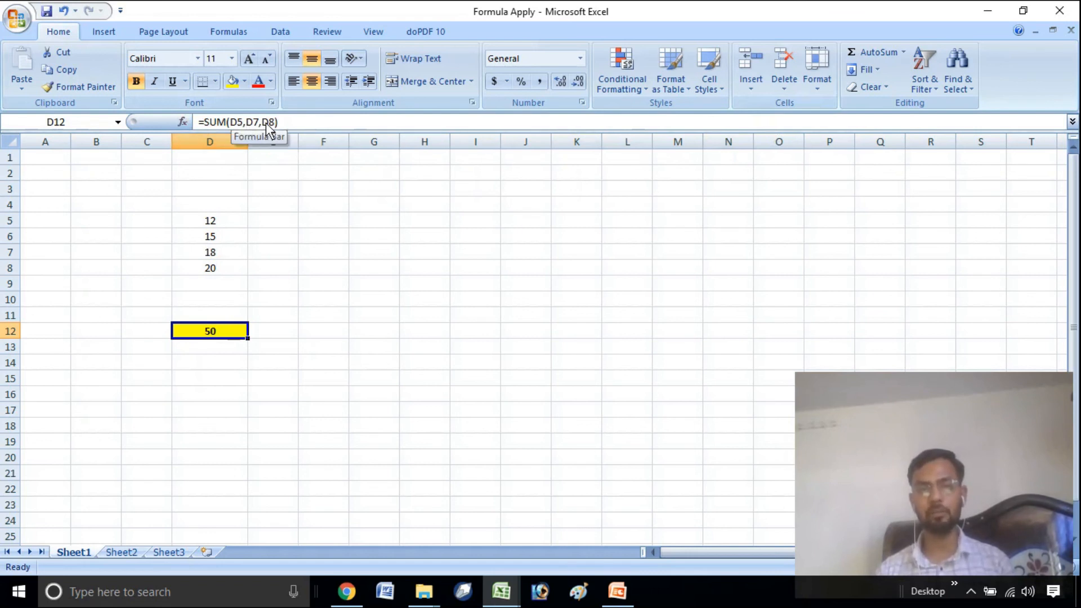
click(284, 341)
Step: Clear the SUM formula from the yellow cell D12
click(232, 334)
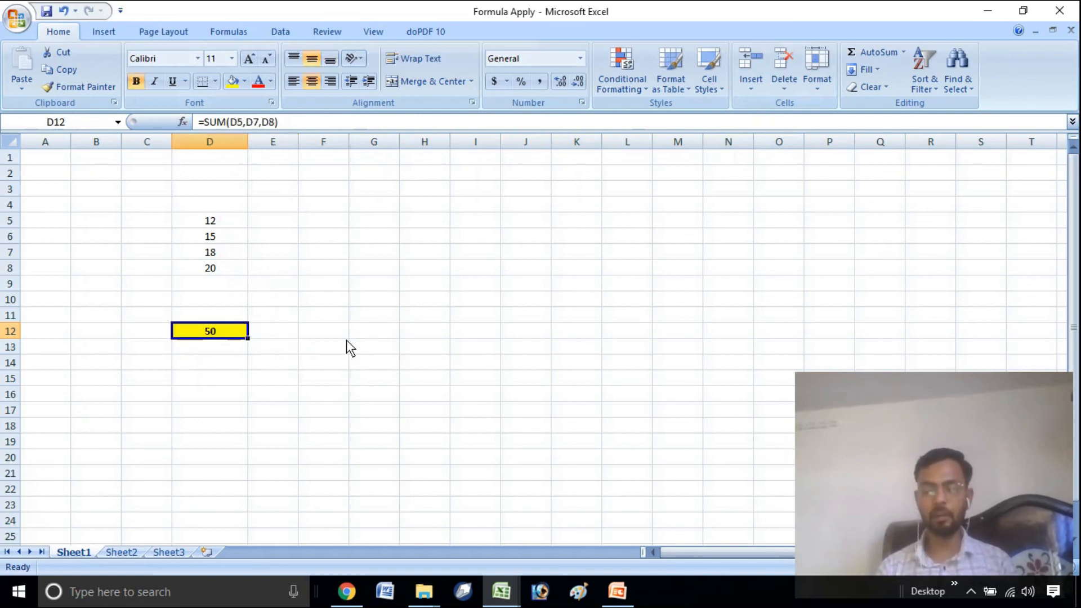
key(BackSpace)
click(337, 374)
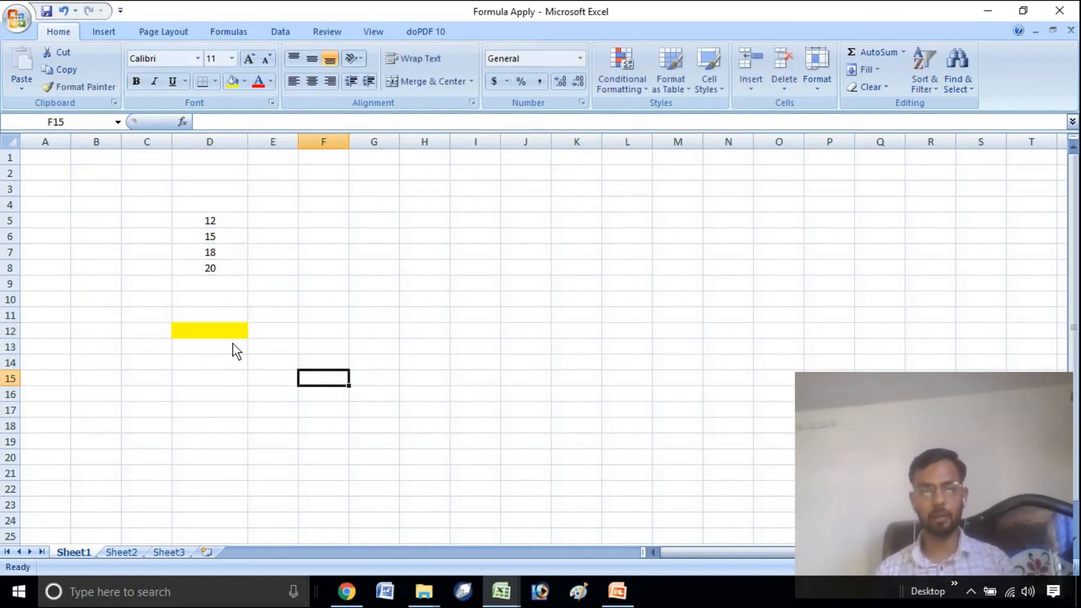
Step: Enter the formula =SUM(D5:D8) in D12 to add the whole range of numbers
click(232, 333)
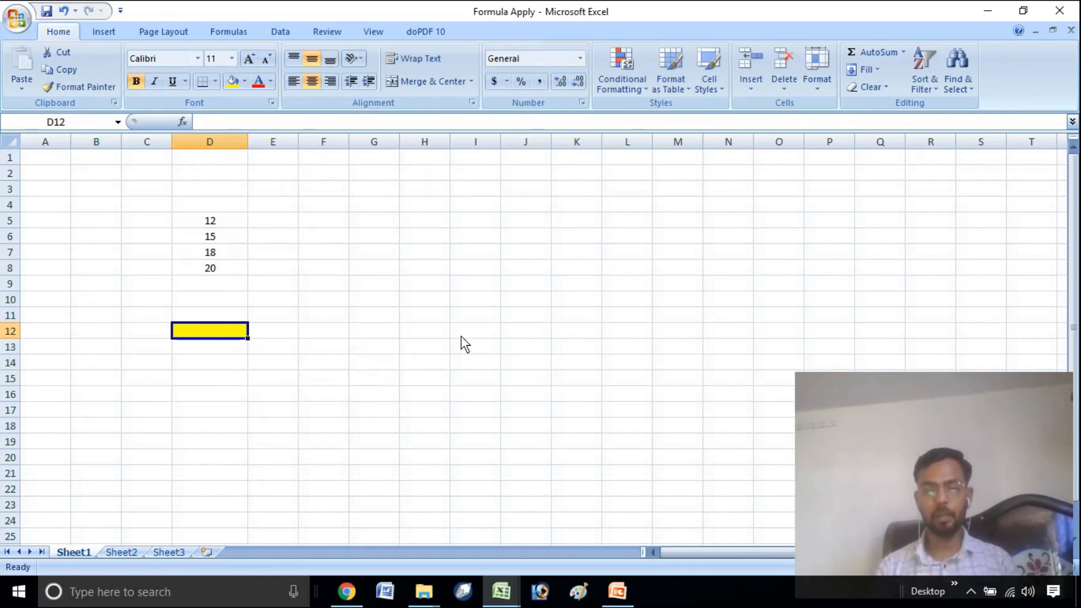
text(=)
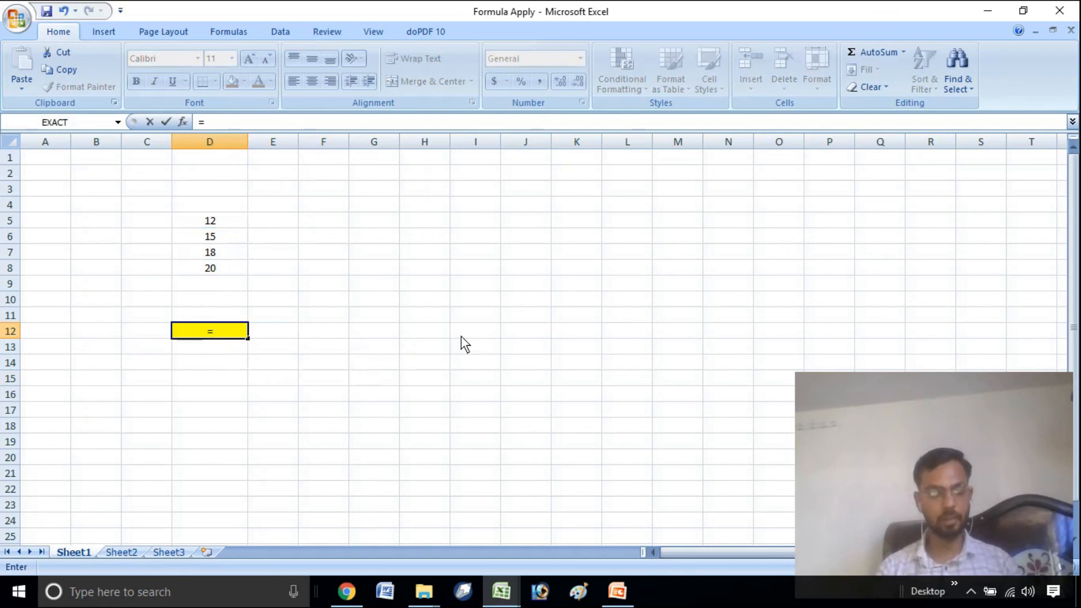
text(SUM)
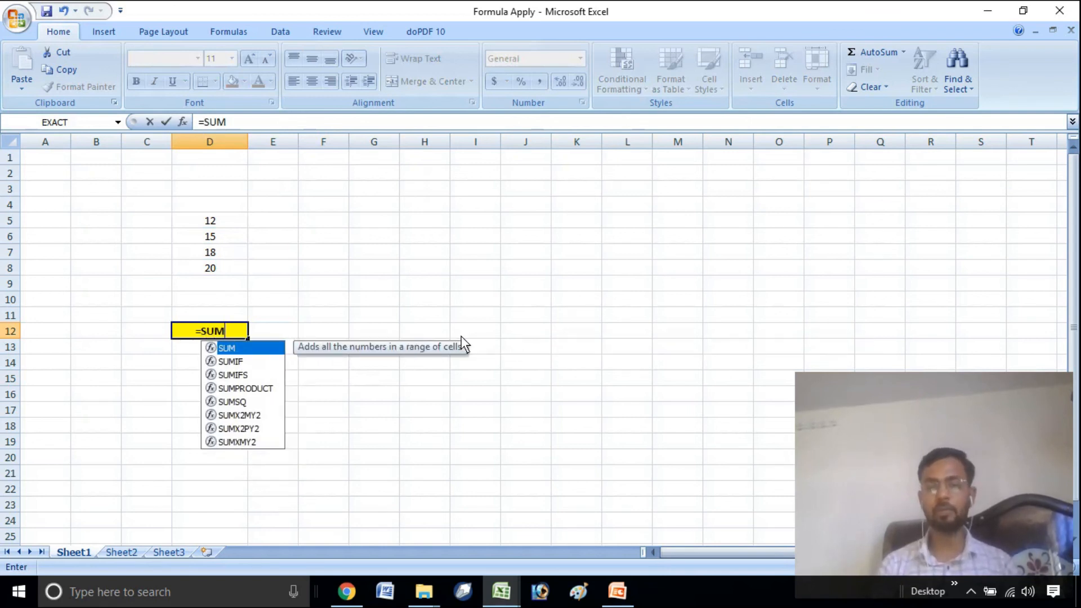
text(()
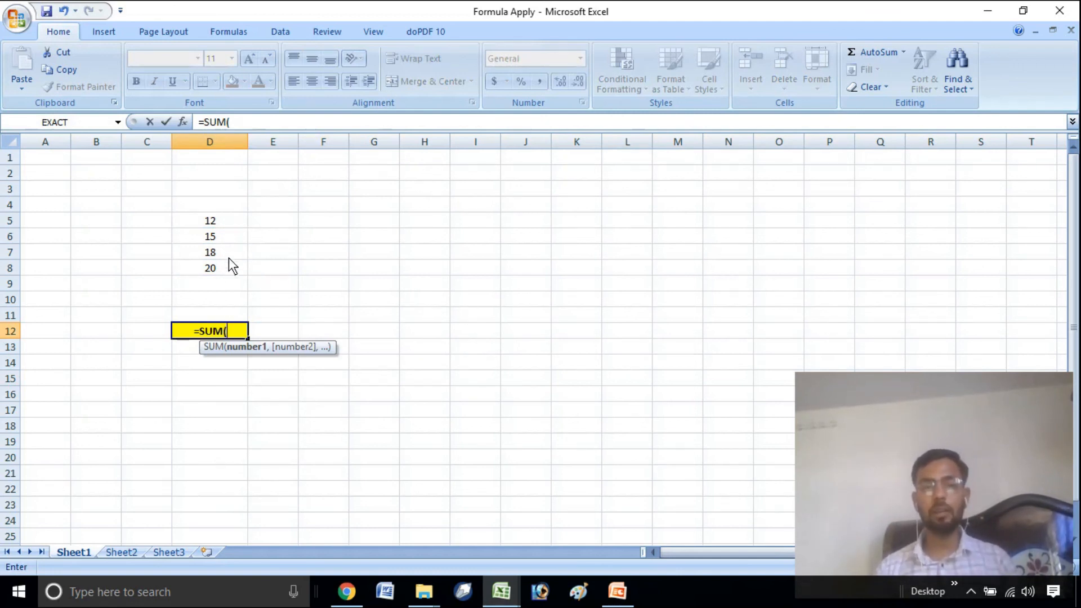
click(224, 226)
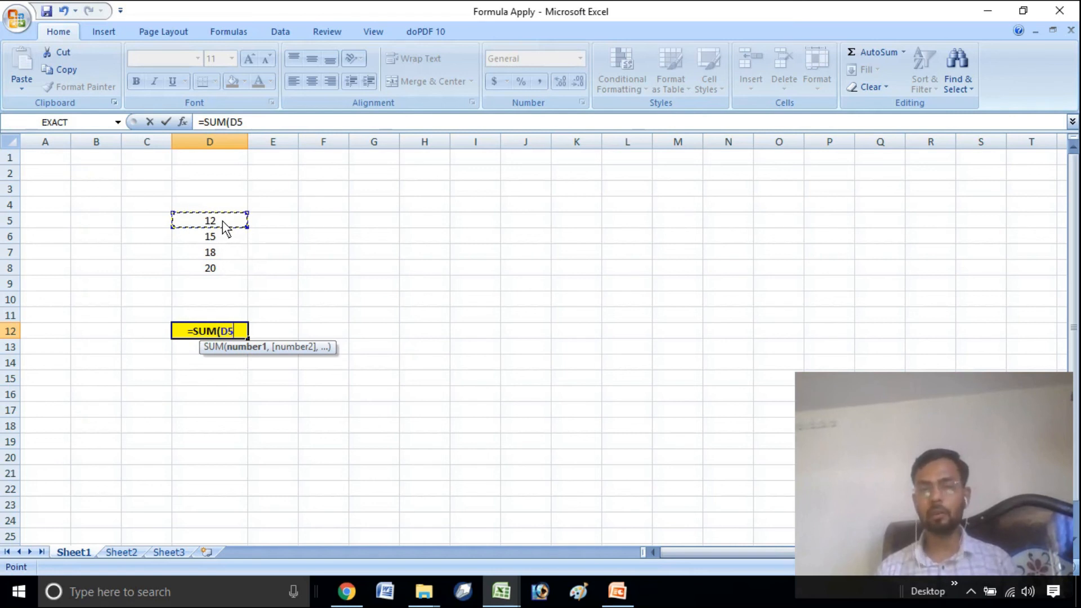
drag(225, 226, 223, 269)
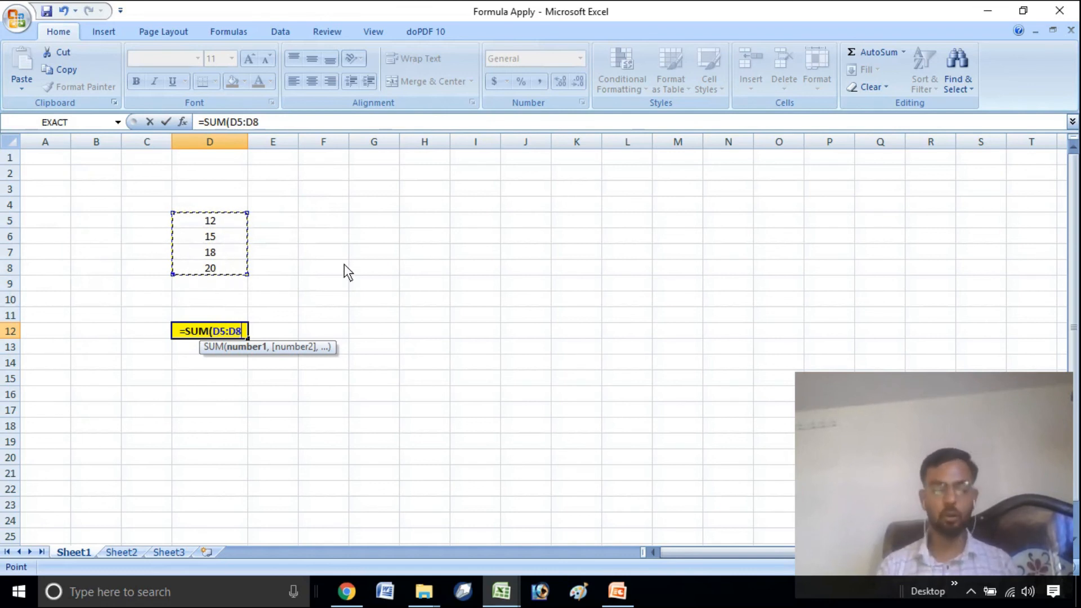
text())
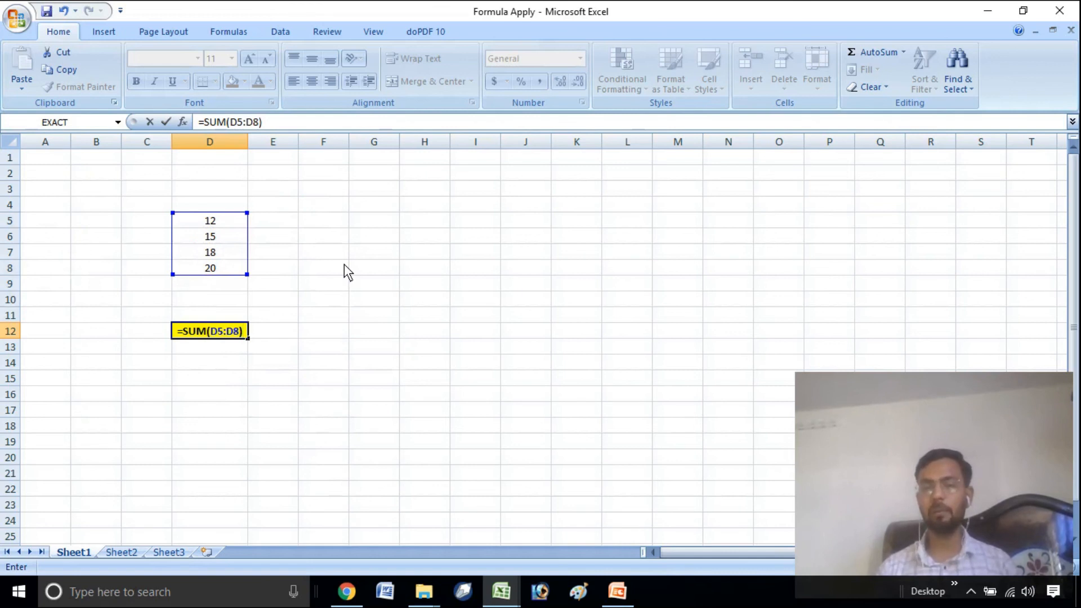
key(Return)
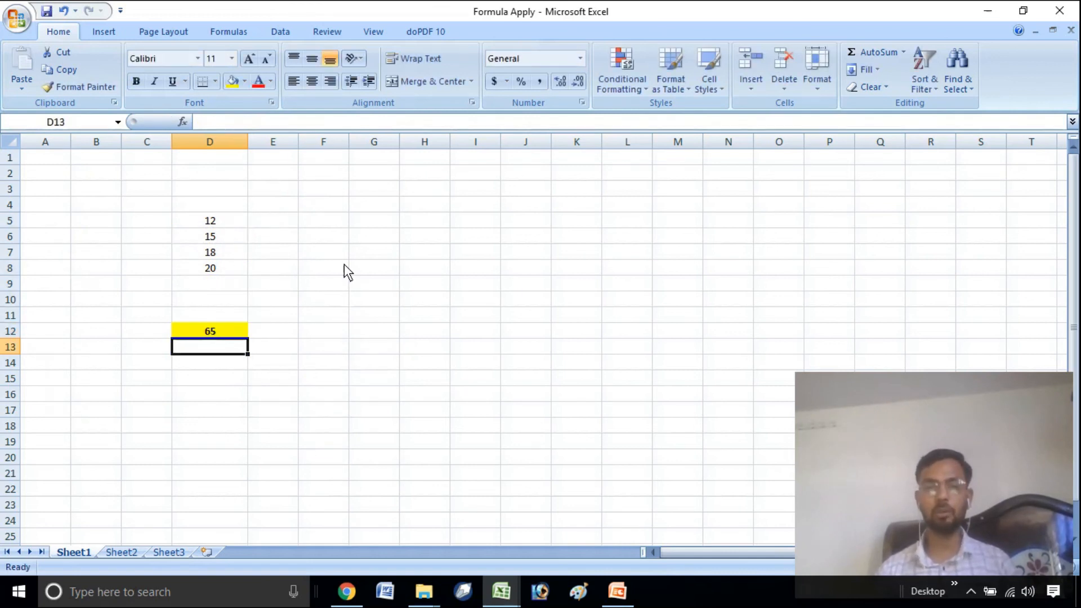
Step: Compare the new result in D12 and its range formula with the source numbers in D5:D8
click(234, 333)
click(236, 360)
drag(225, 220, 210, 270)
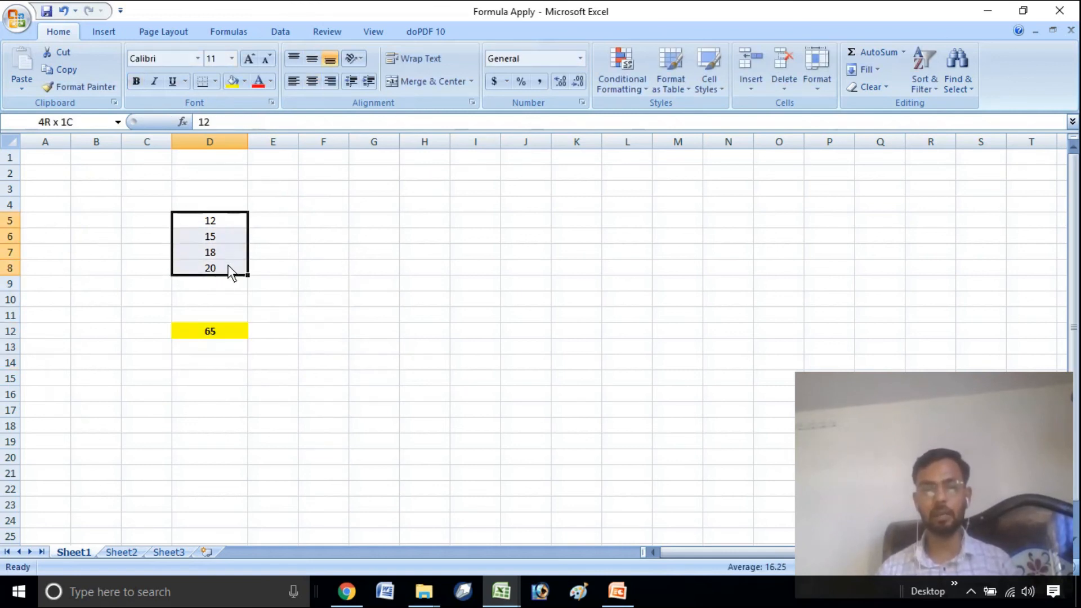
click(227, 335)
click(245, 379)
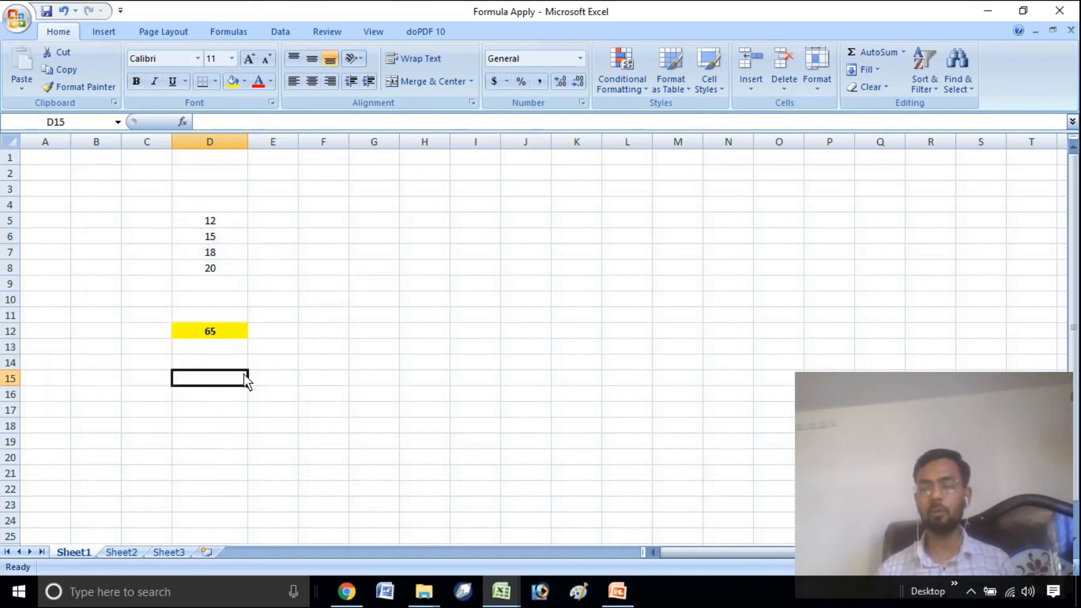
key(Right)
key(Up)
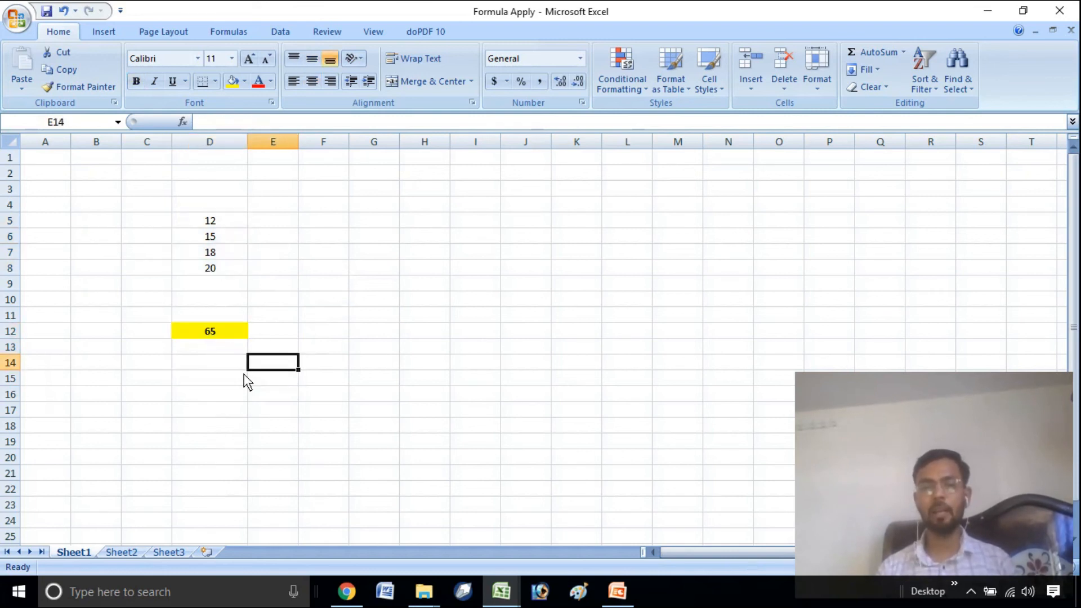
key(Up)
key(Left)
key(Up)
key(Down)
key(Right)
key(Left)
key(Up)
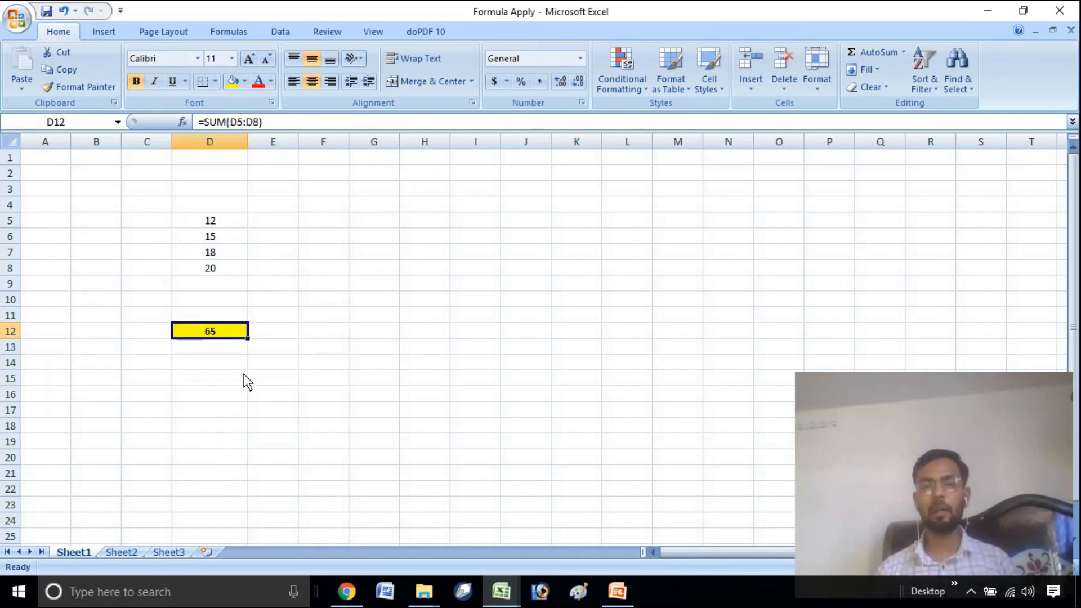
click(331, 430)
click(287, 344)
click(329, 377)
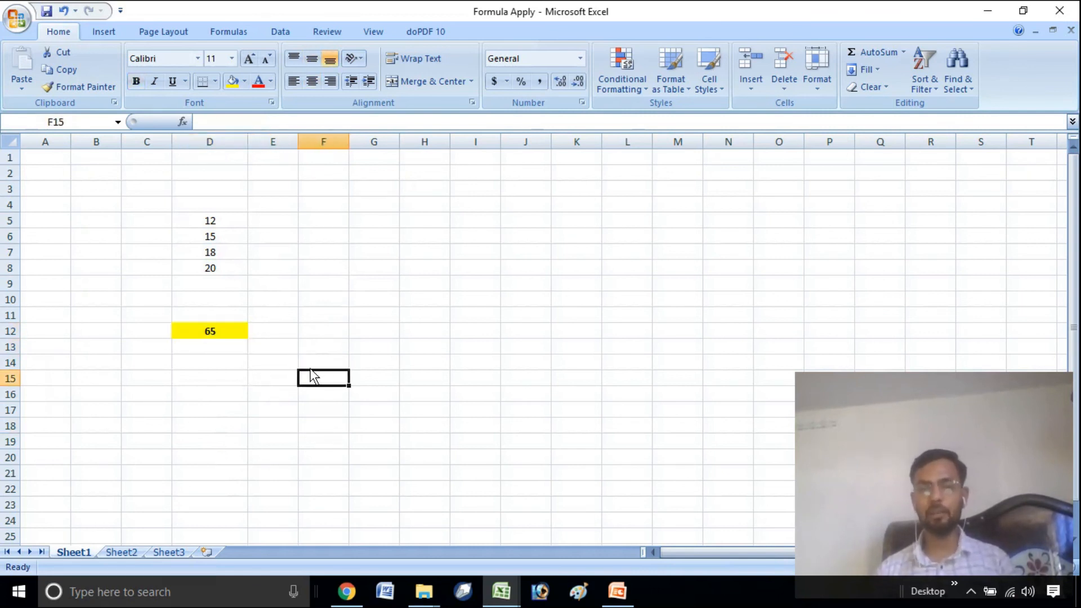
Step: Examine the individual numbers in D5:D8 and the full range that the SUM formula covers
click(227, 239)
click(230, 266)
key(Up)
key(Up)
key(Up)
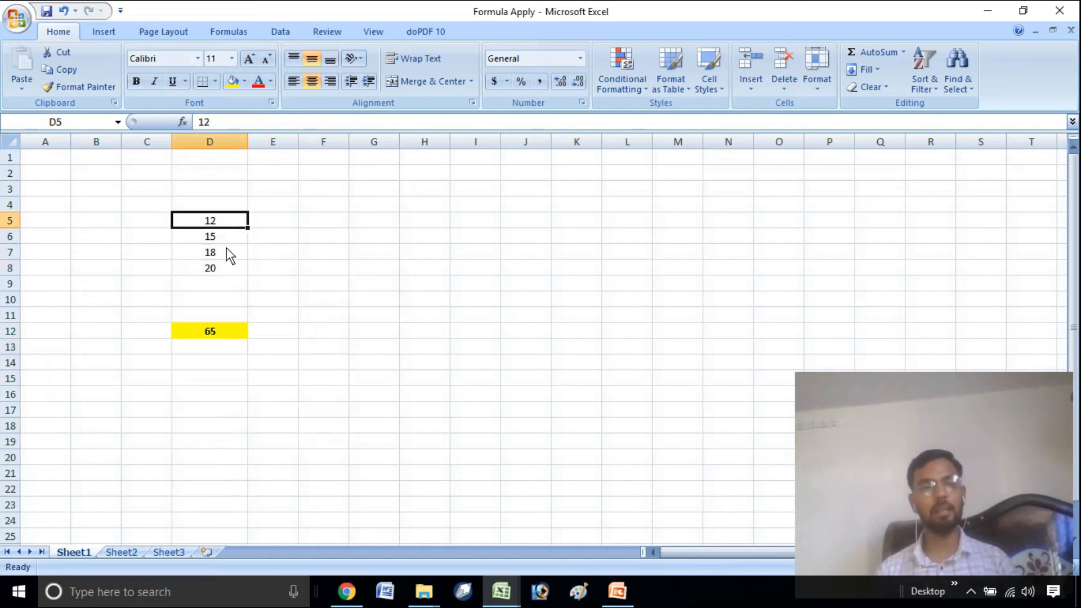
click(228, 251)
click(253, 242)
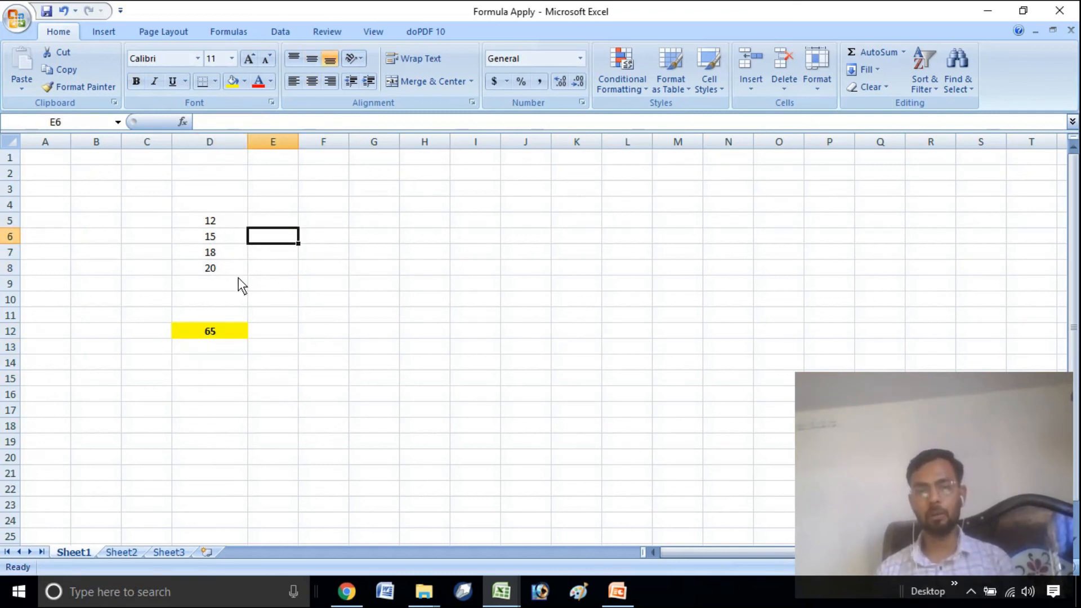
click(335, 316)
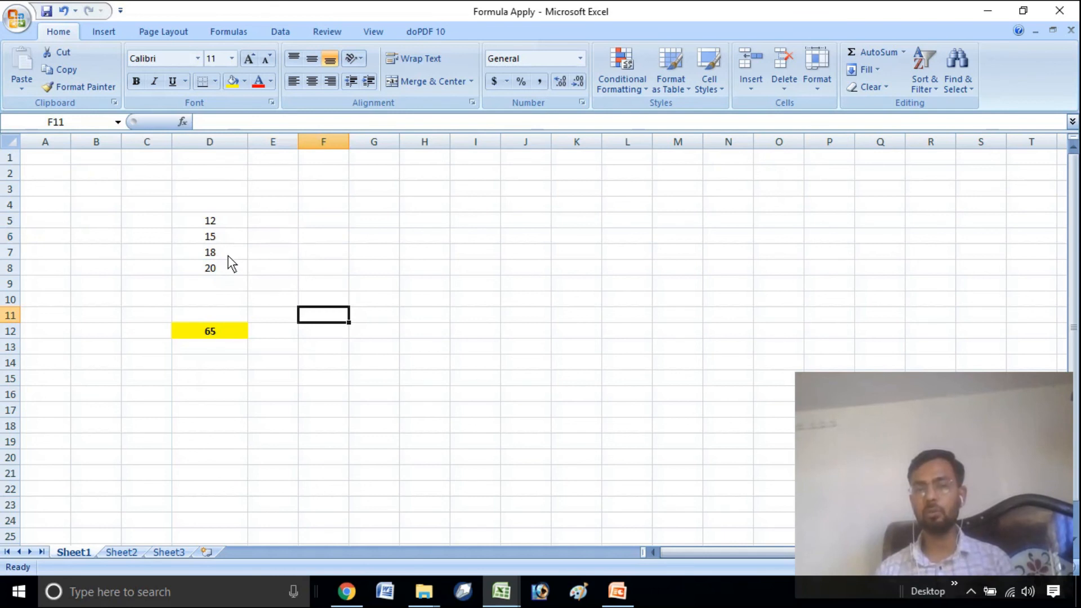
drag(214, 223, 219, 263)
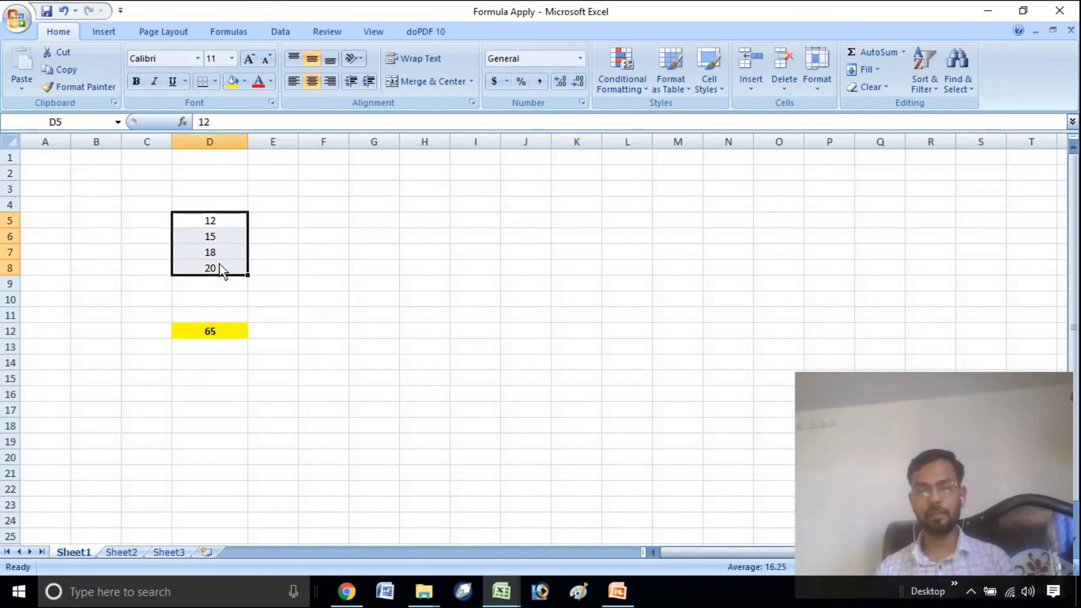
Step: Recheck the range formula in D12 and the last number of its source range in D8
click(356, 363)
click(231, 334)
click(314, 329)
click(232, 335)
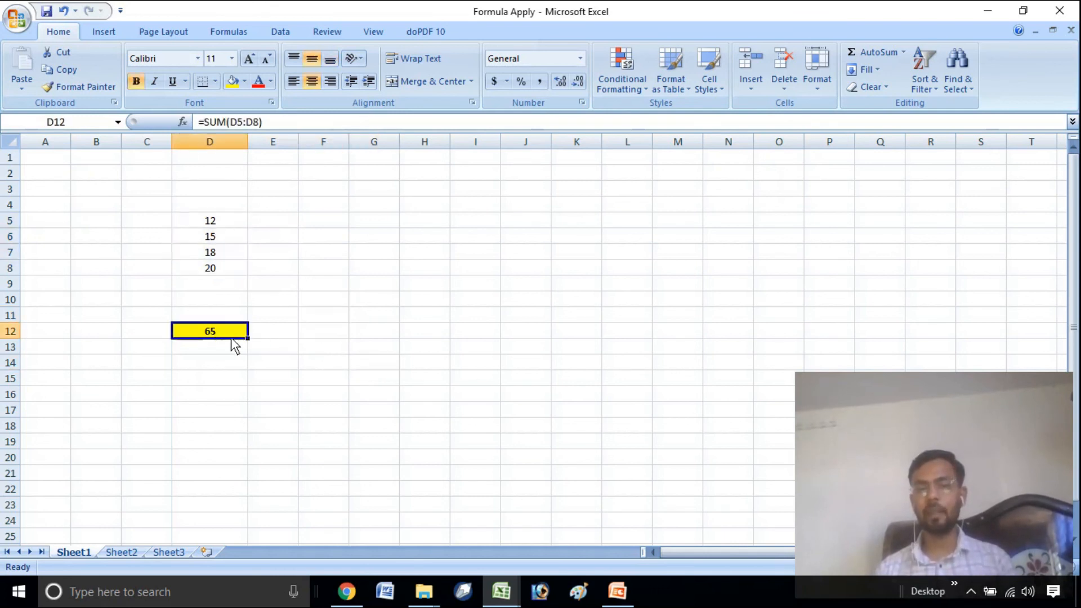
key(Up)
key(Up)
key(Up)
key(Up)
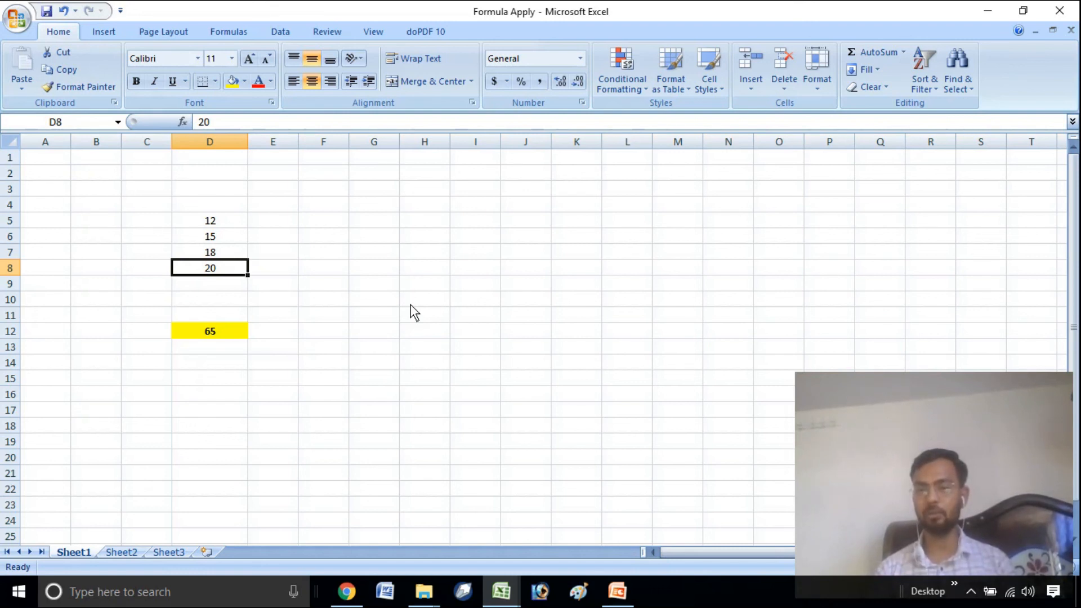
key(Down)
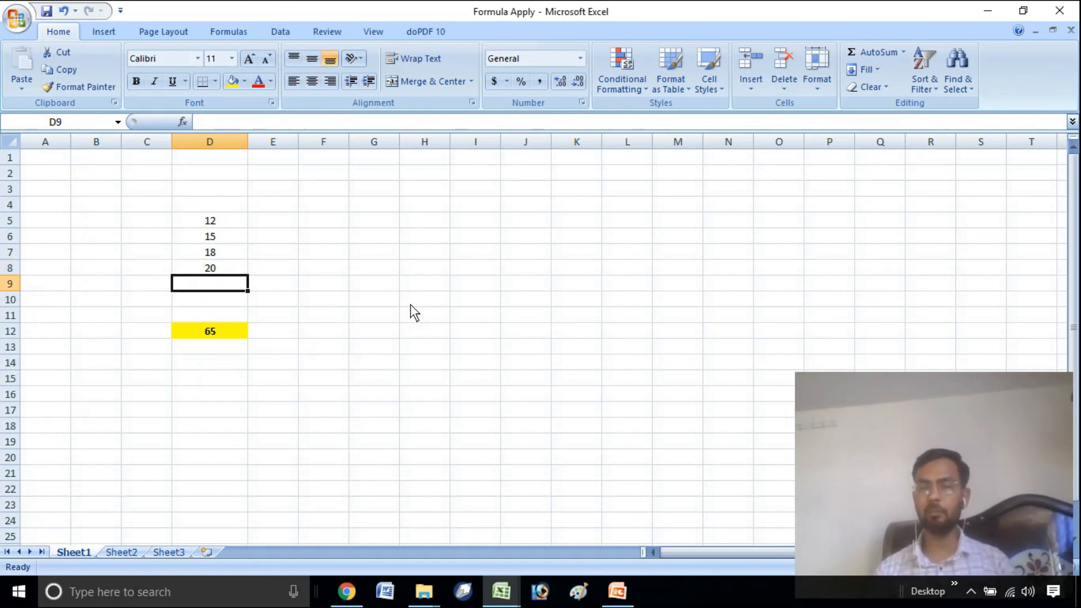
click(368, 397)
click(229, 408)
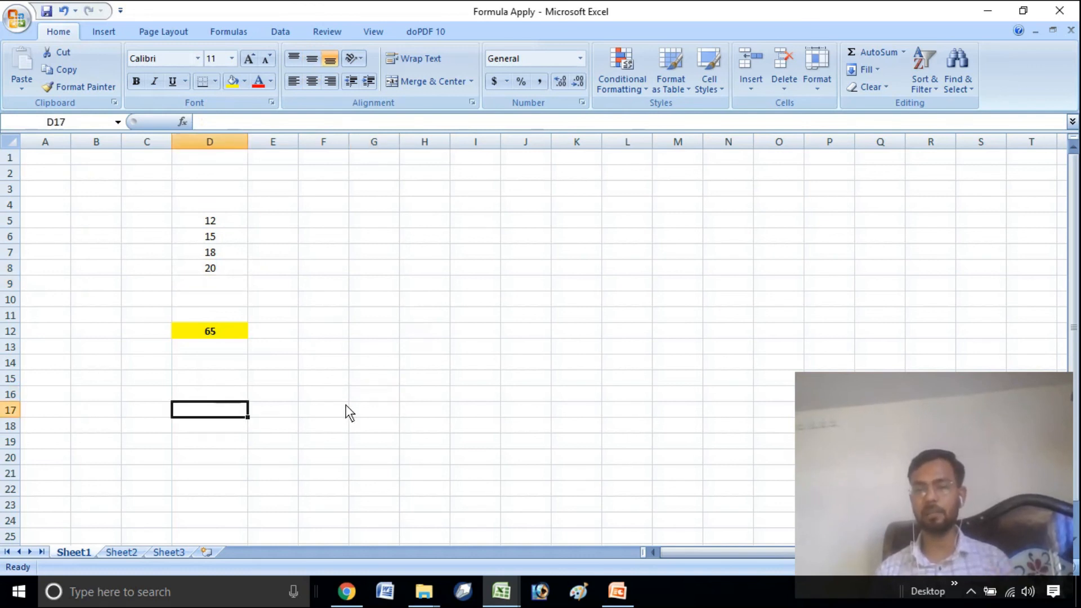
click(347, 412)
click(252, 396)
click(191, 426)
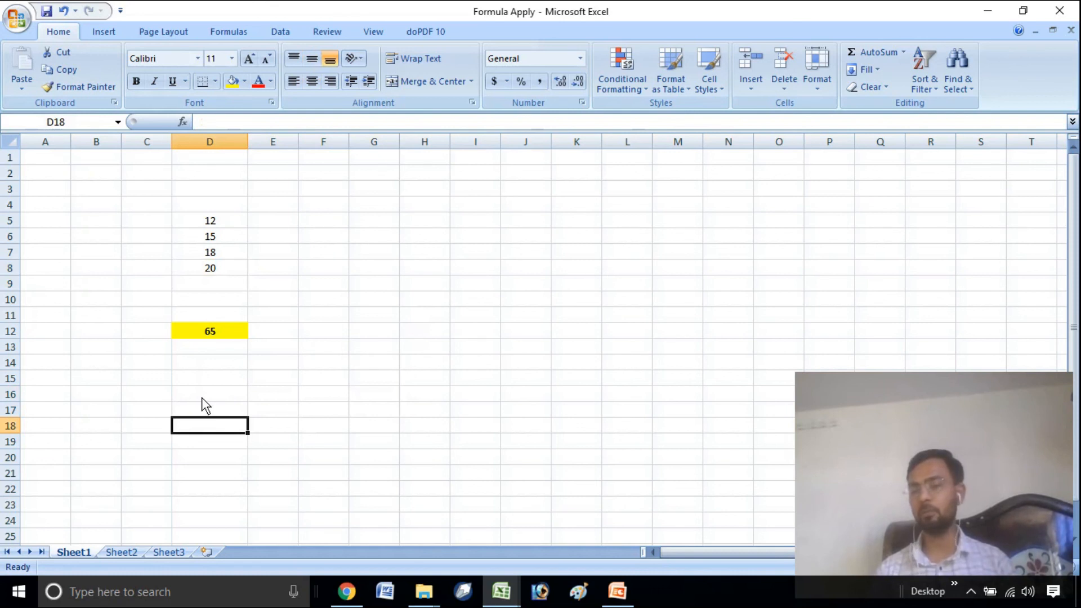
click(255, 380)
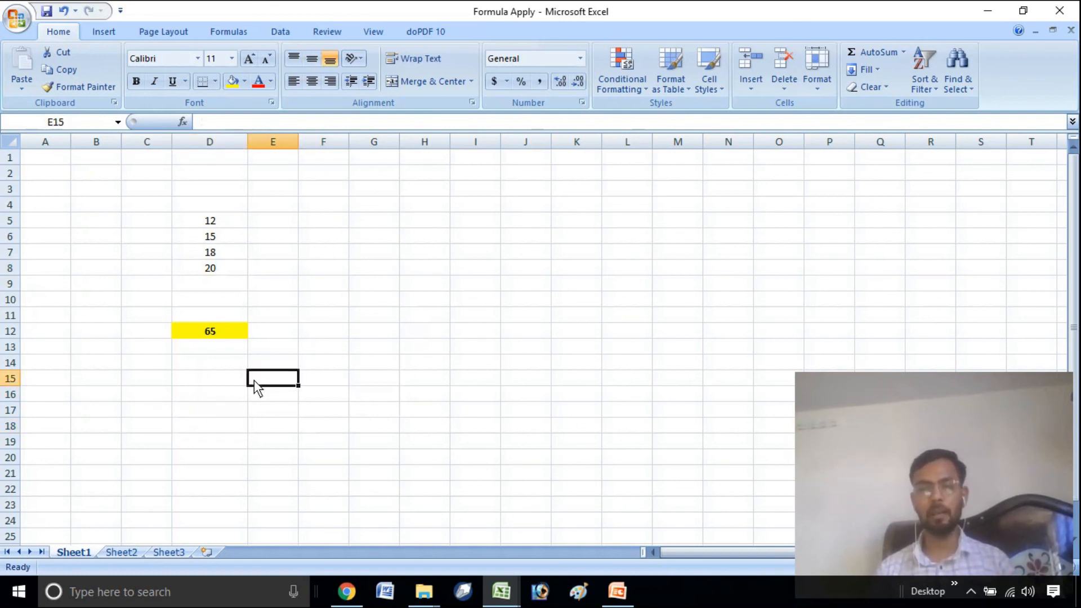
click(221, 393)
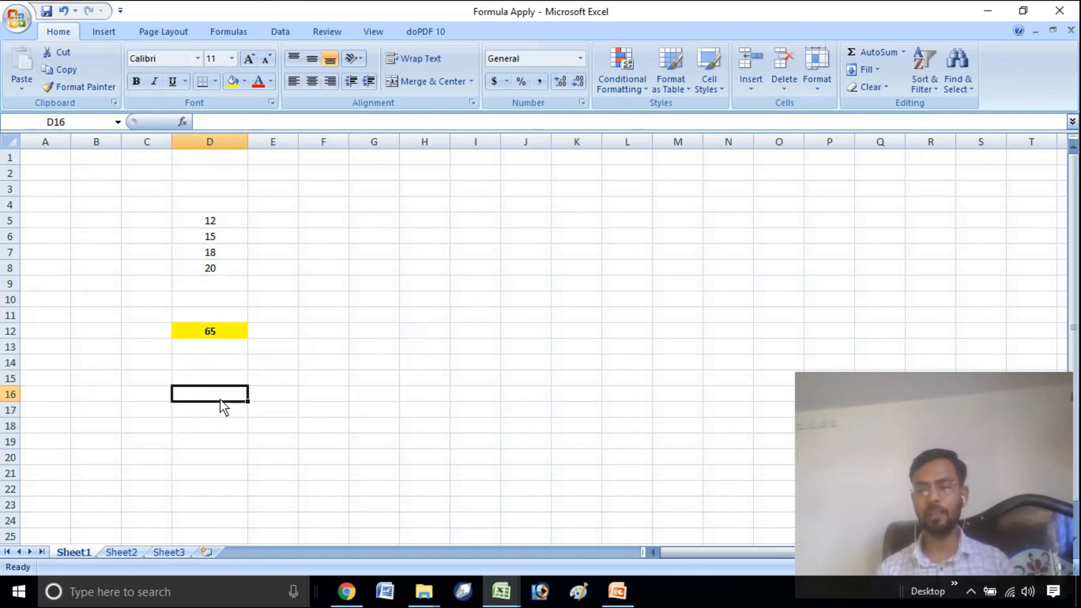